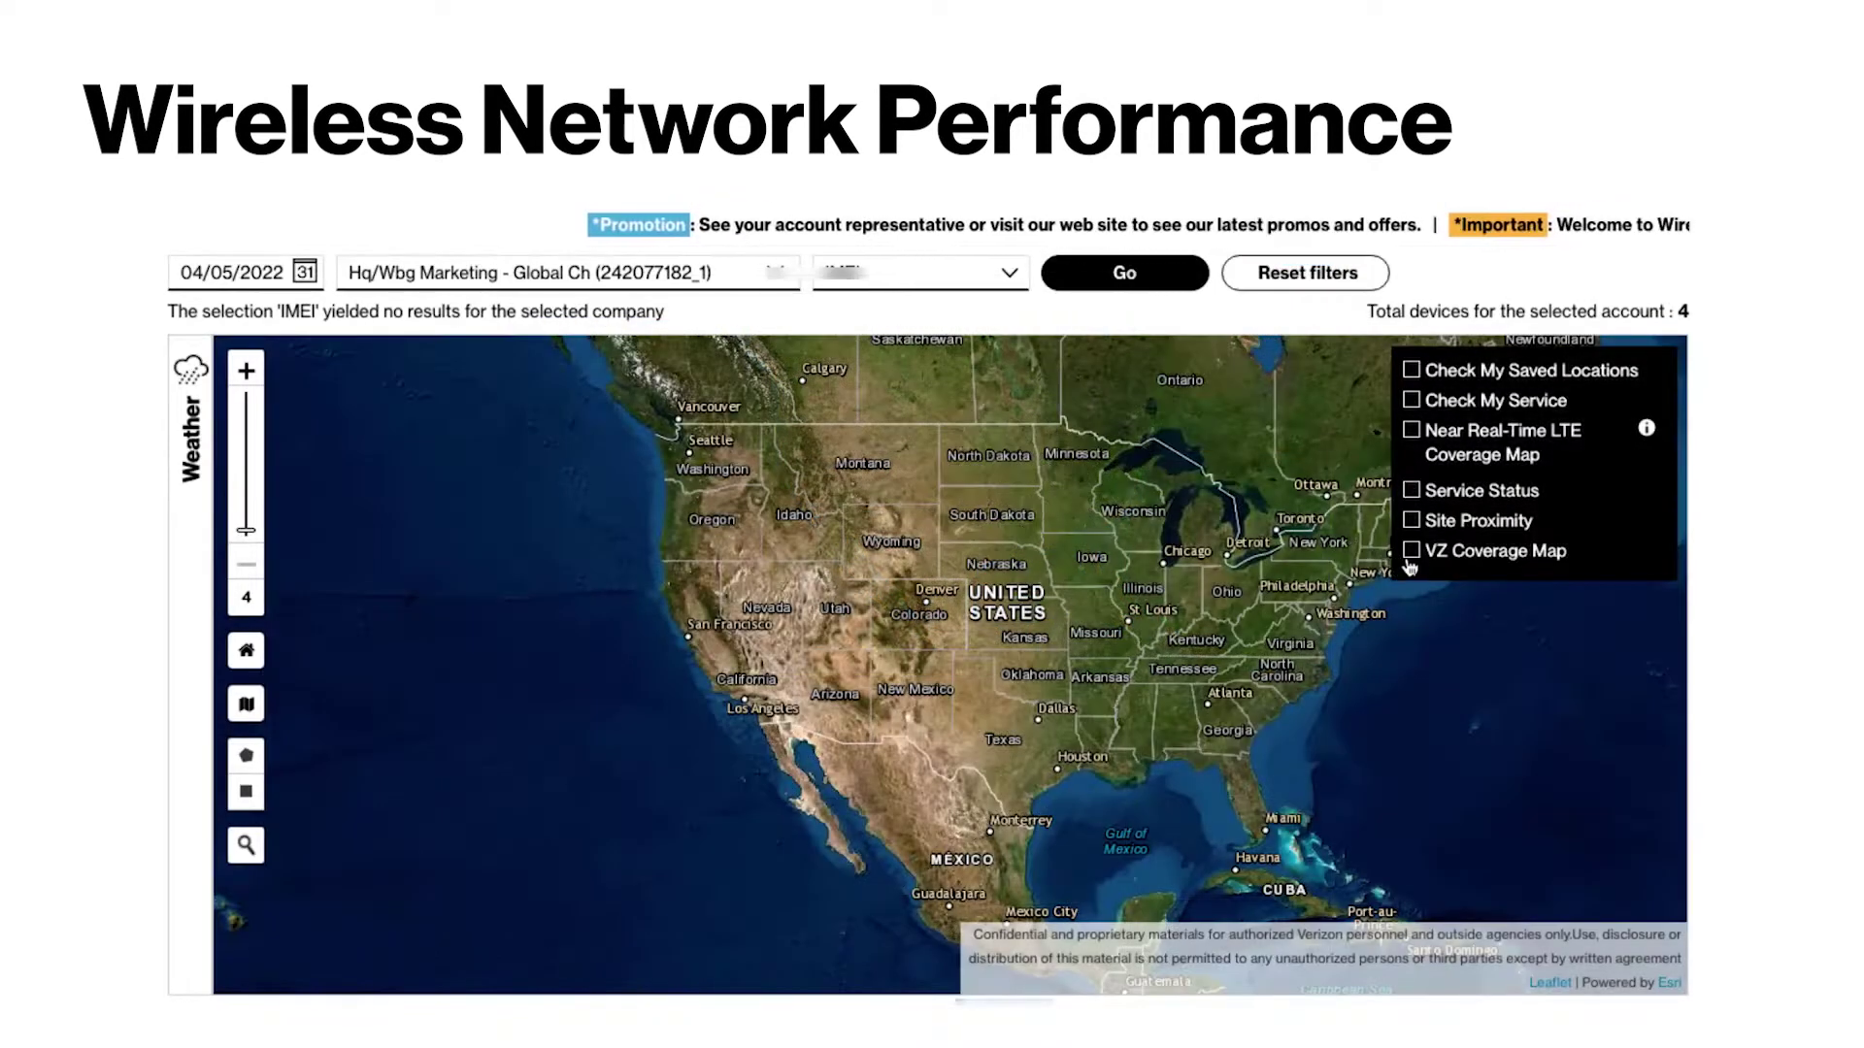
Step: Overlay red LTE coverage, weather radar and current weather icons on the US map
{"action": "left_click", "coordinate": [1411, 550]}
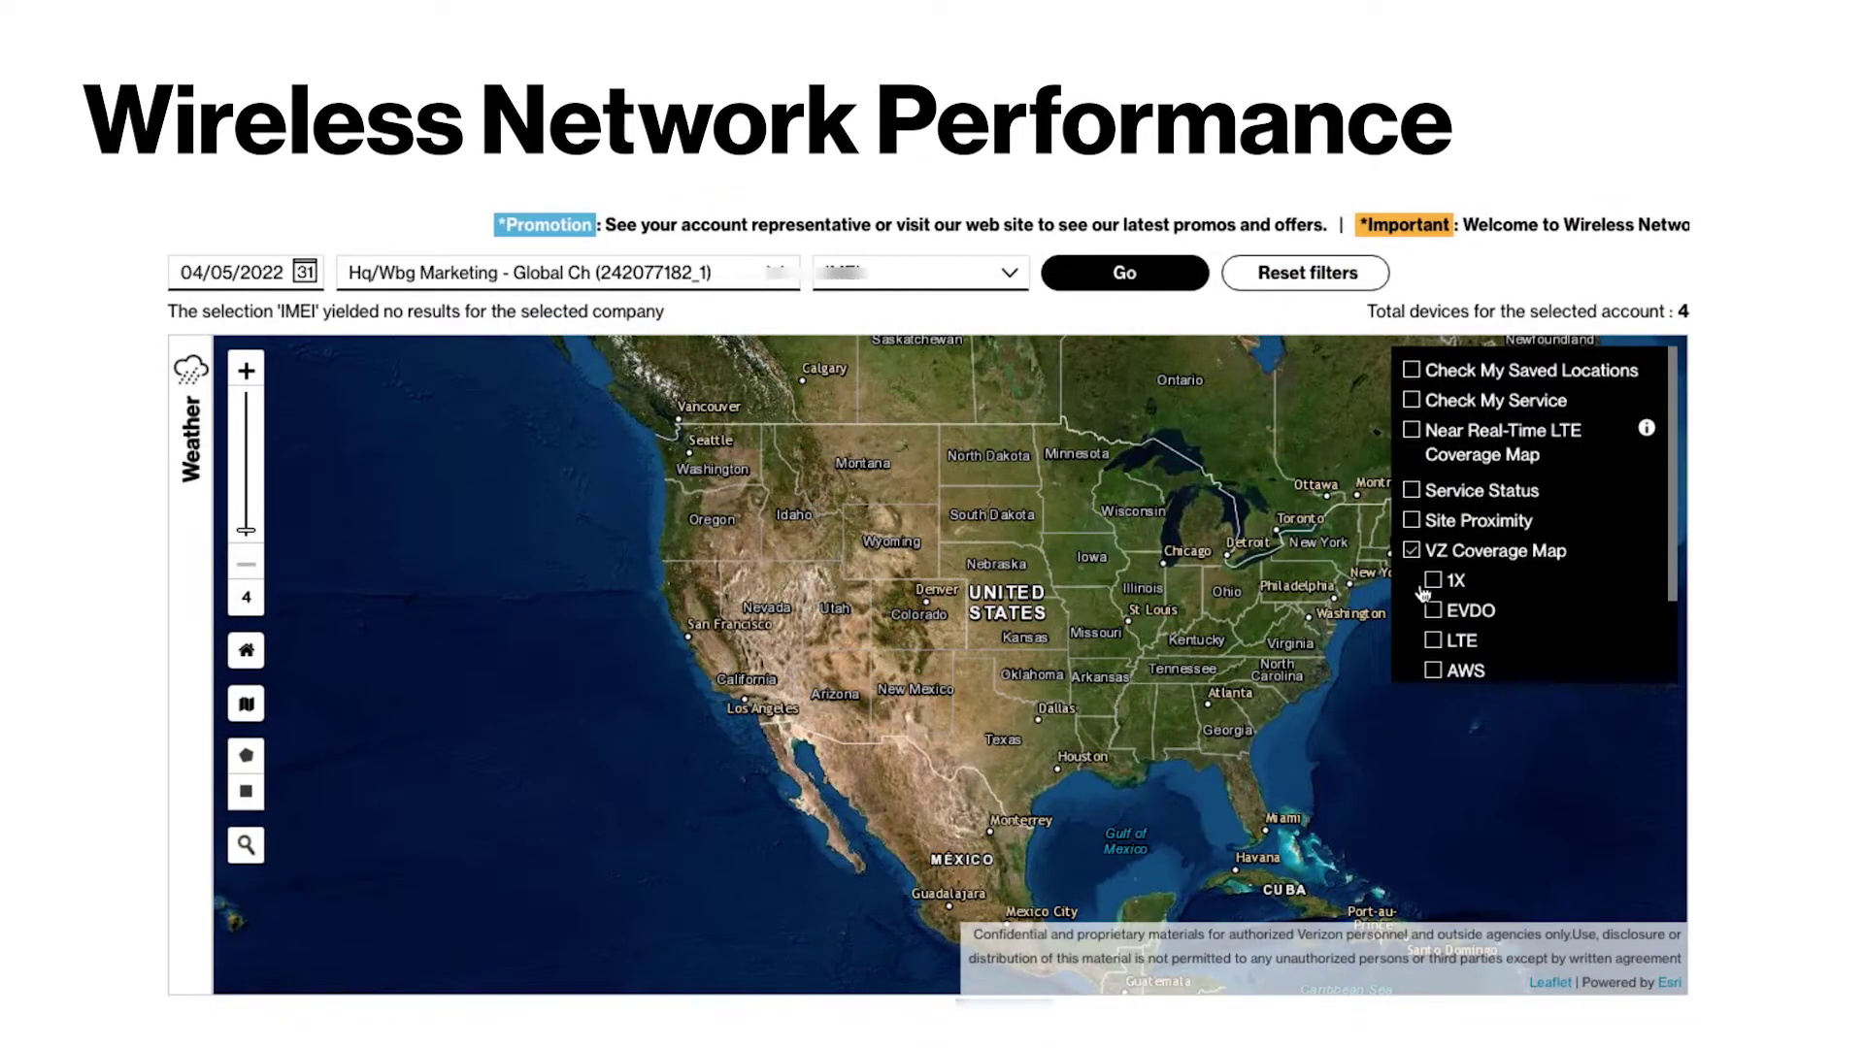
{"action": "left_click", "coordinate": [1434, 642]}
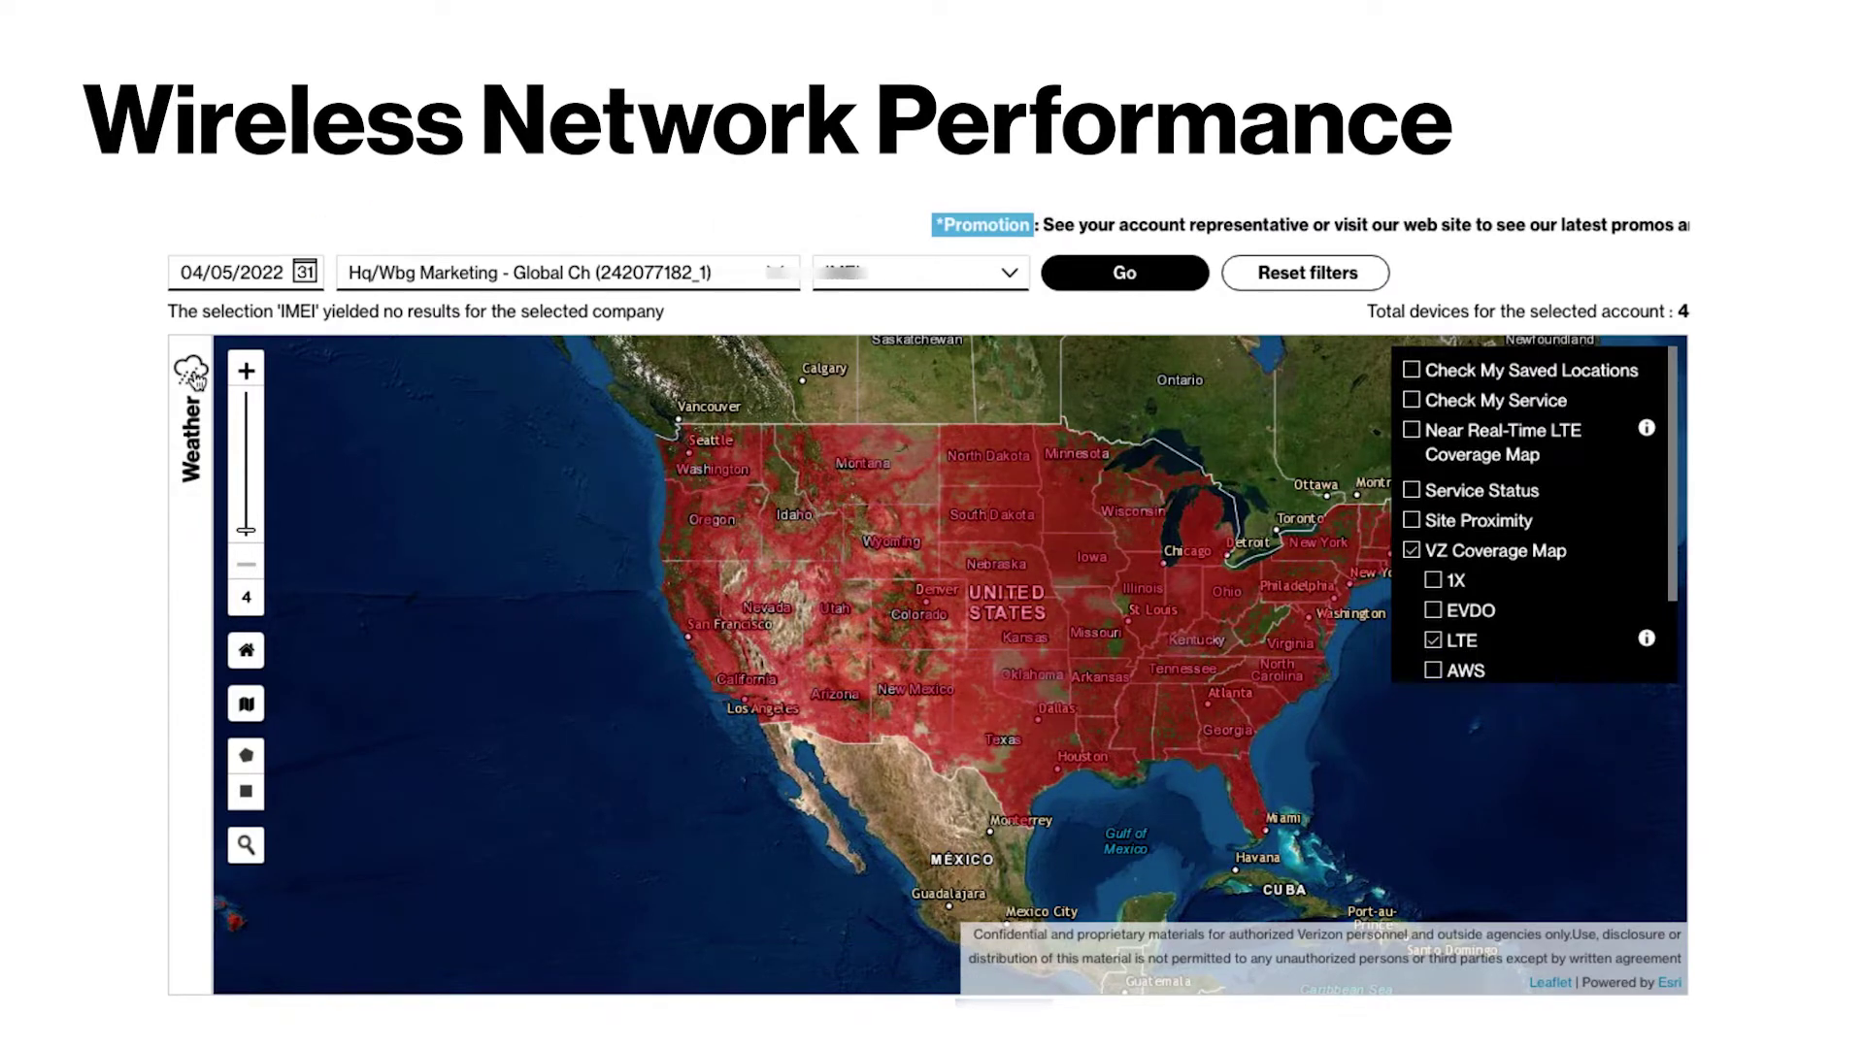
{"action": "left_click", "coordinate": [192, 375]}
{"action": "left_click", "coordinate": [216, 403]}
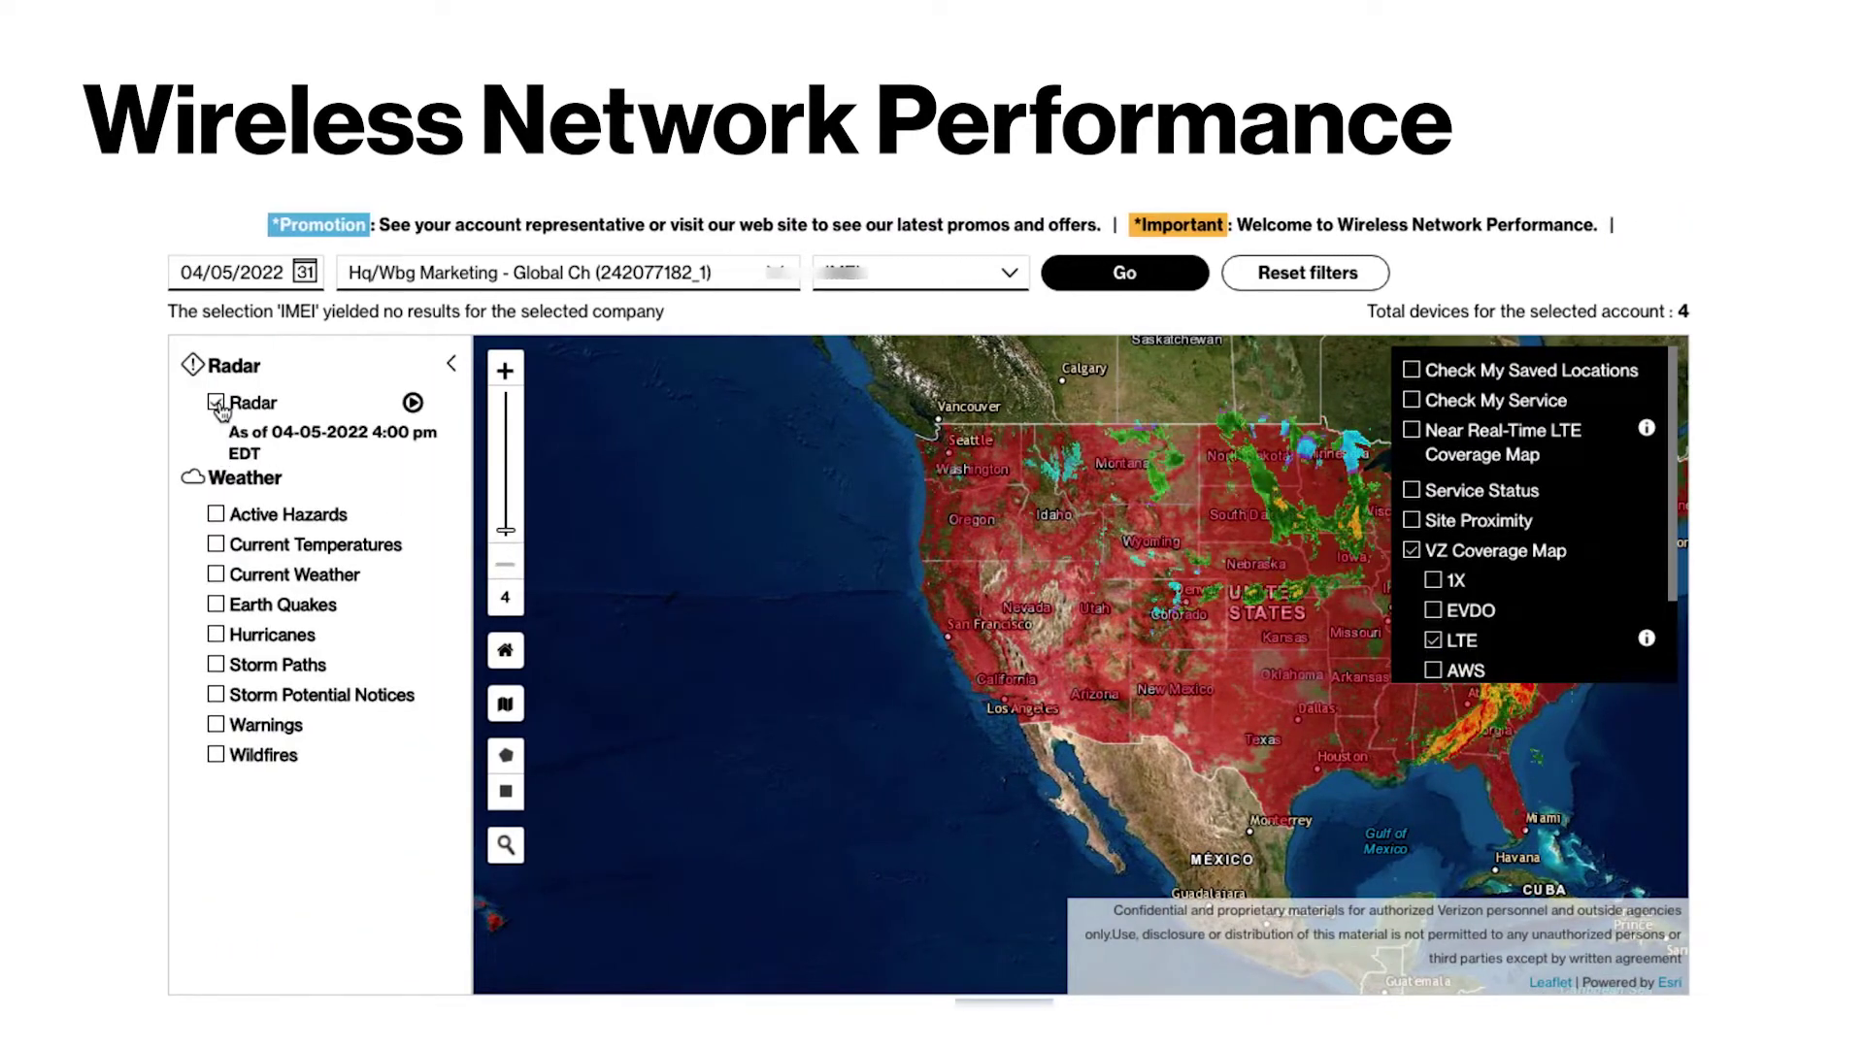
{"action": "left_click", "coordinate": [216, 575]}
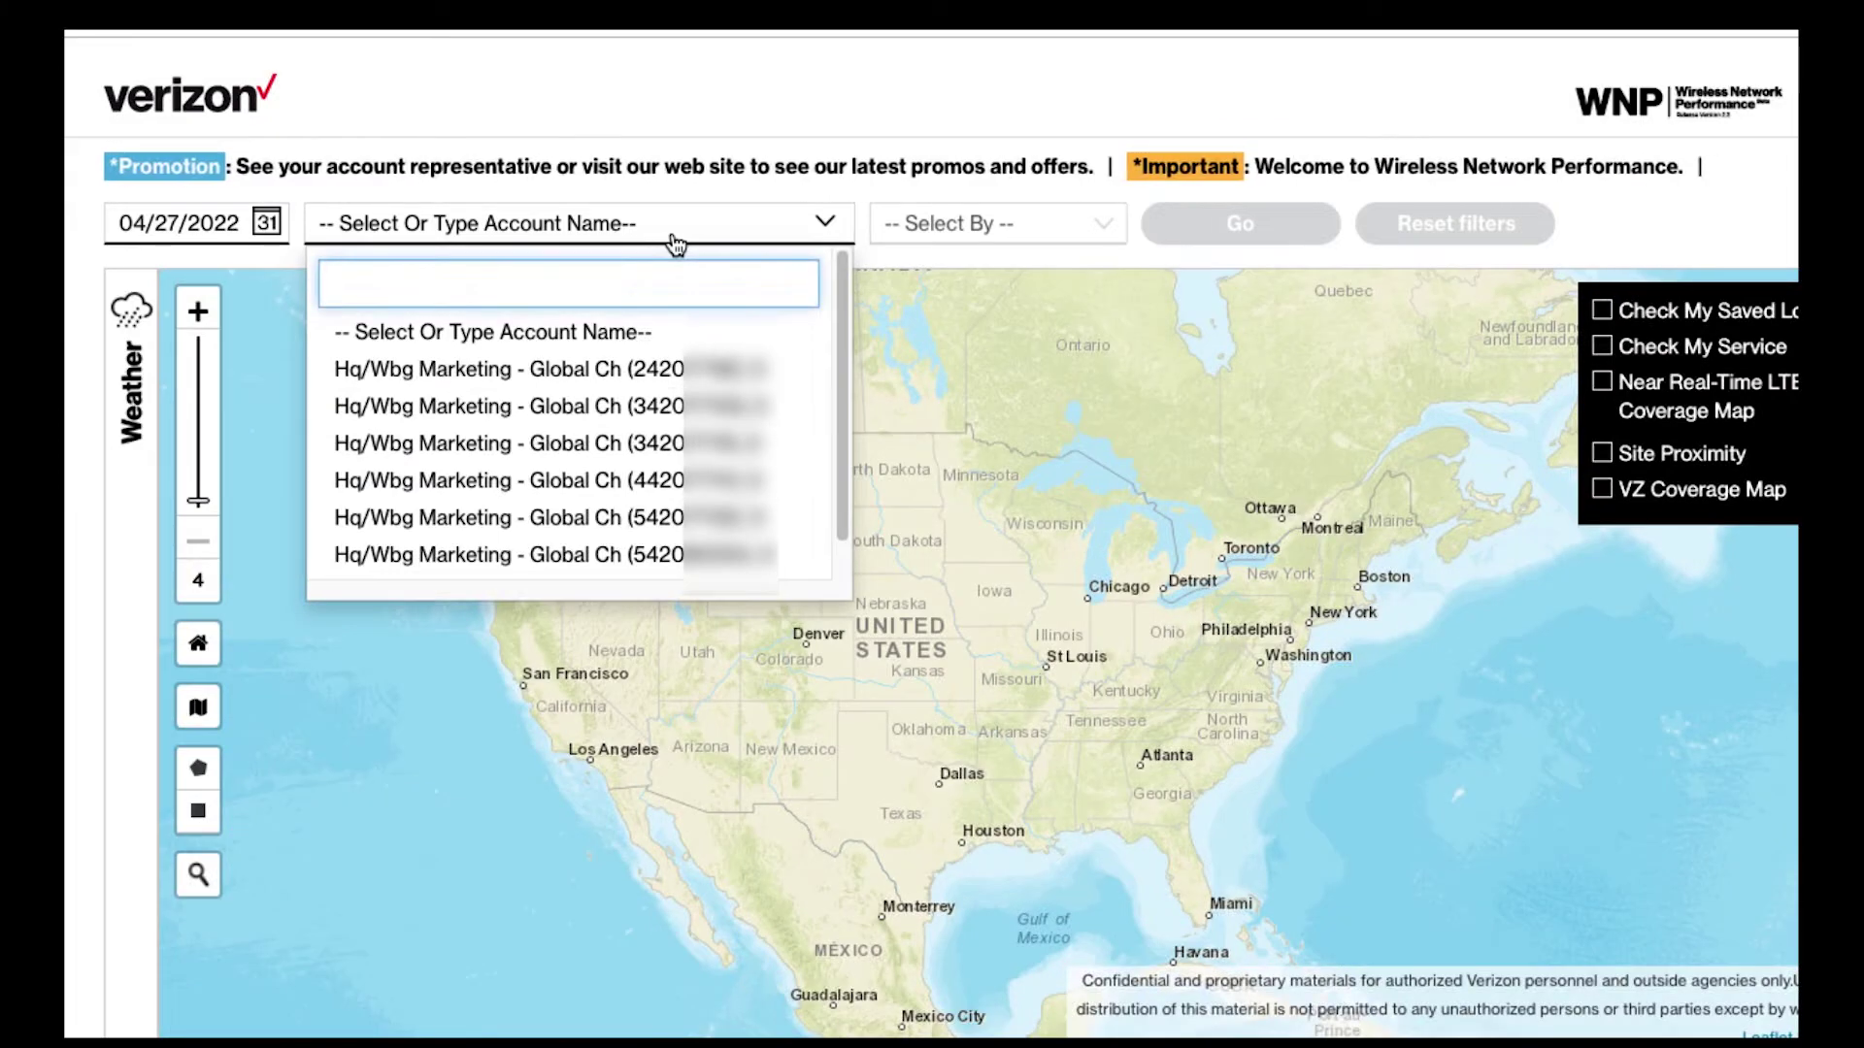
Step: Switch to the other Hq/Wbg Marketing account and load its data
{"action": "left_click_drag", "start_coordinate": [837, 384], "coordinate": [841, 456]}
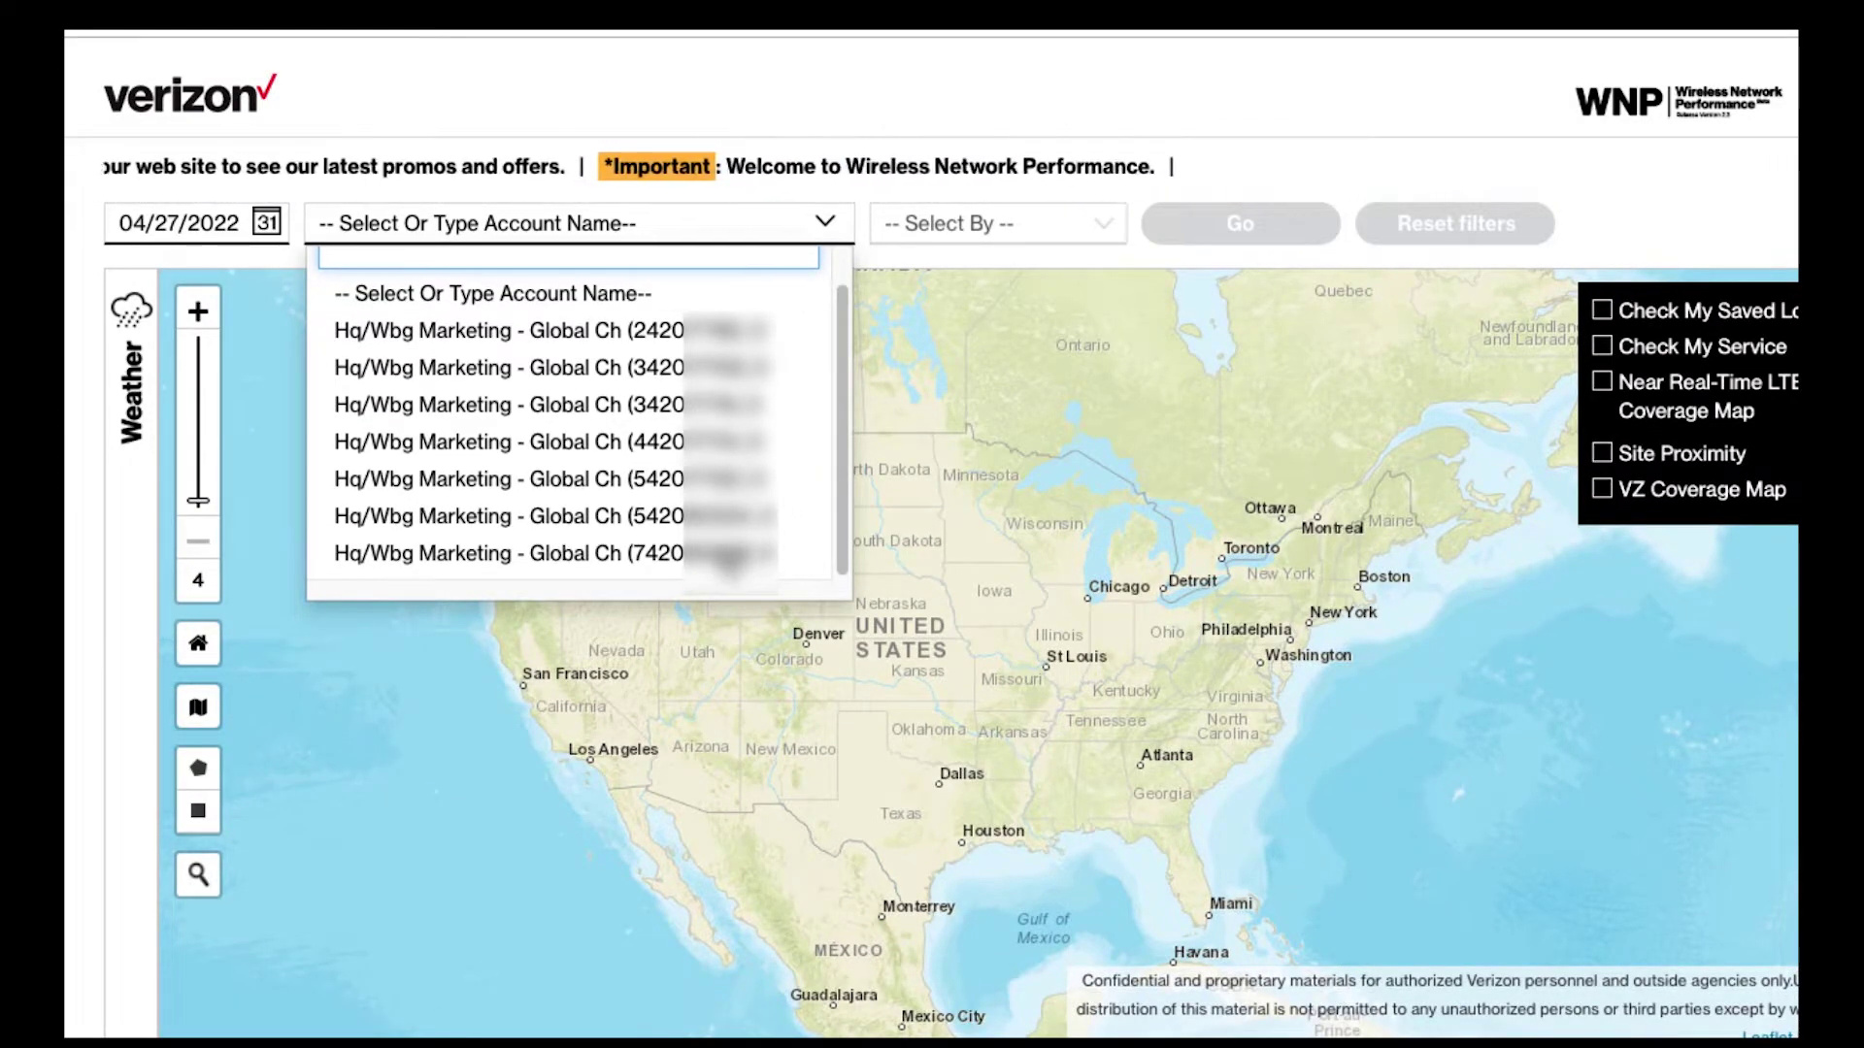
{"action": "left_click", "coordinate": [679, 552]}
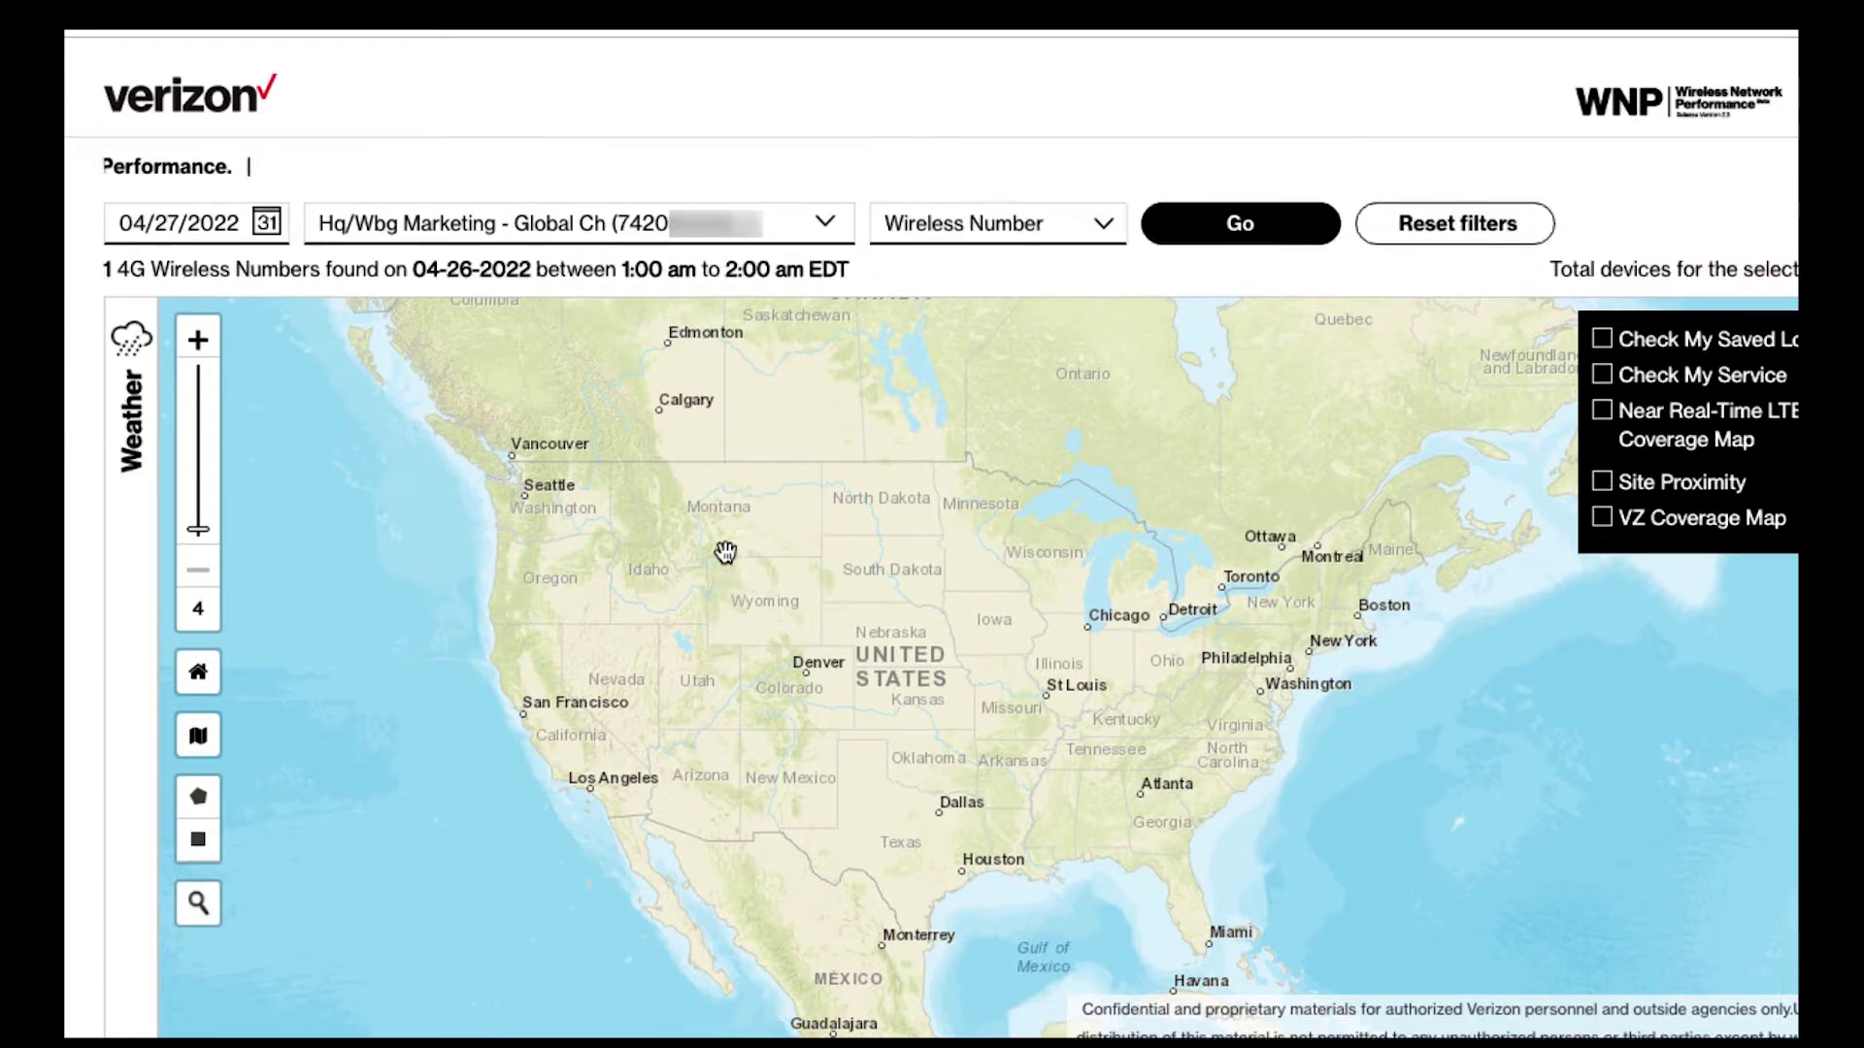
{"action": "left_click", "coordinate": [1261, 248]}
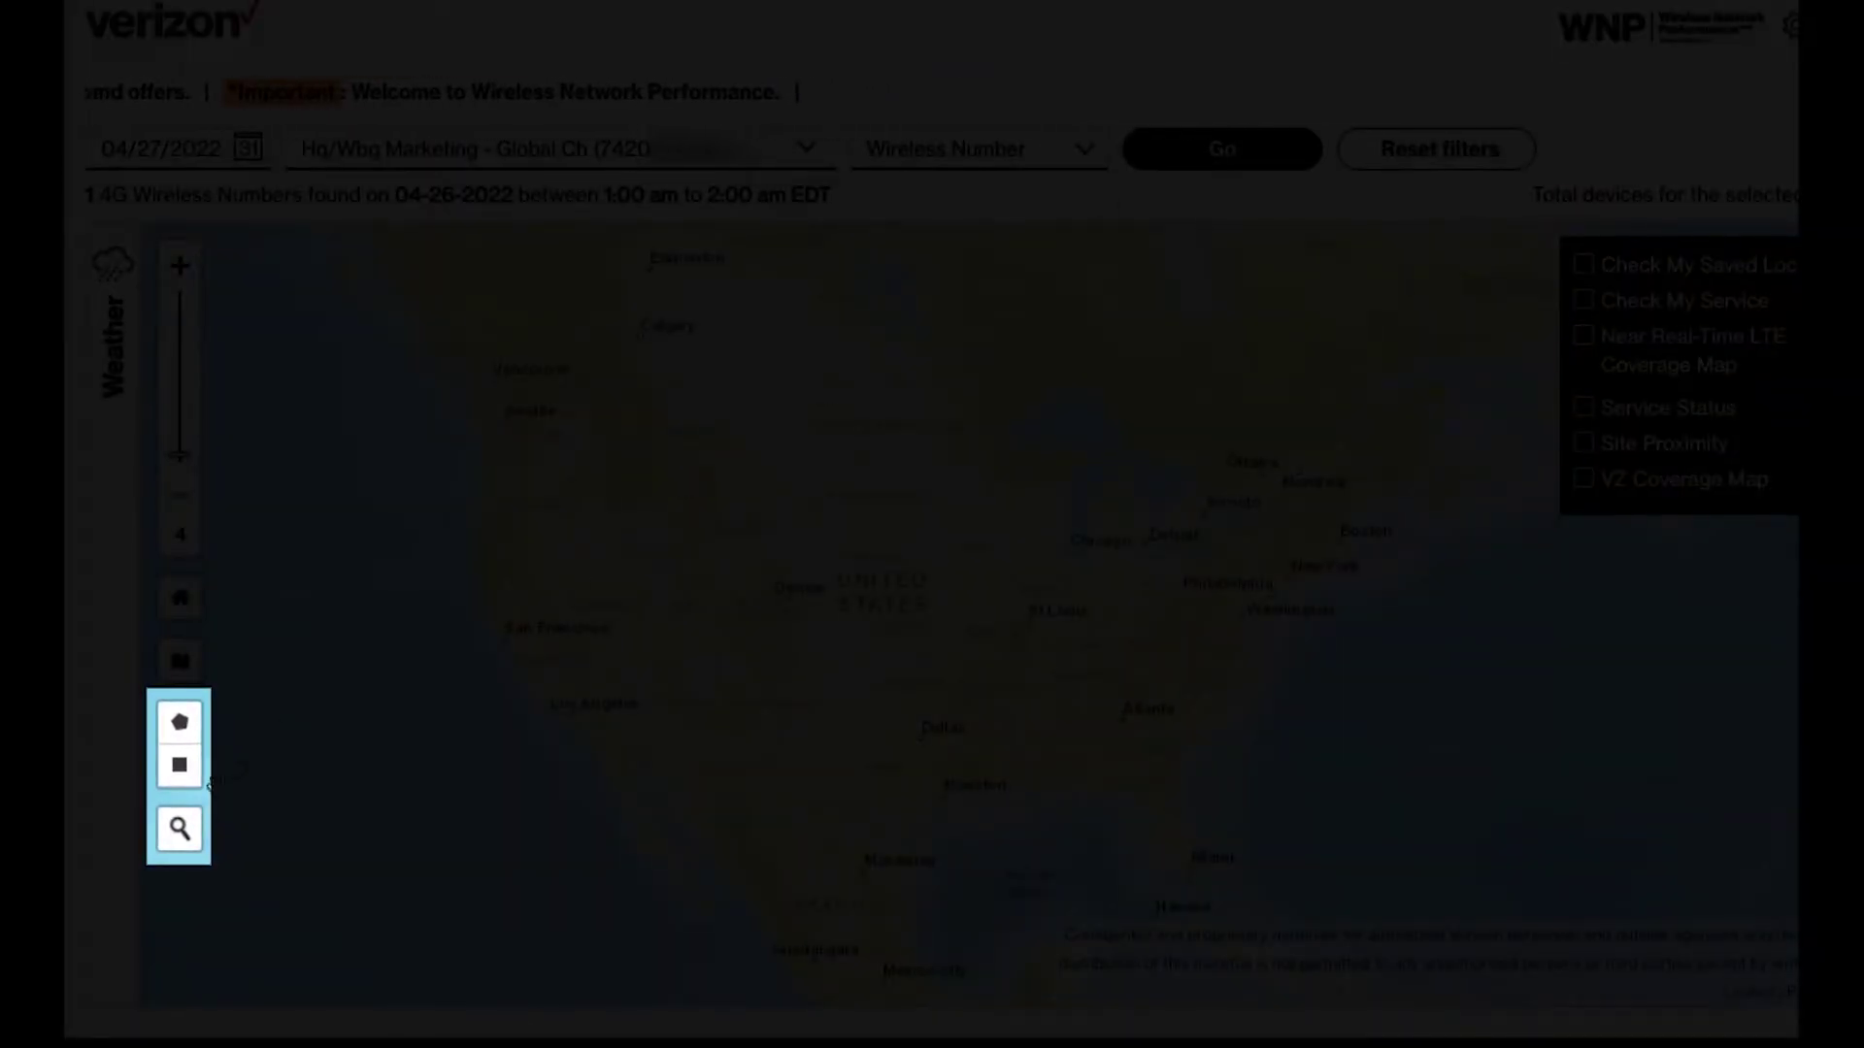
Step: Search the map for 'LSU' and centre it on LSU Tiger Stadium
{"action": "left_click", "coordinate": [180, 828]}
{"action": "type", "text": "LSU"}
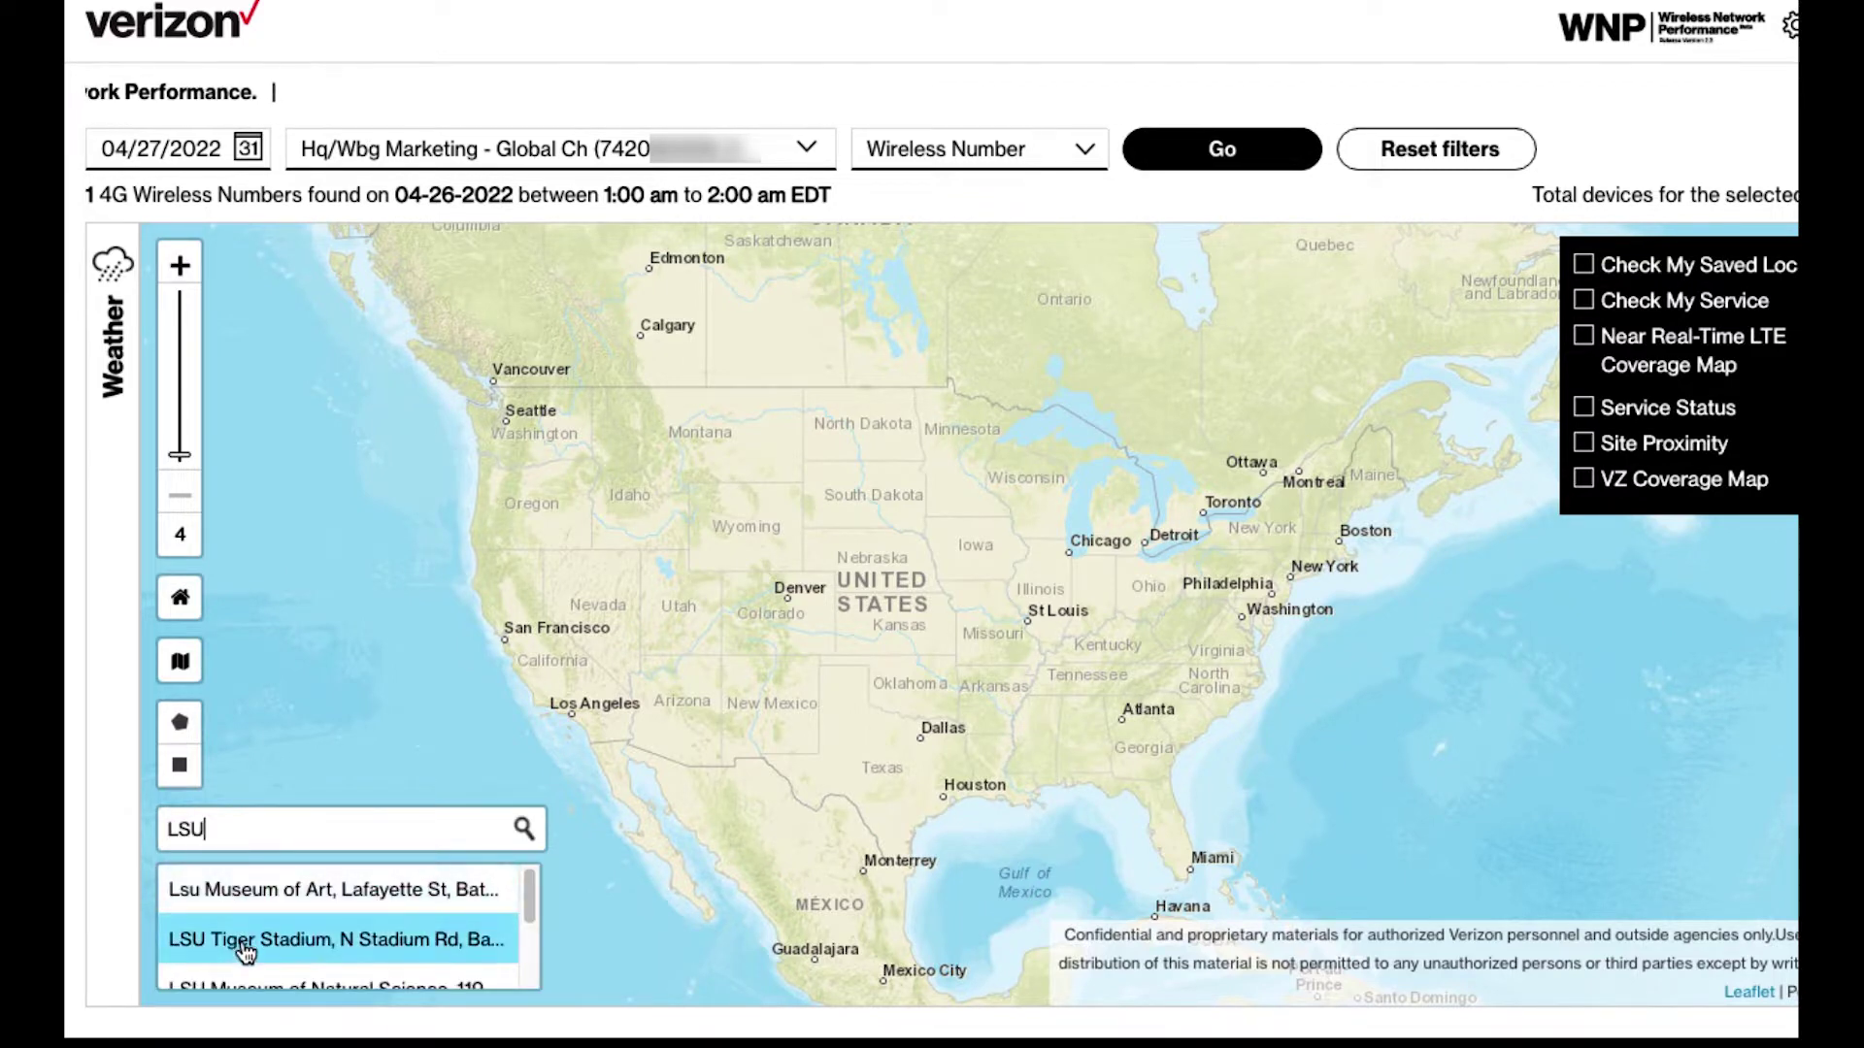
{"action": "left_click", "coordinate": [237, 938]}
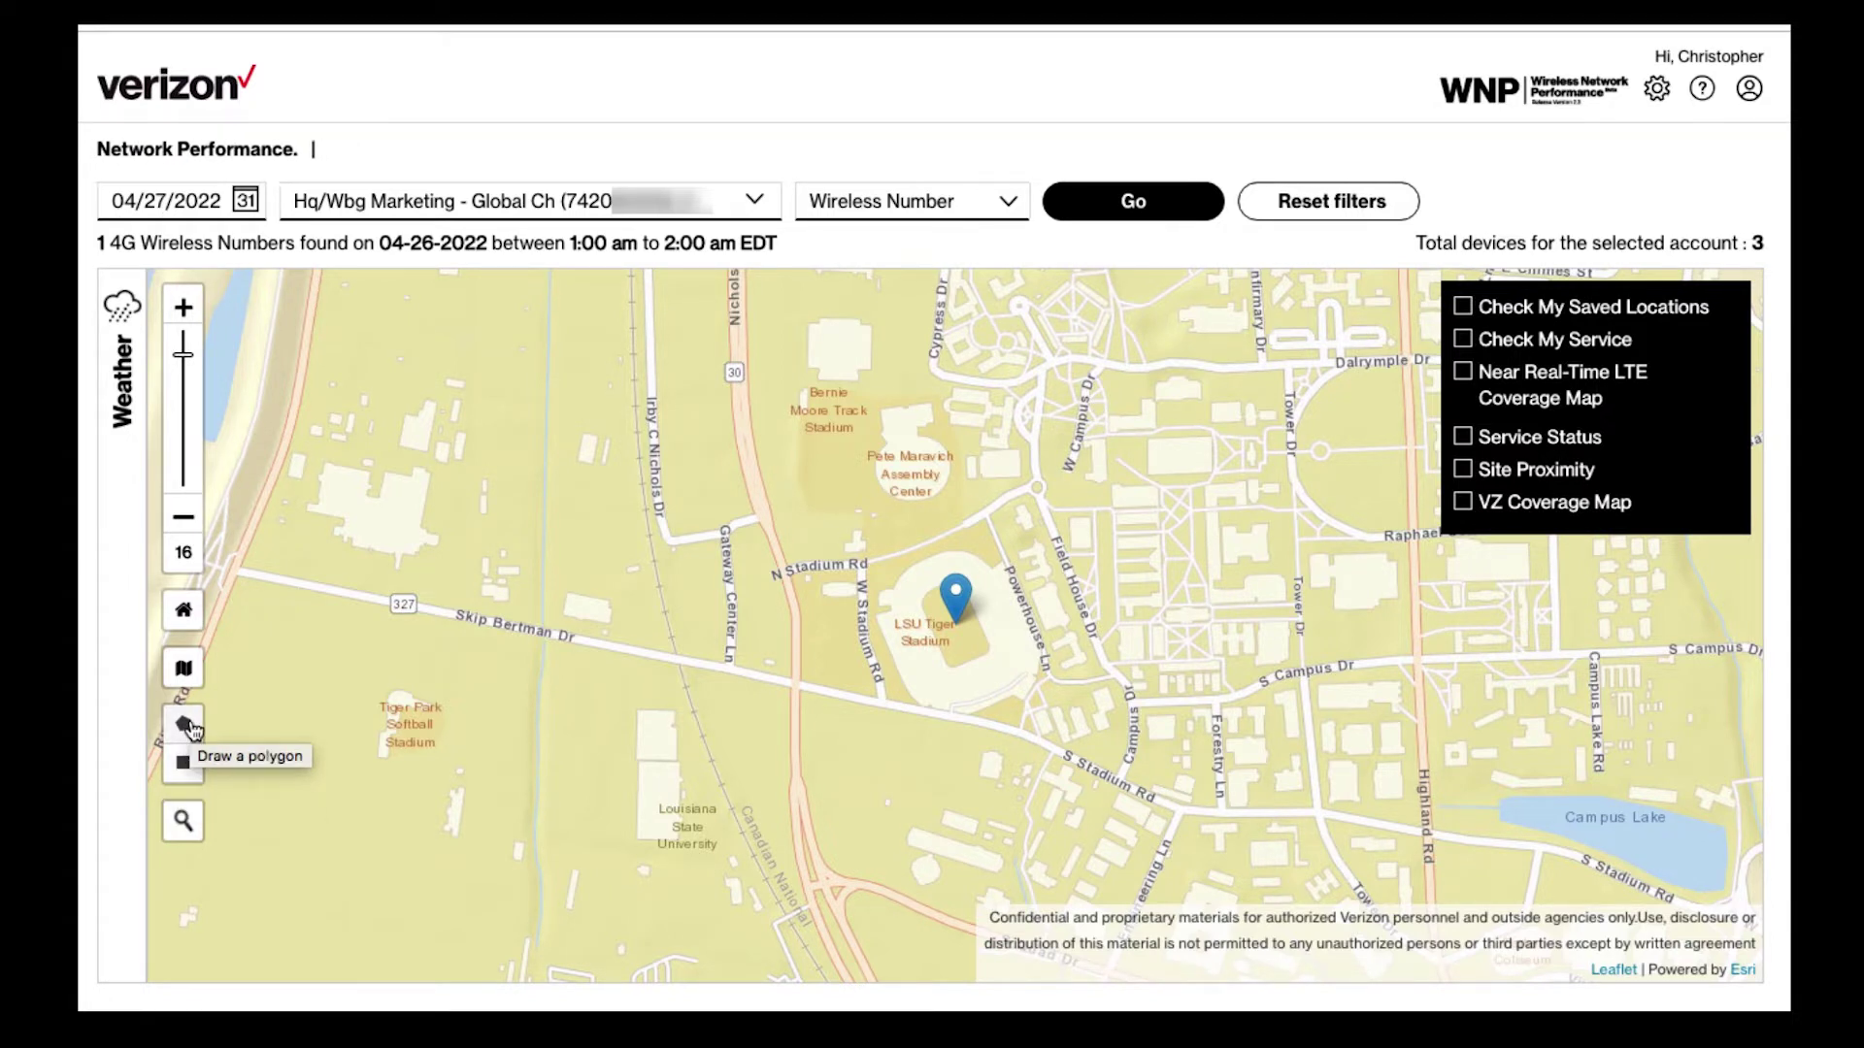
Step: Draw a six-cornered polygon enclosing LSU Tiger Stadium
{"action": "left_click", "coordinate": [186, 726]}
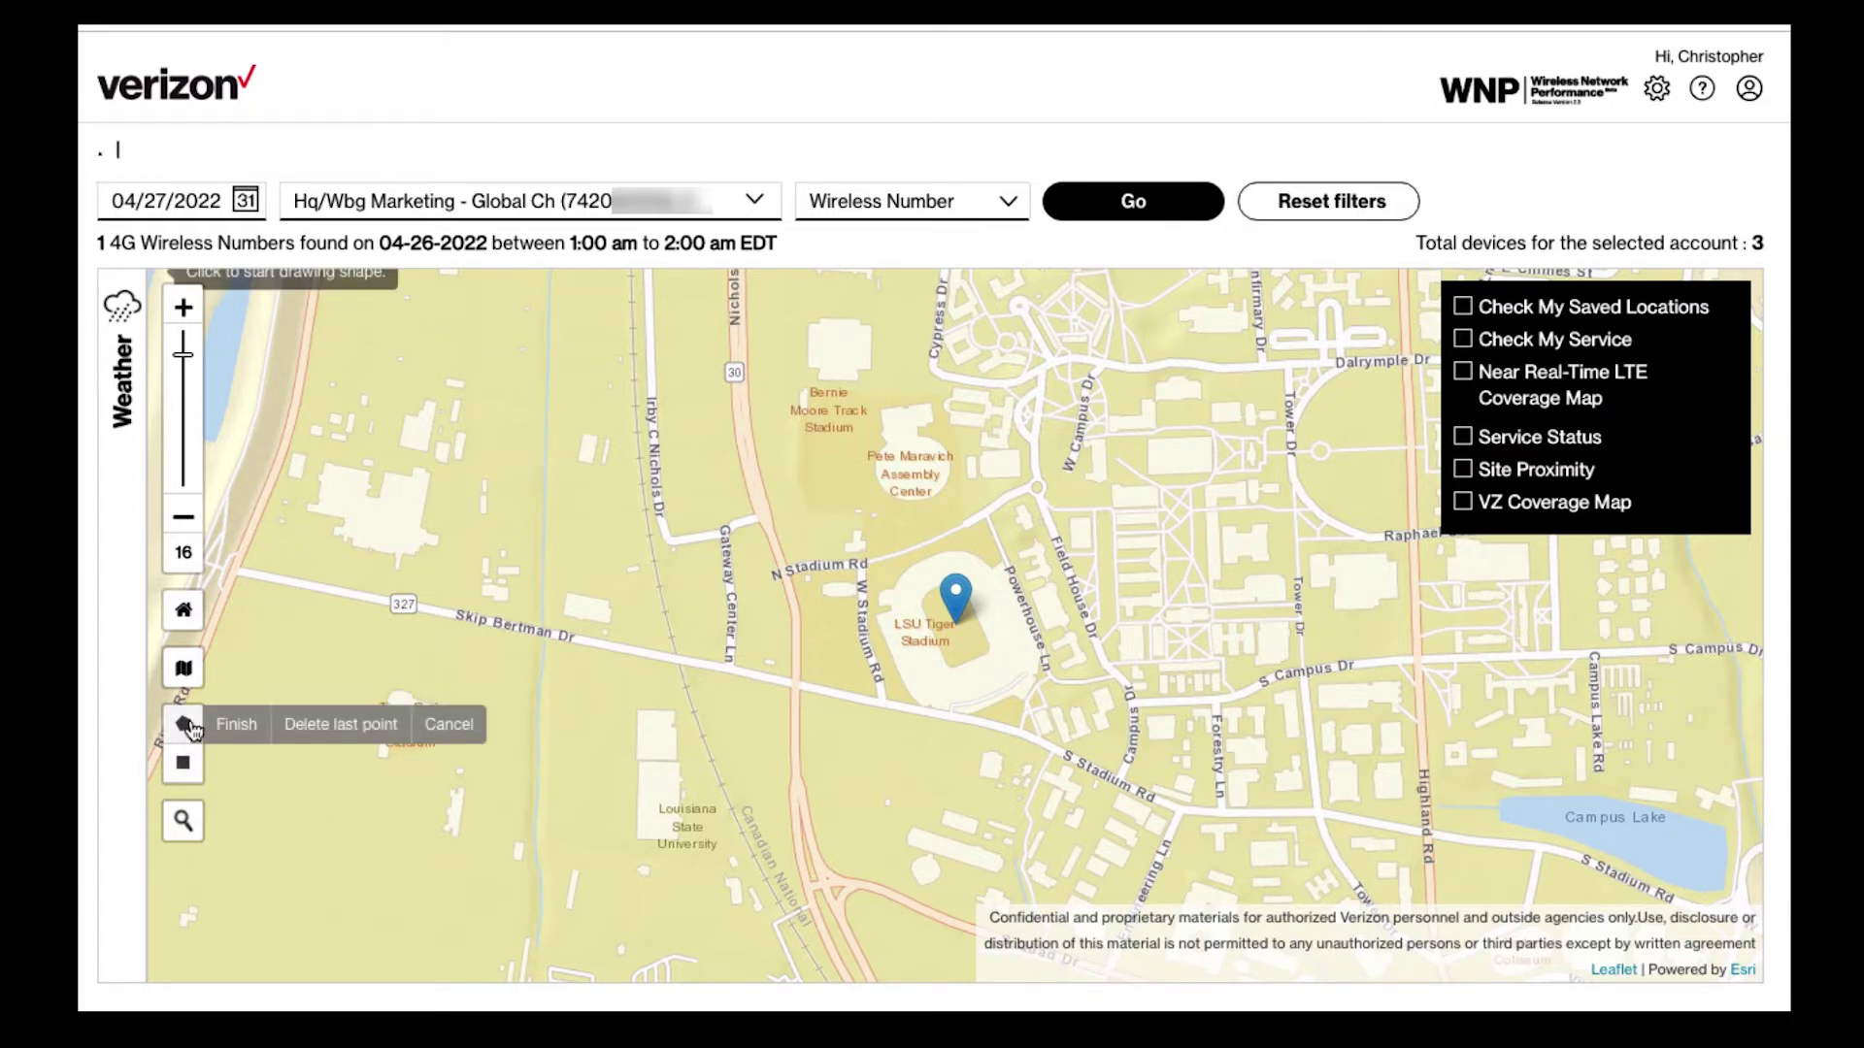
{"action": "left_click", "coordinate": [960, 508]}
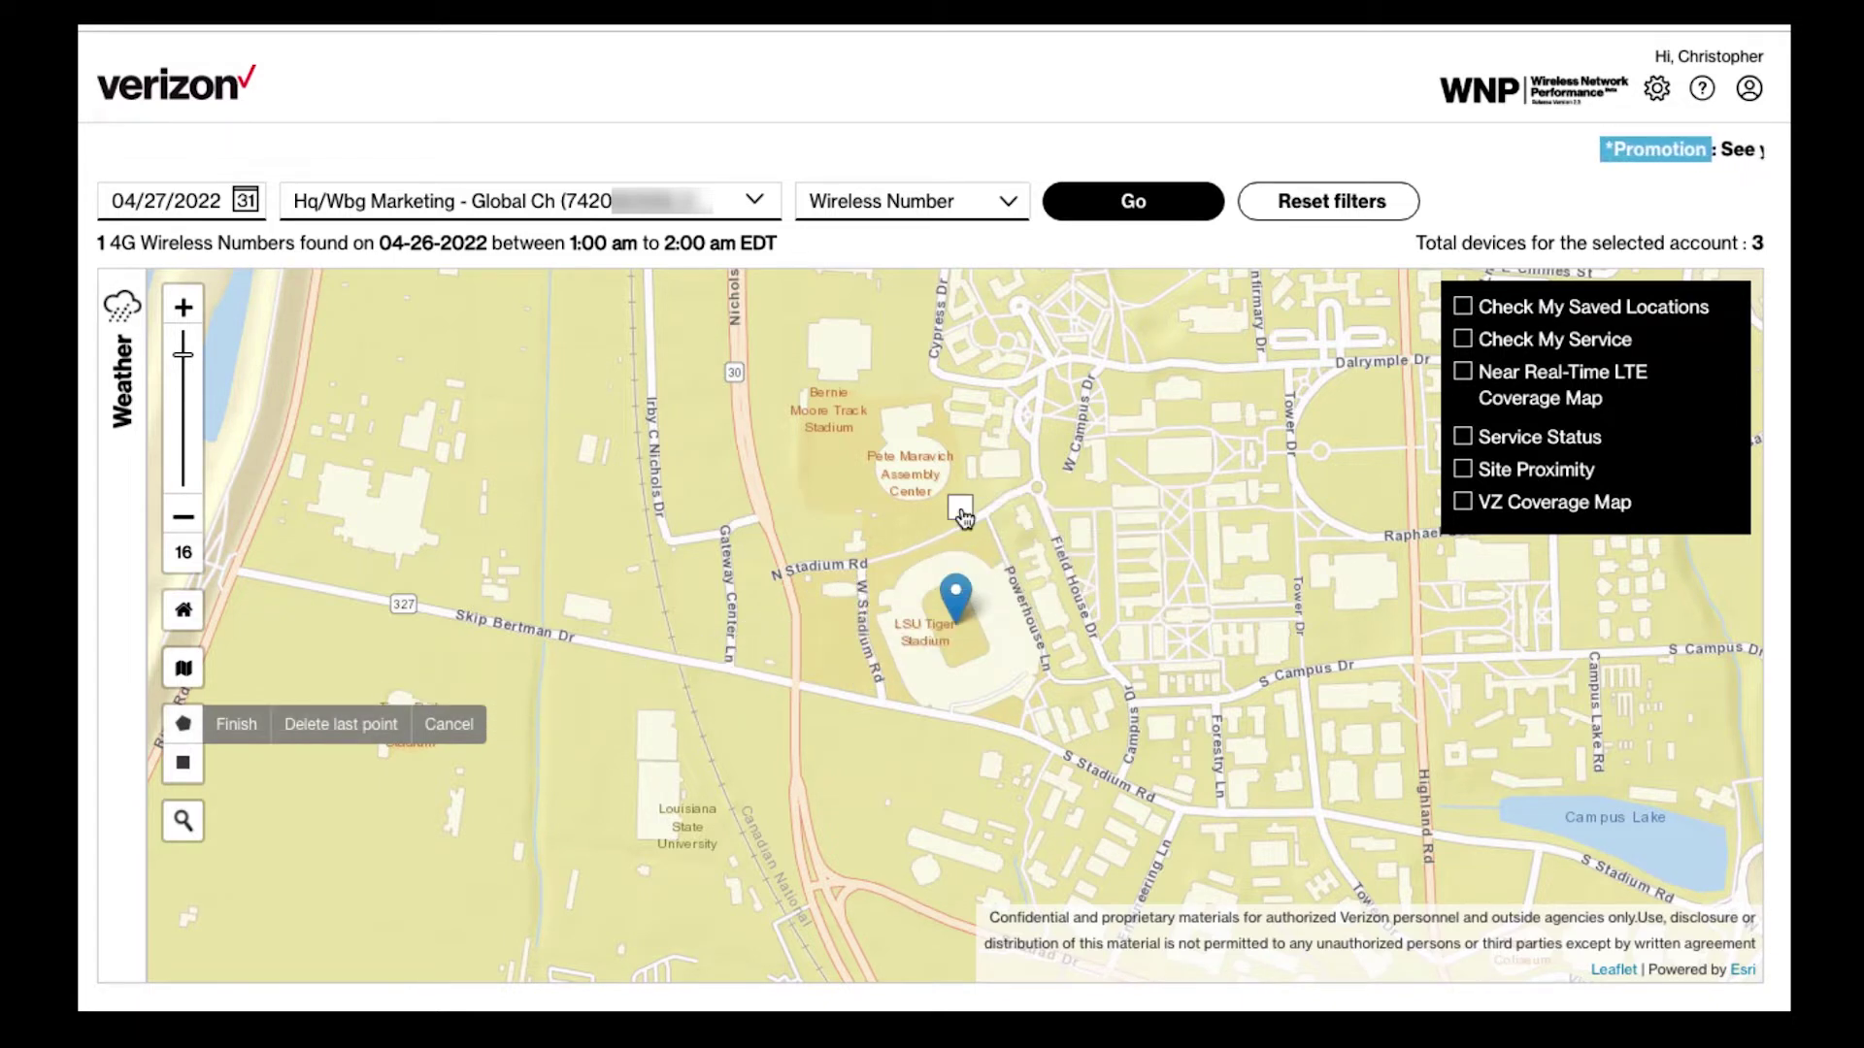
{"action": "left_click", "coordinate": [1044, 586]}
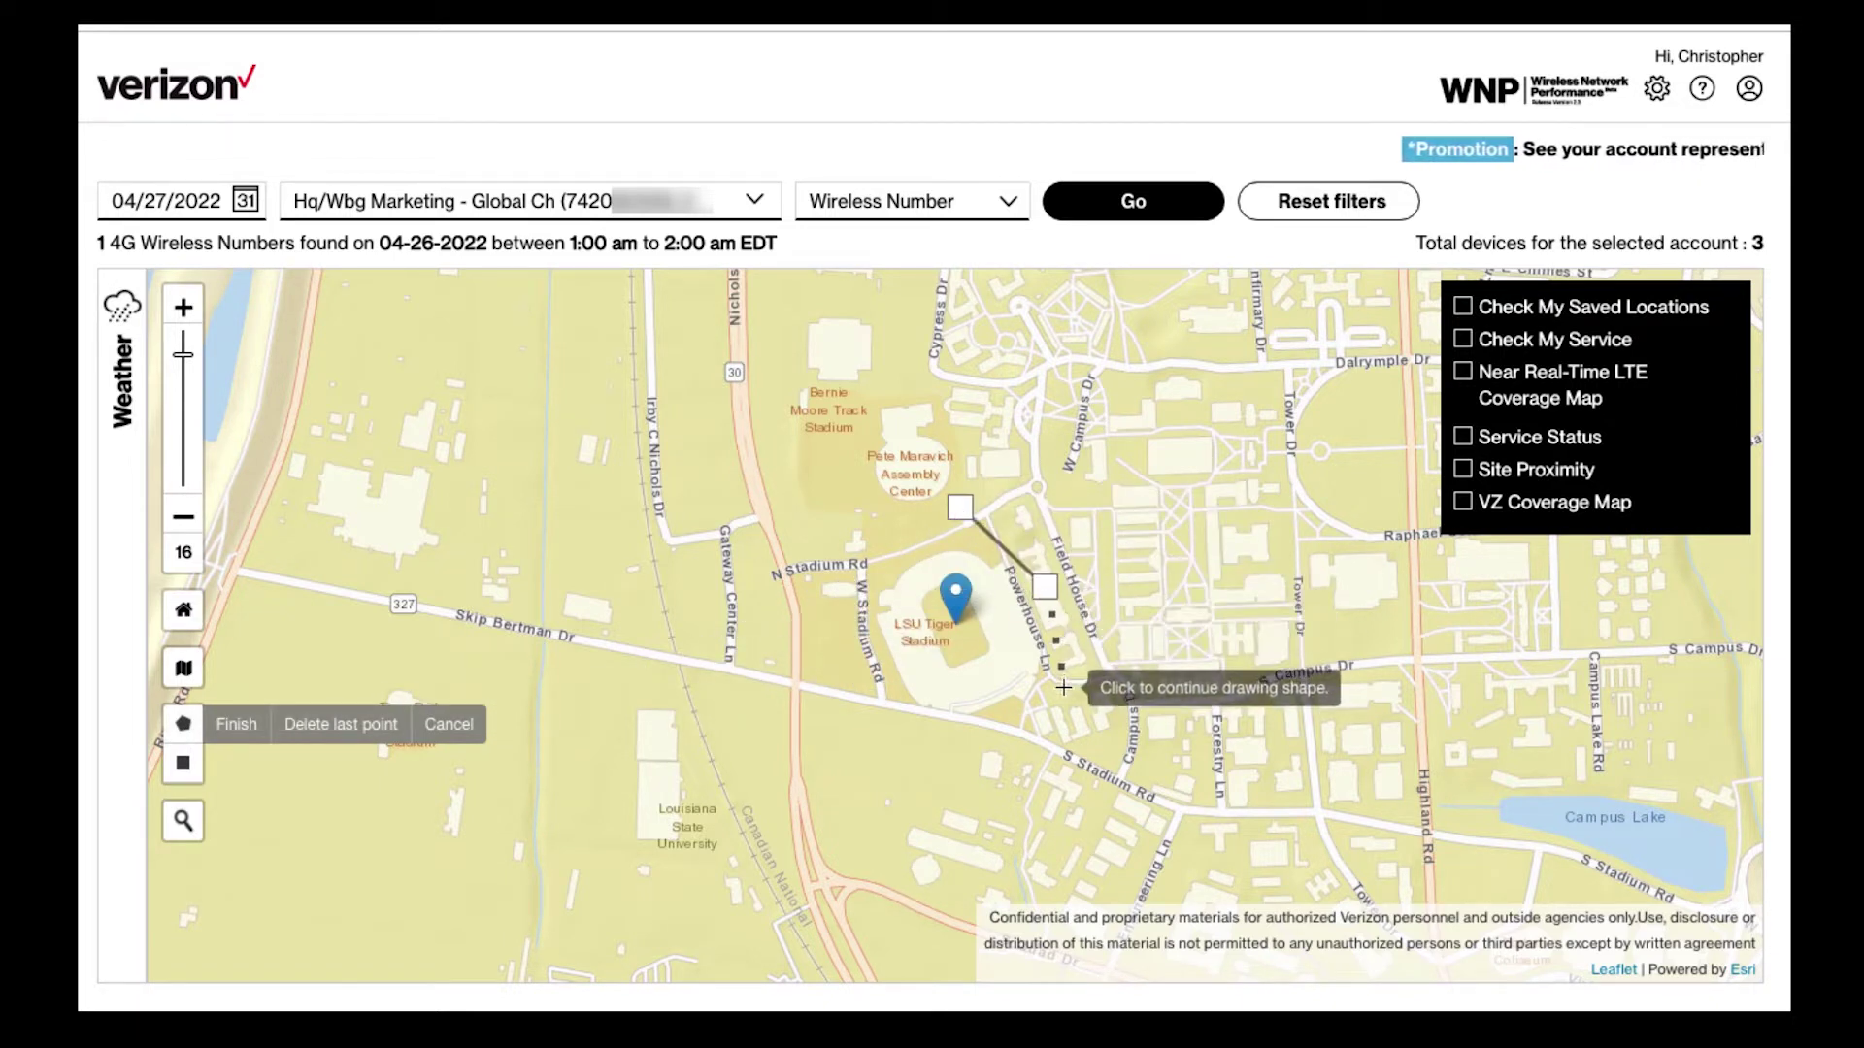
{"action": "left_click", "coordinate": [1066, 708]}
{"action": "left_click", "coordinate": [937, 750]}
{"action": "left_click", "coordinate": [862, 680]}
{"action": "left_click", "coordinate": [871, 556]}
{"action": "left_click", "coordinate": [960, 508]}
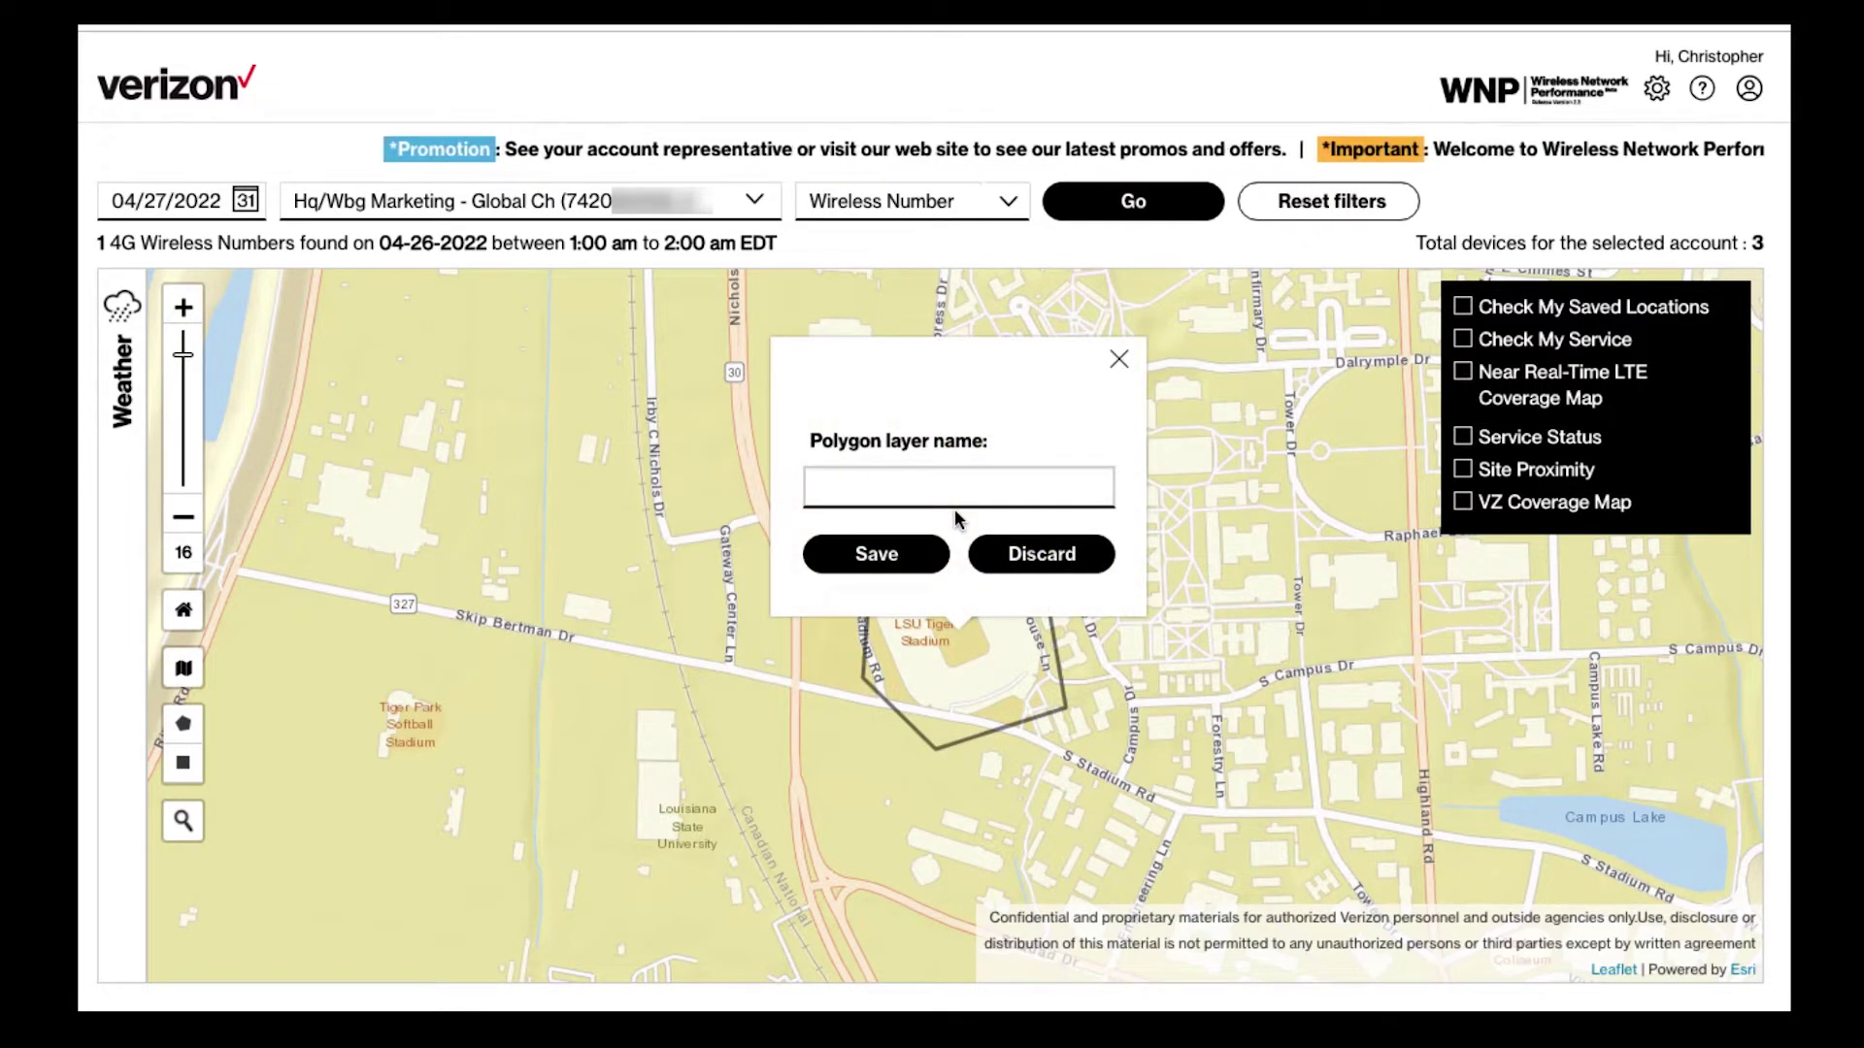
Step: Name the polygon layer 'LSU Tiger Stadium' and save it
{"action": "left_click", "coordinate": [956, 490]}
{"action": "type", "text": "LSU Tiger Stadium"}
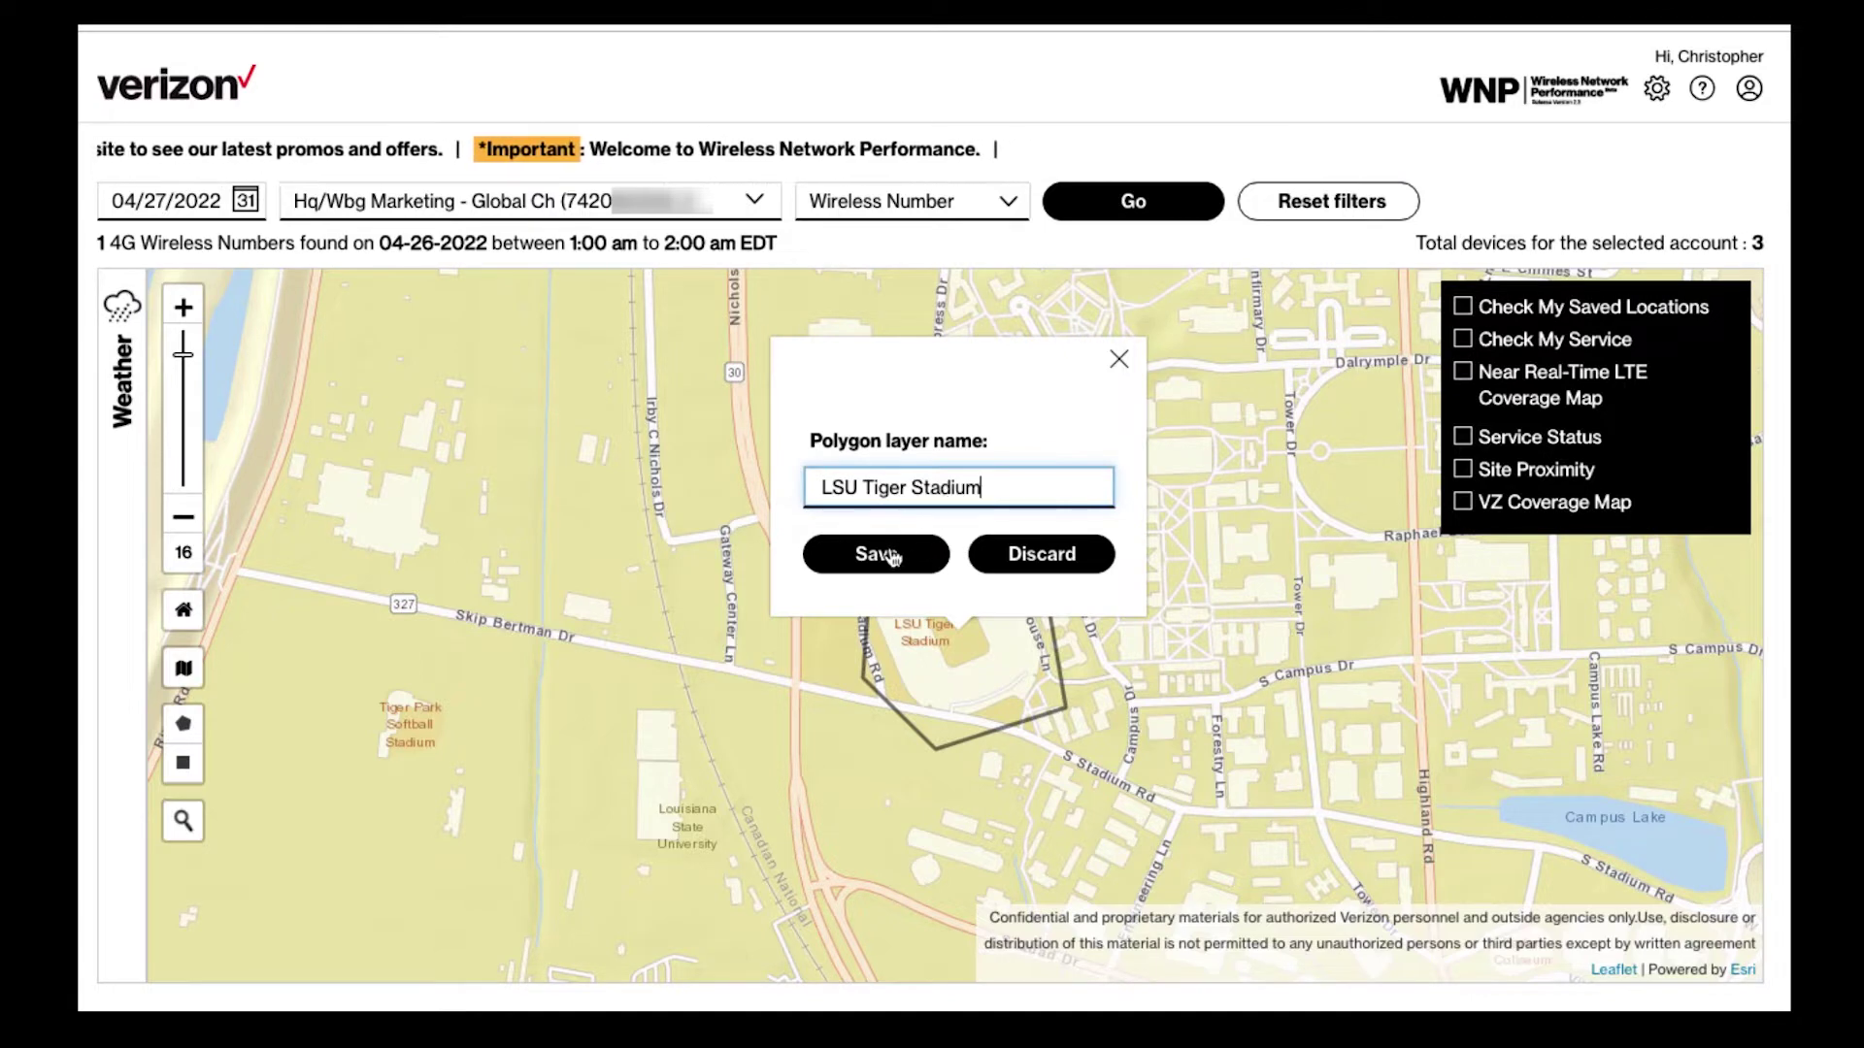
{"action": "left_click", "coordinate": [891, 555]}
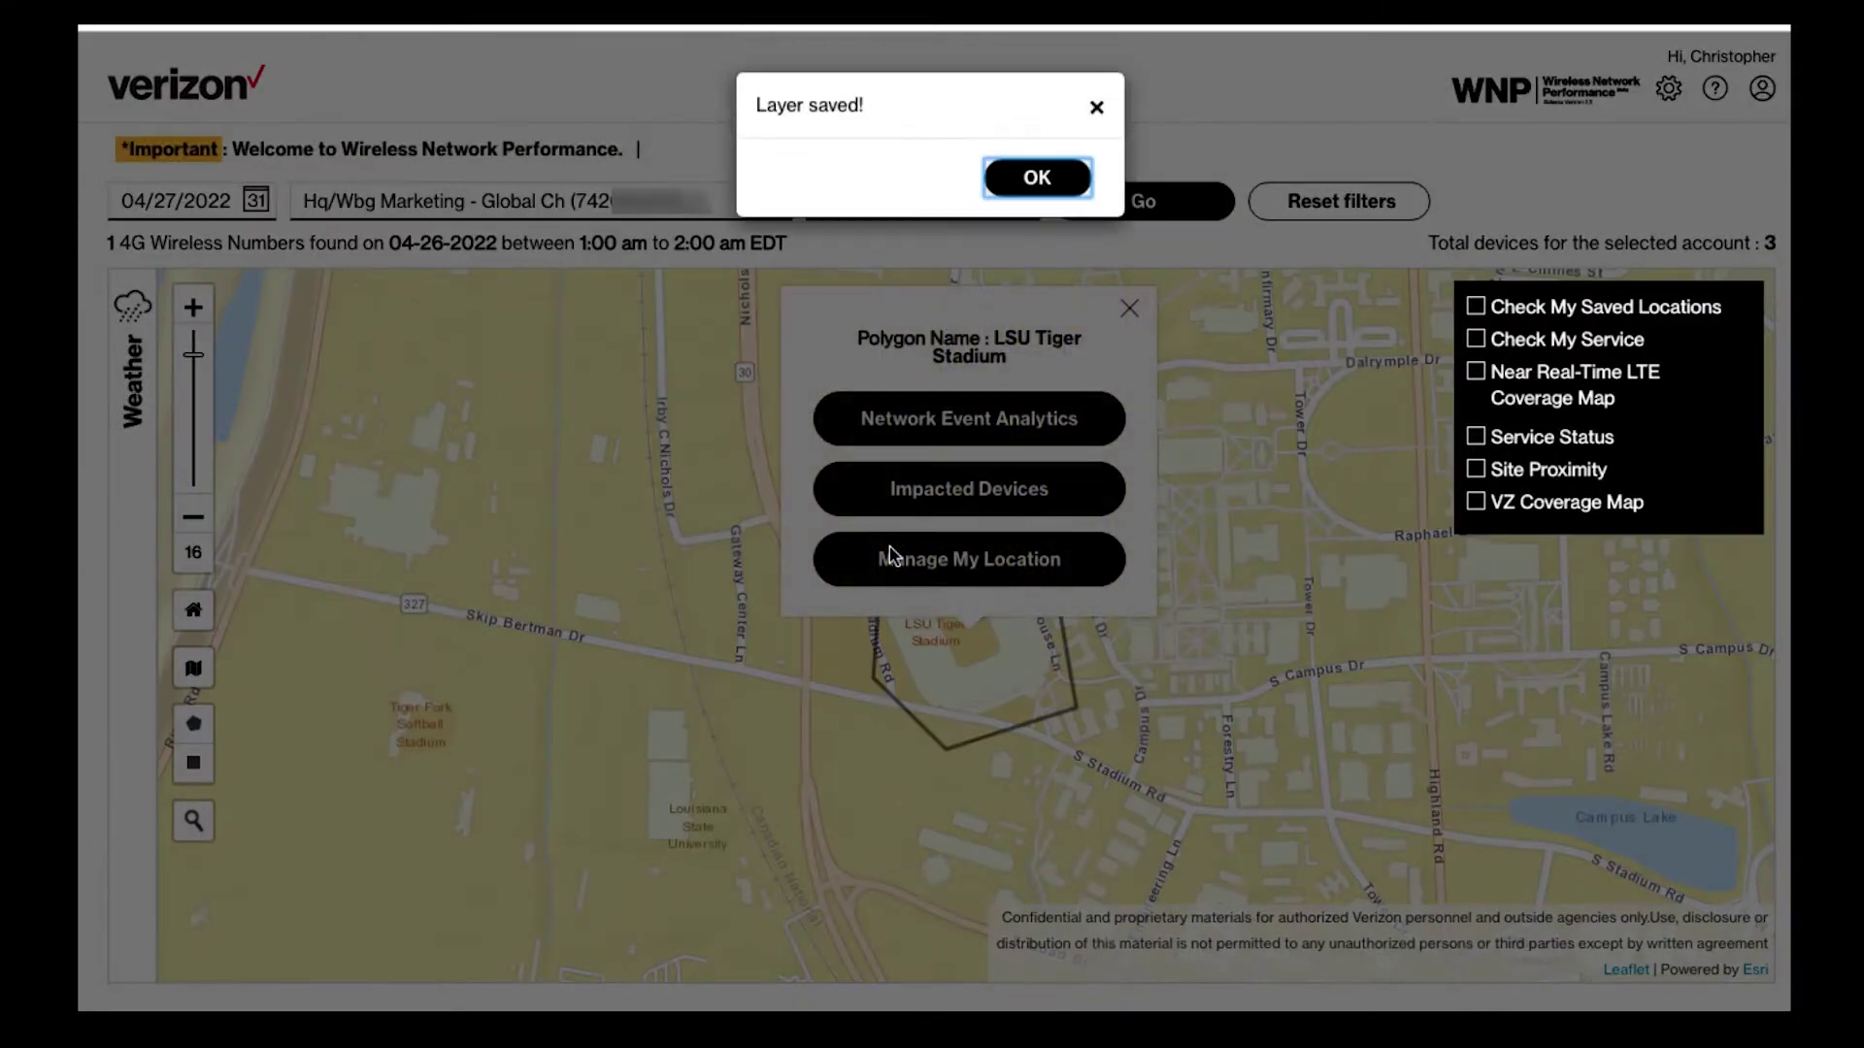
Step: Dismiss the save confirmation, then recall and hide the saved LSU Tiger Stadium location
{"action": "left_click", "coordinate": [1036, 179]}
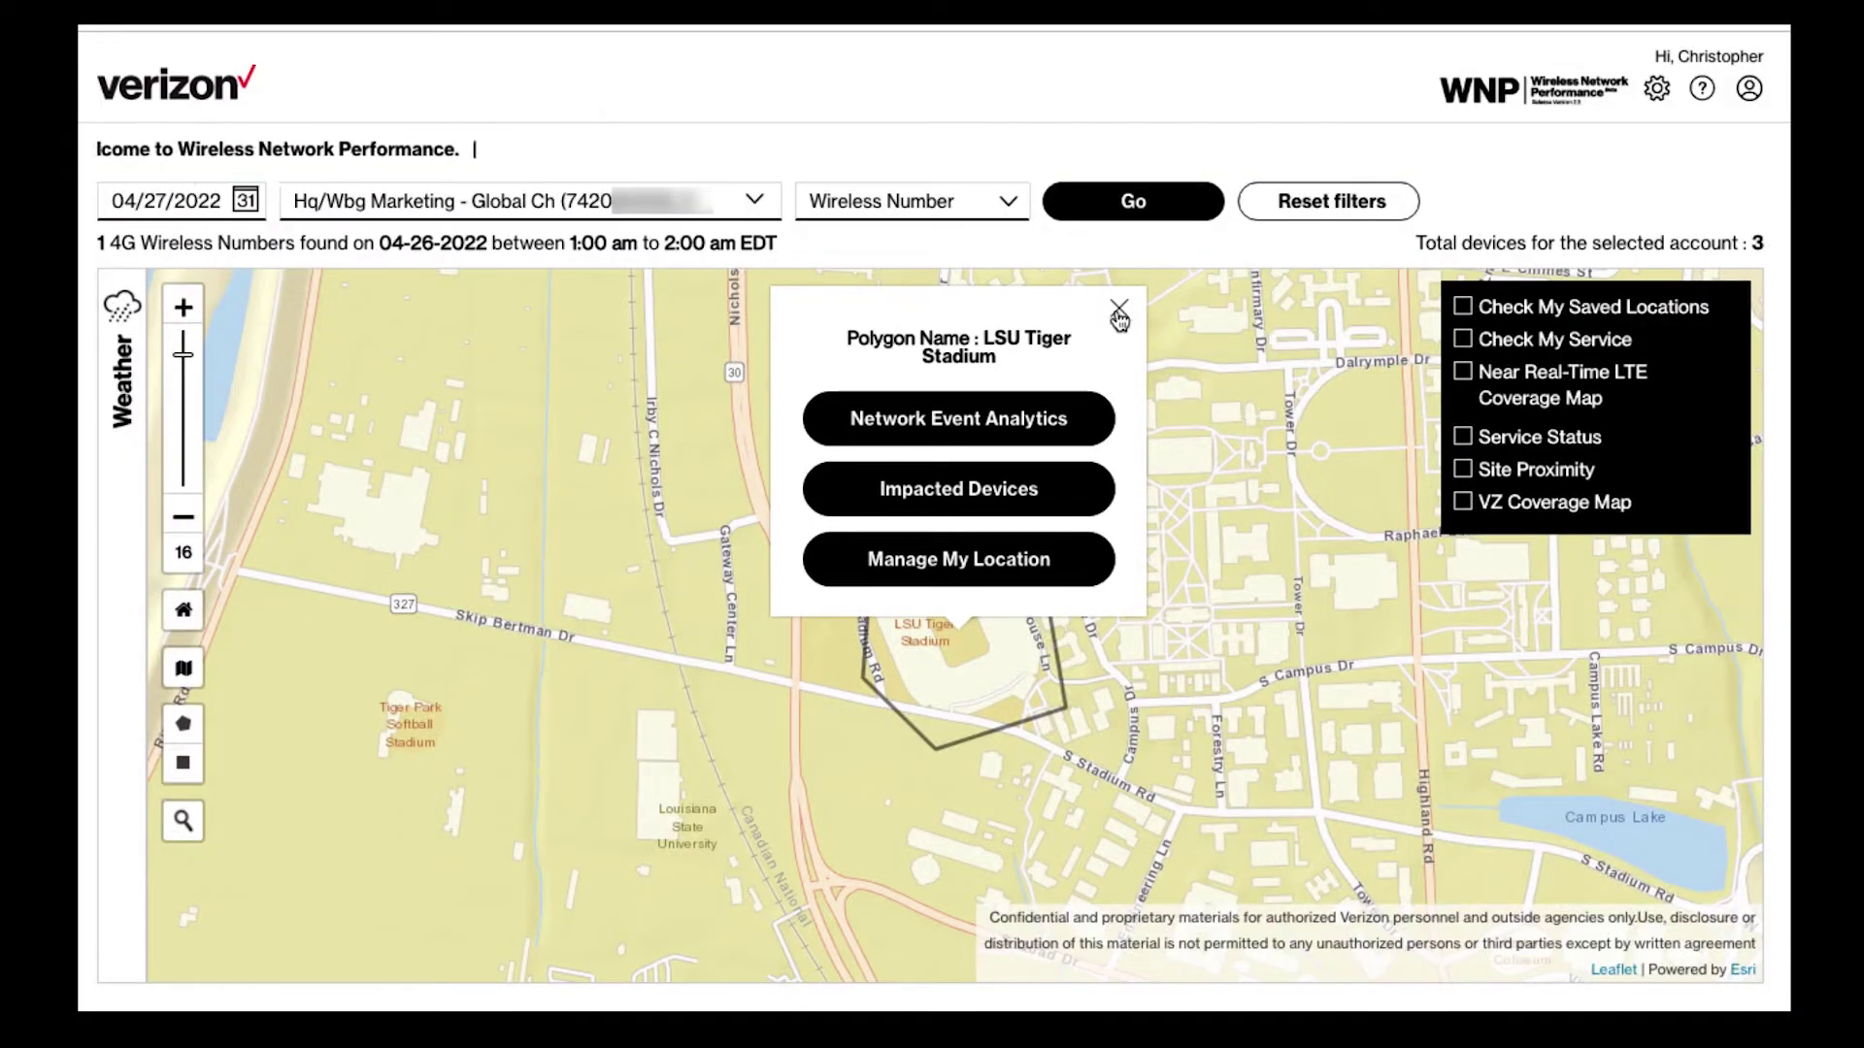
{"action": "left_click", "coordinate": [1120, 313]}
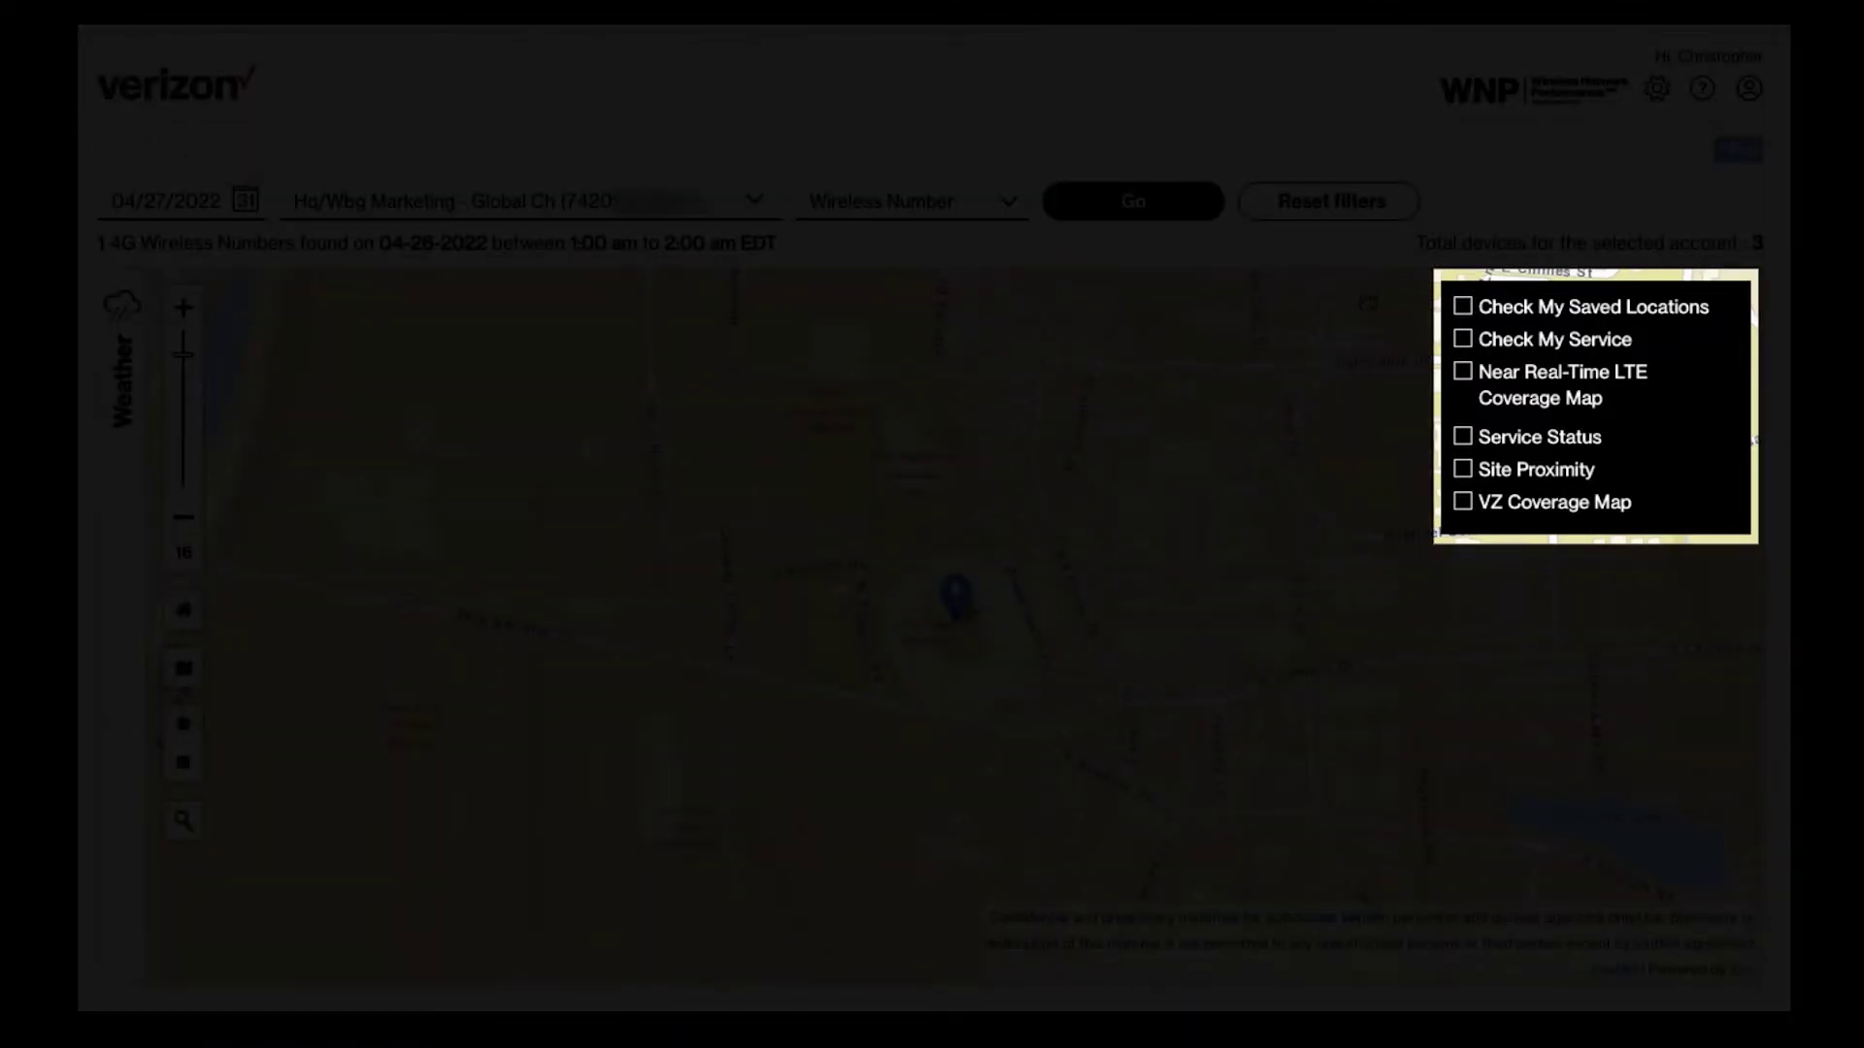
{"action": "left_click", "coordinate": [1464, 308]}
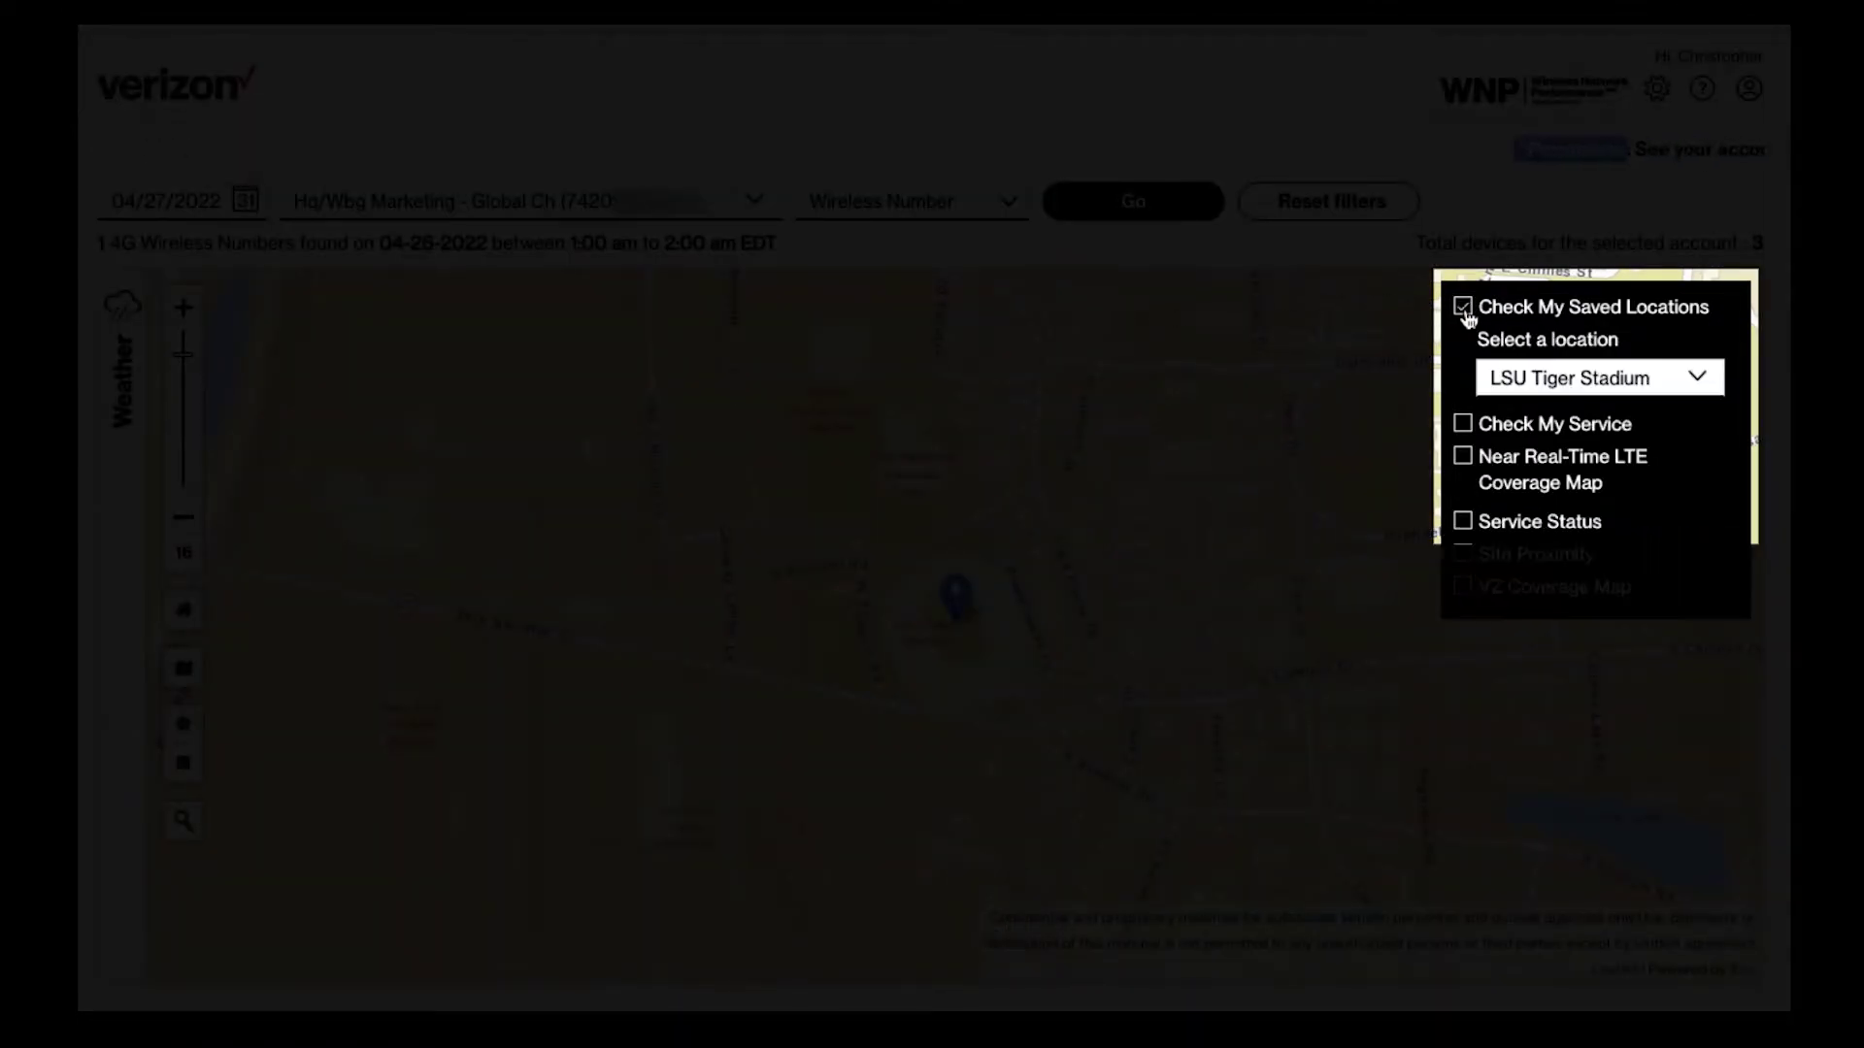
{"action": "left_click", "coordinate": [1671, 393]}
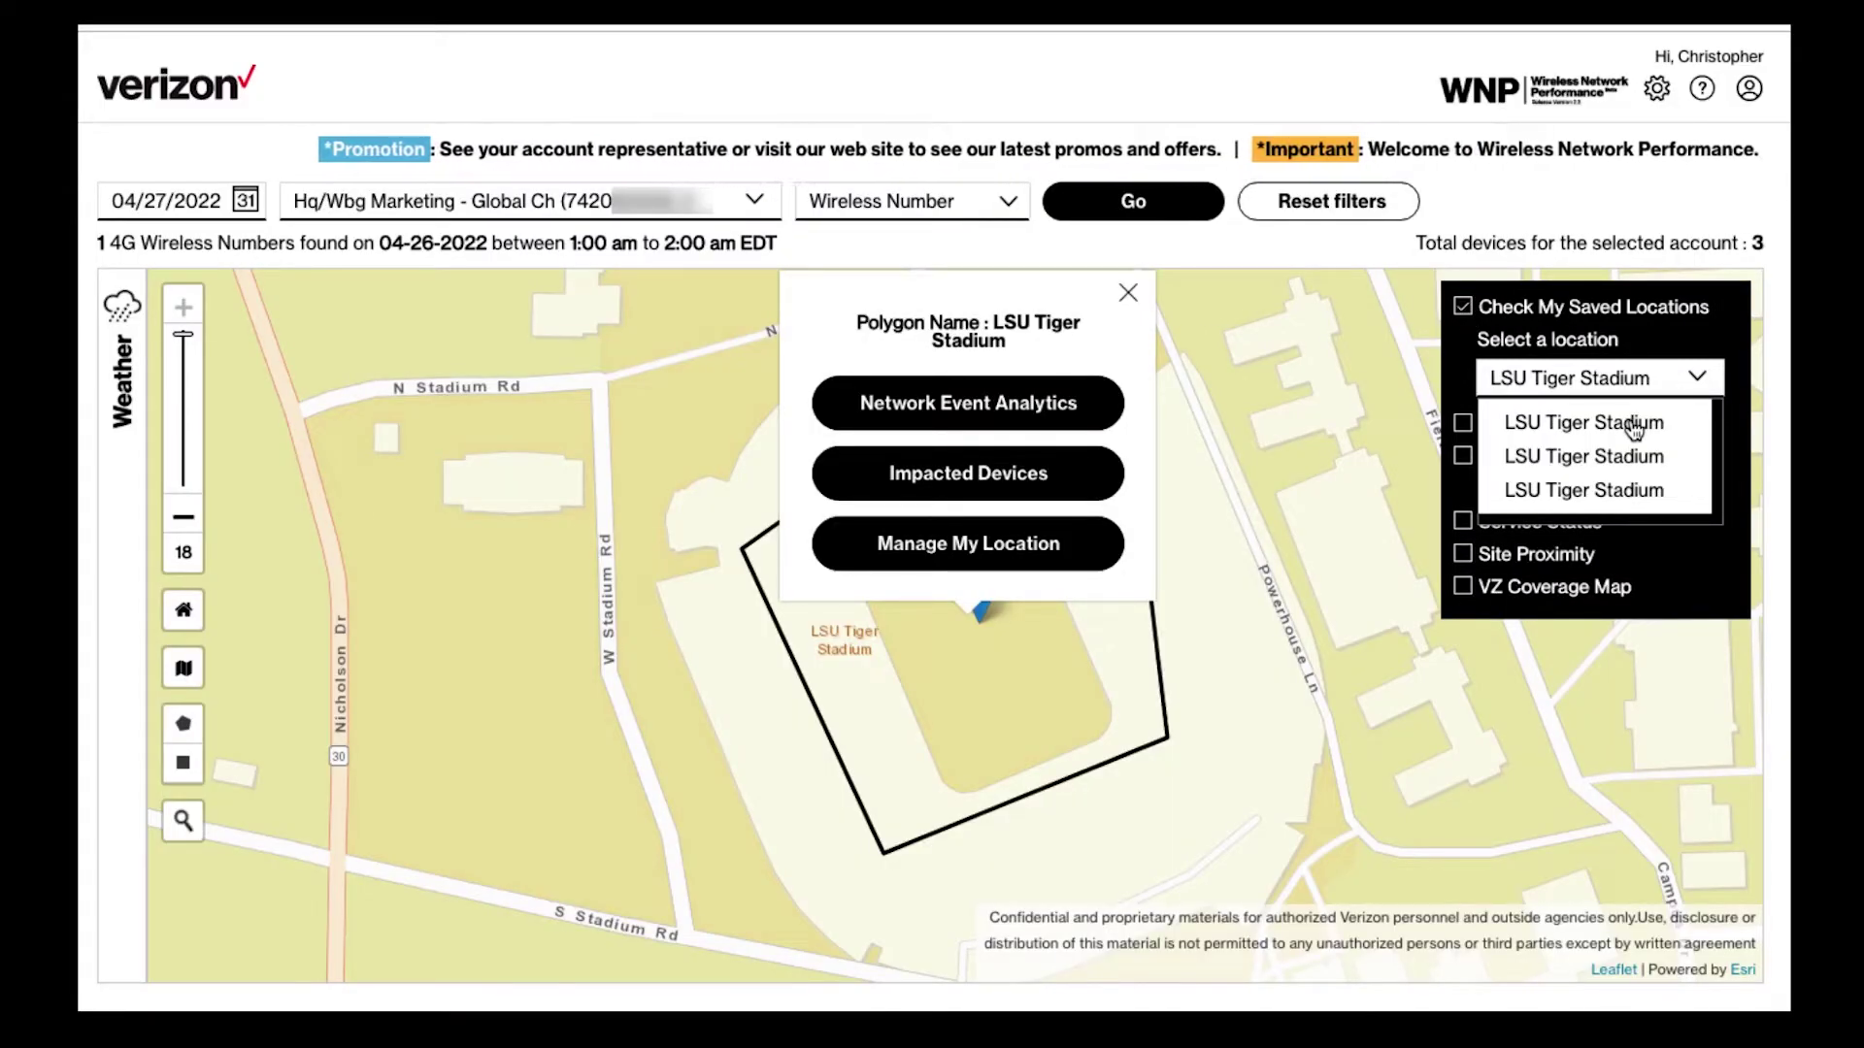
{"action": "left_click", "coordinate": [1465, 307]}
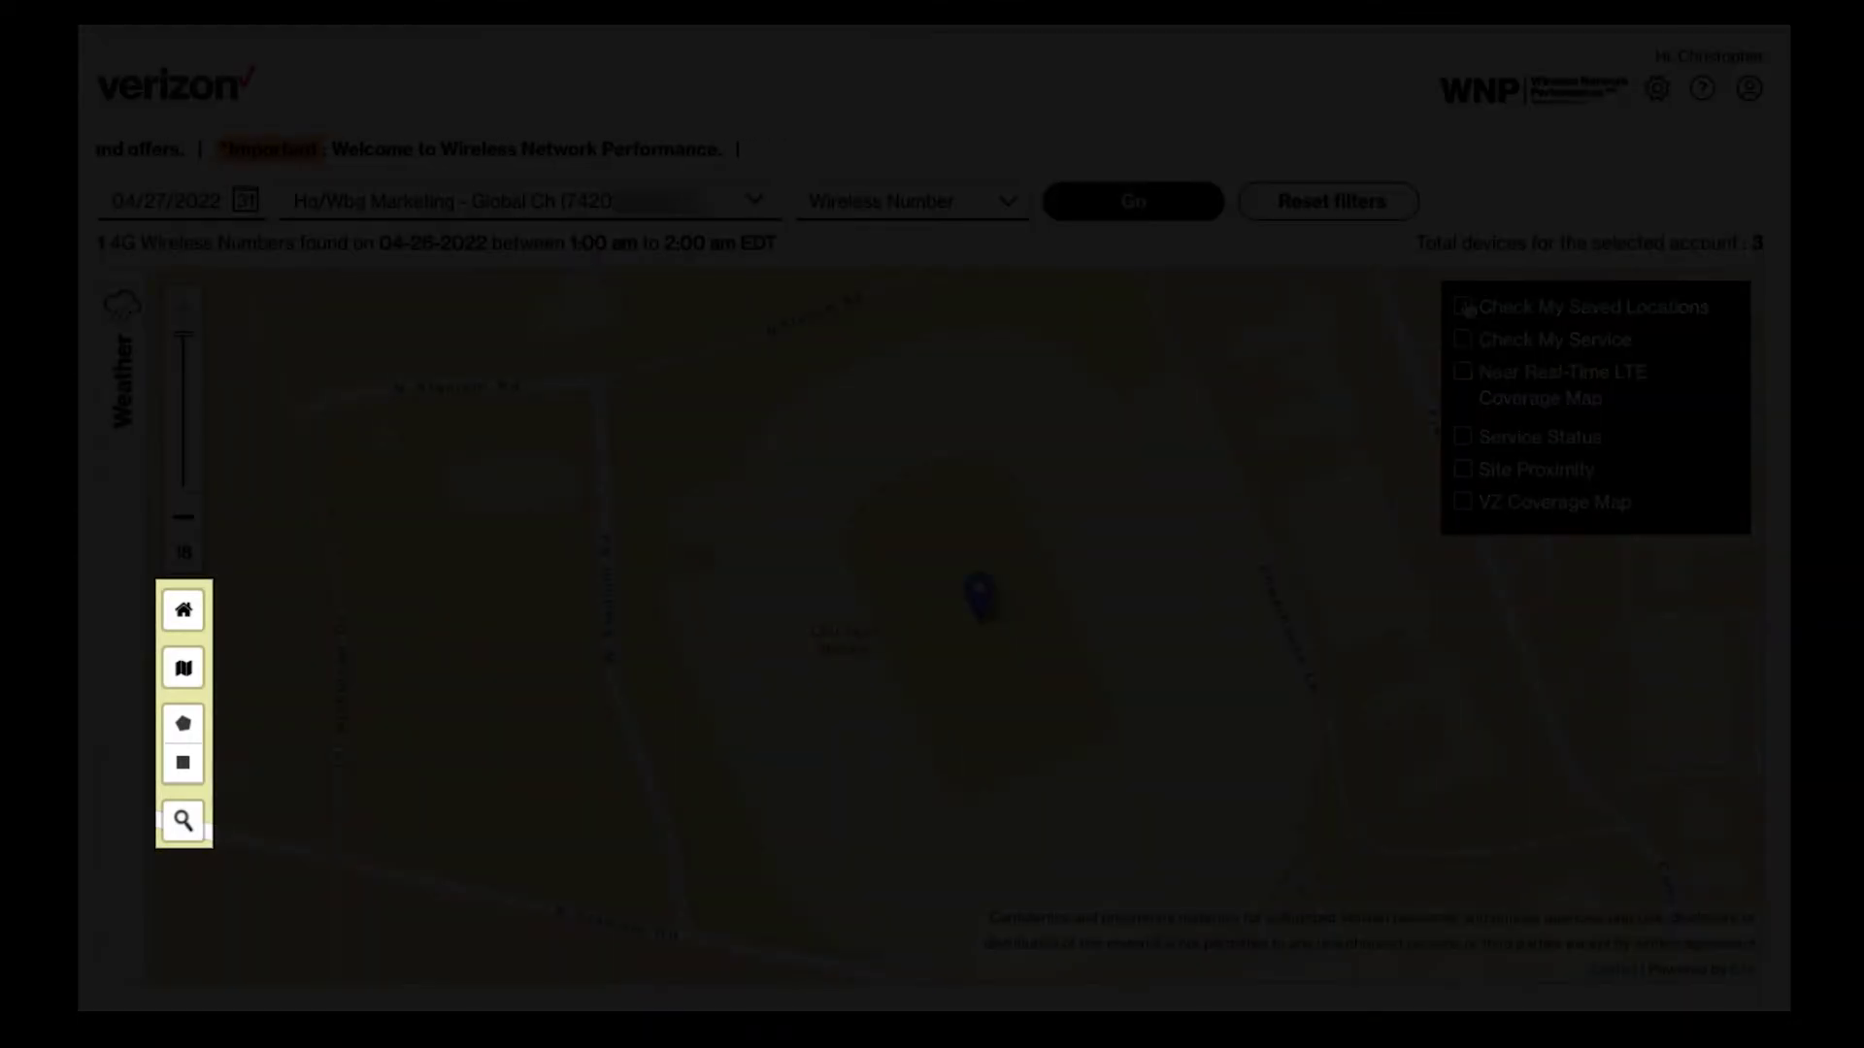
Step: Return to the US view with radar paused, current weather shown and the Conditions legend expanded
{"action": "left_click", "coordinate": [183, 616]}
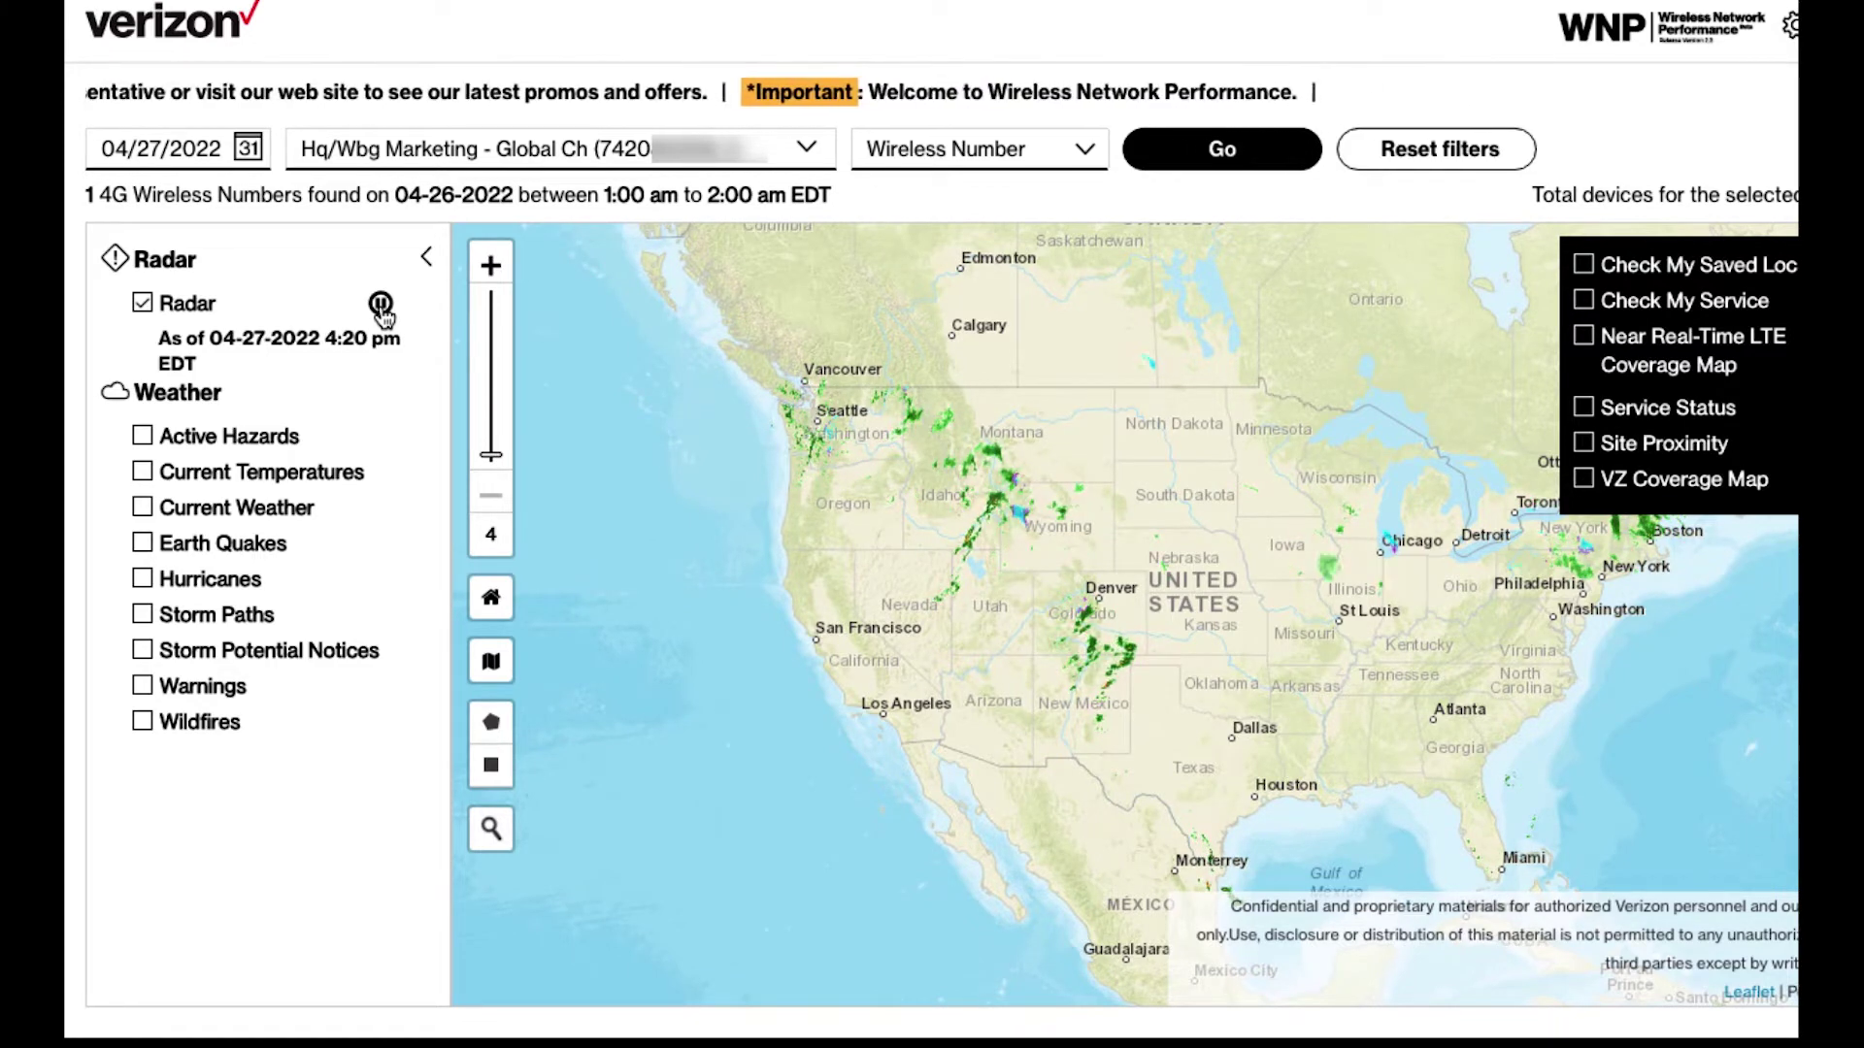
{"action": "left_click", "coordinate": [380, 305]}
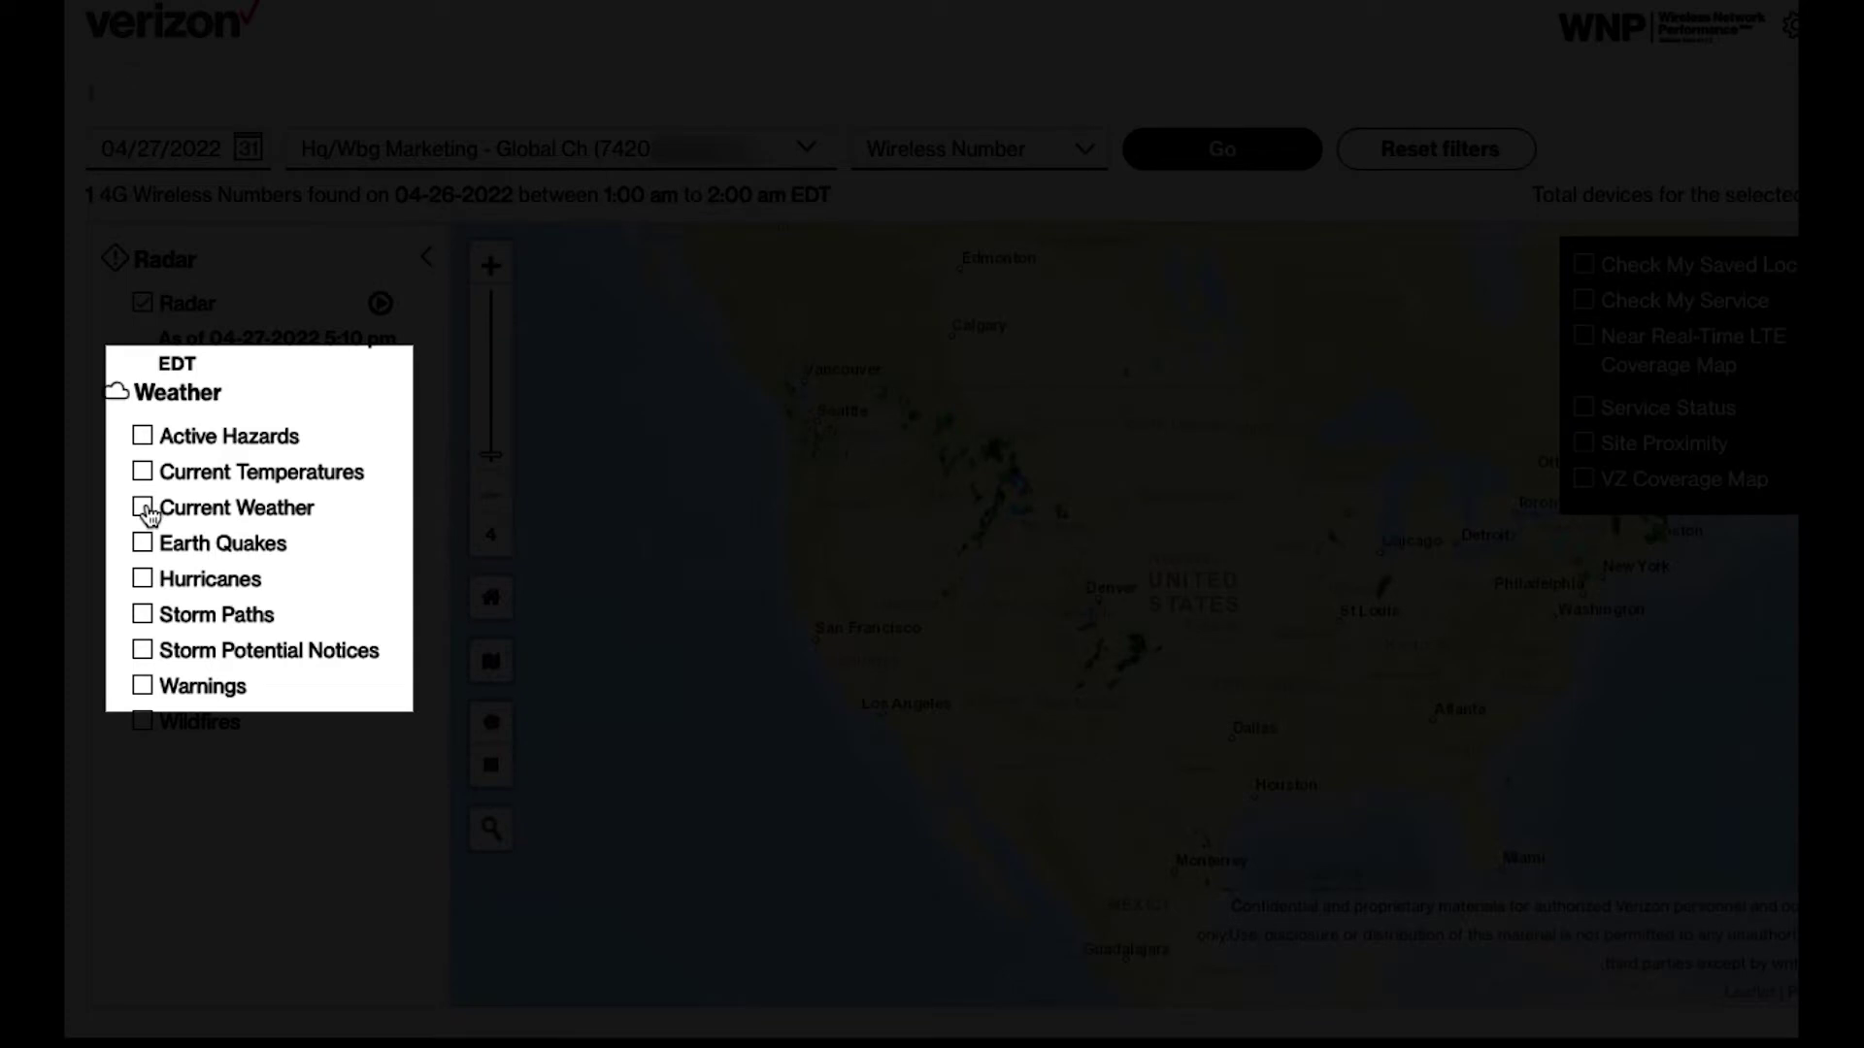
{"action": "left_click", "coordinate": [143, 508]}
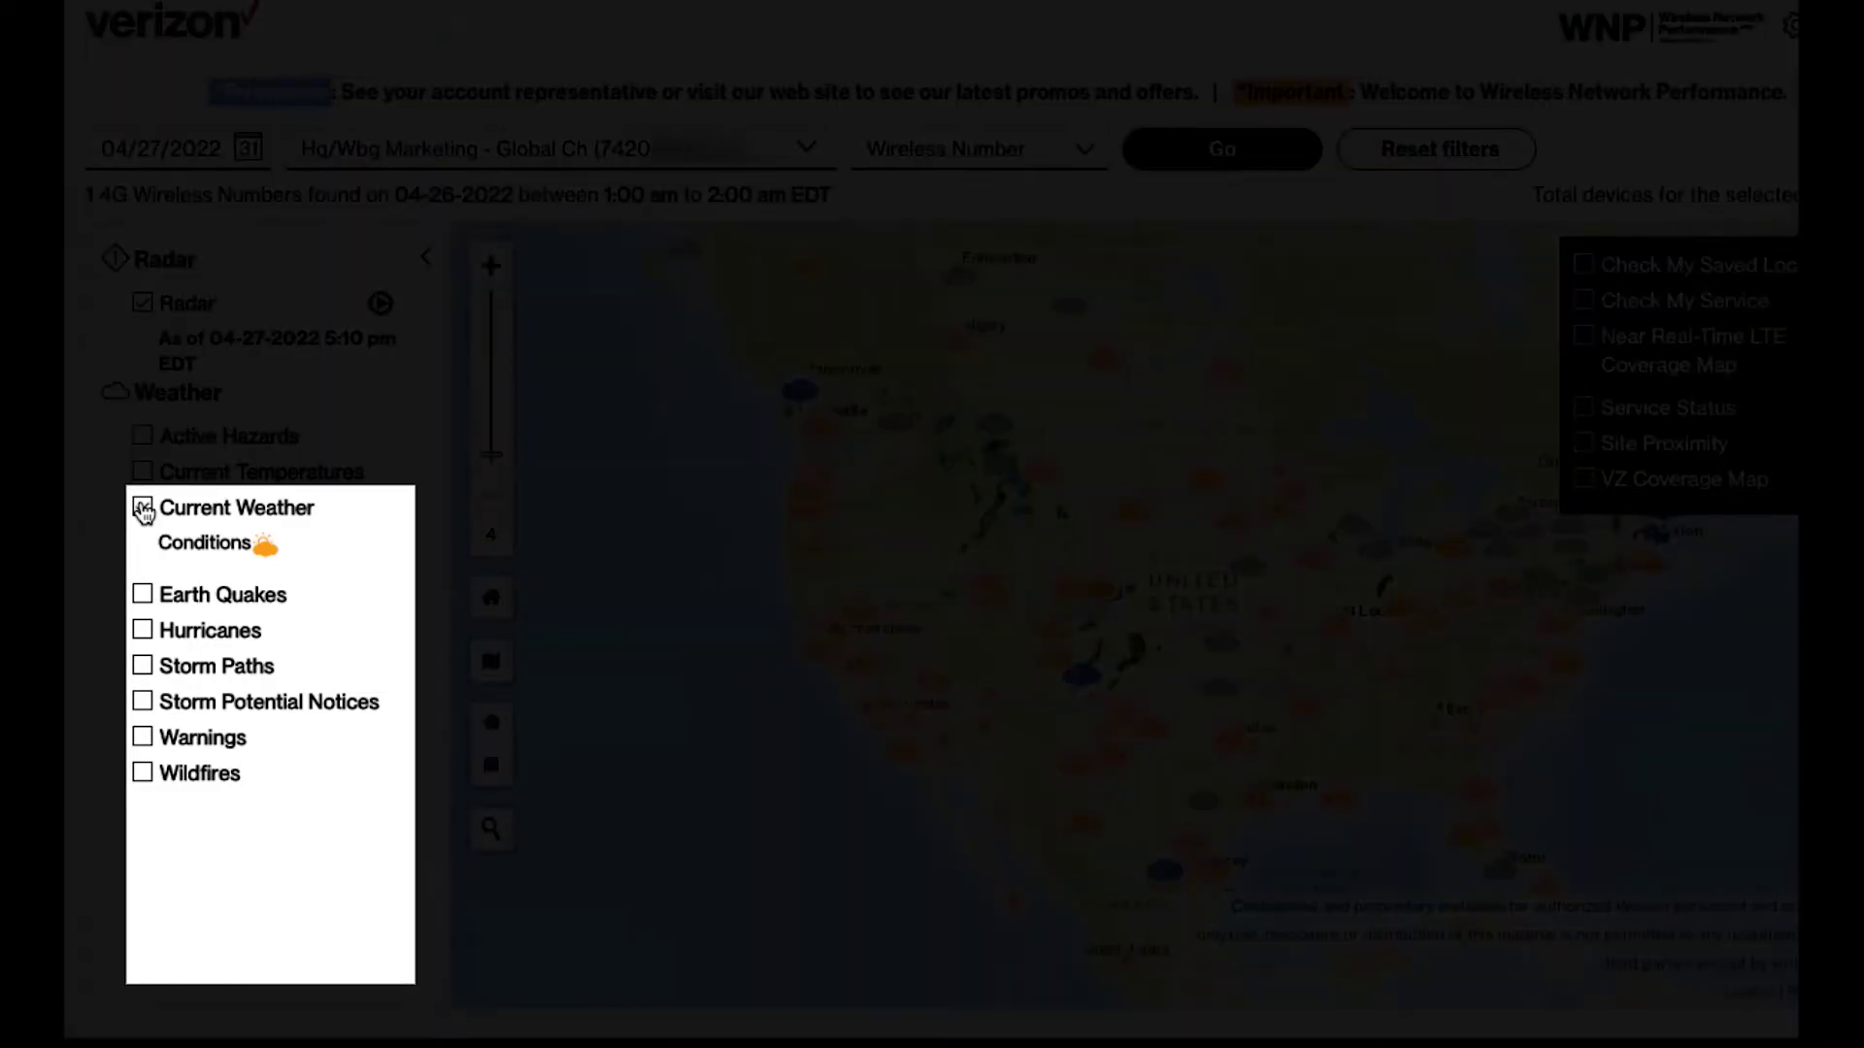
{"action": "left_click", "coordinate": [225, 549]}
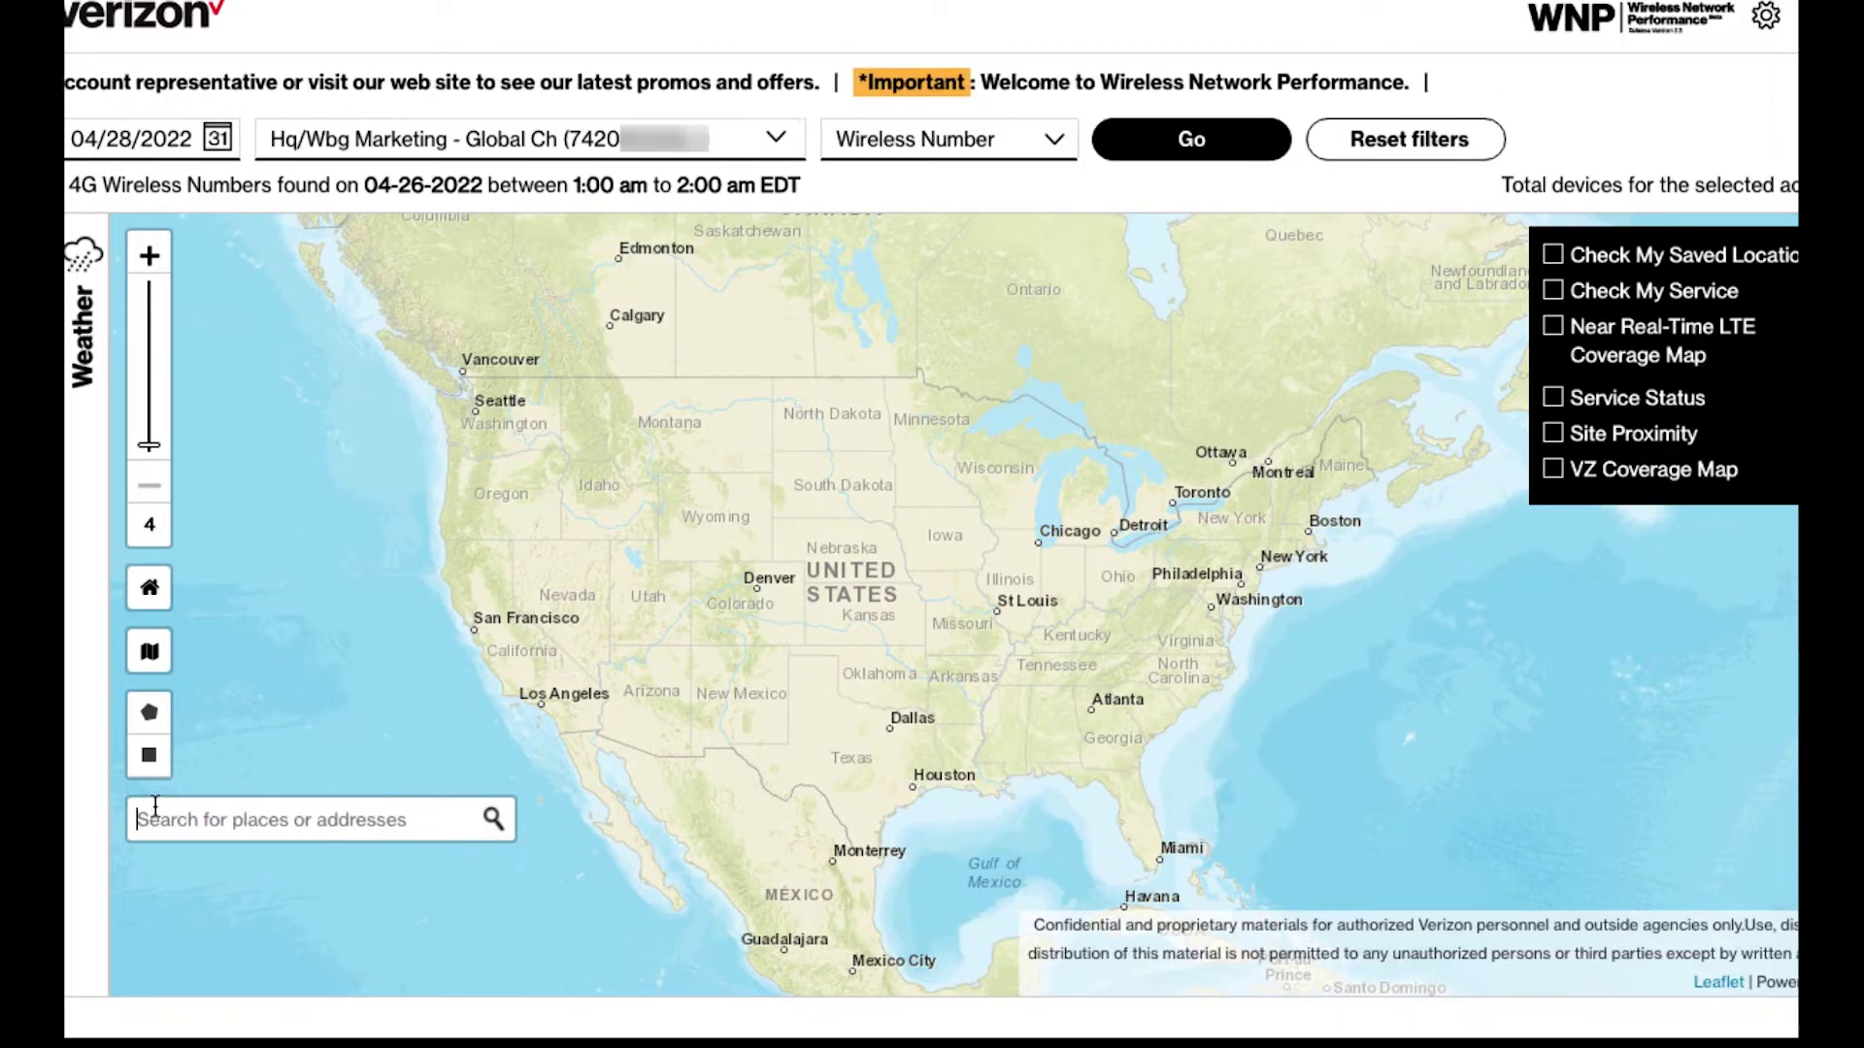
Step: Search 'new orleans superdome' and centre the map on the Mercedes-Benz Superdome, Sugar Bowl Dr
{"action": "type", "text": "new orleans superdome"}
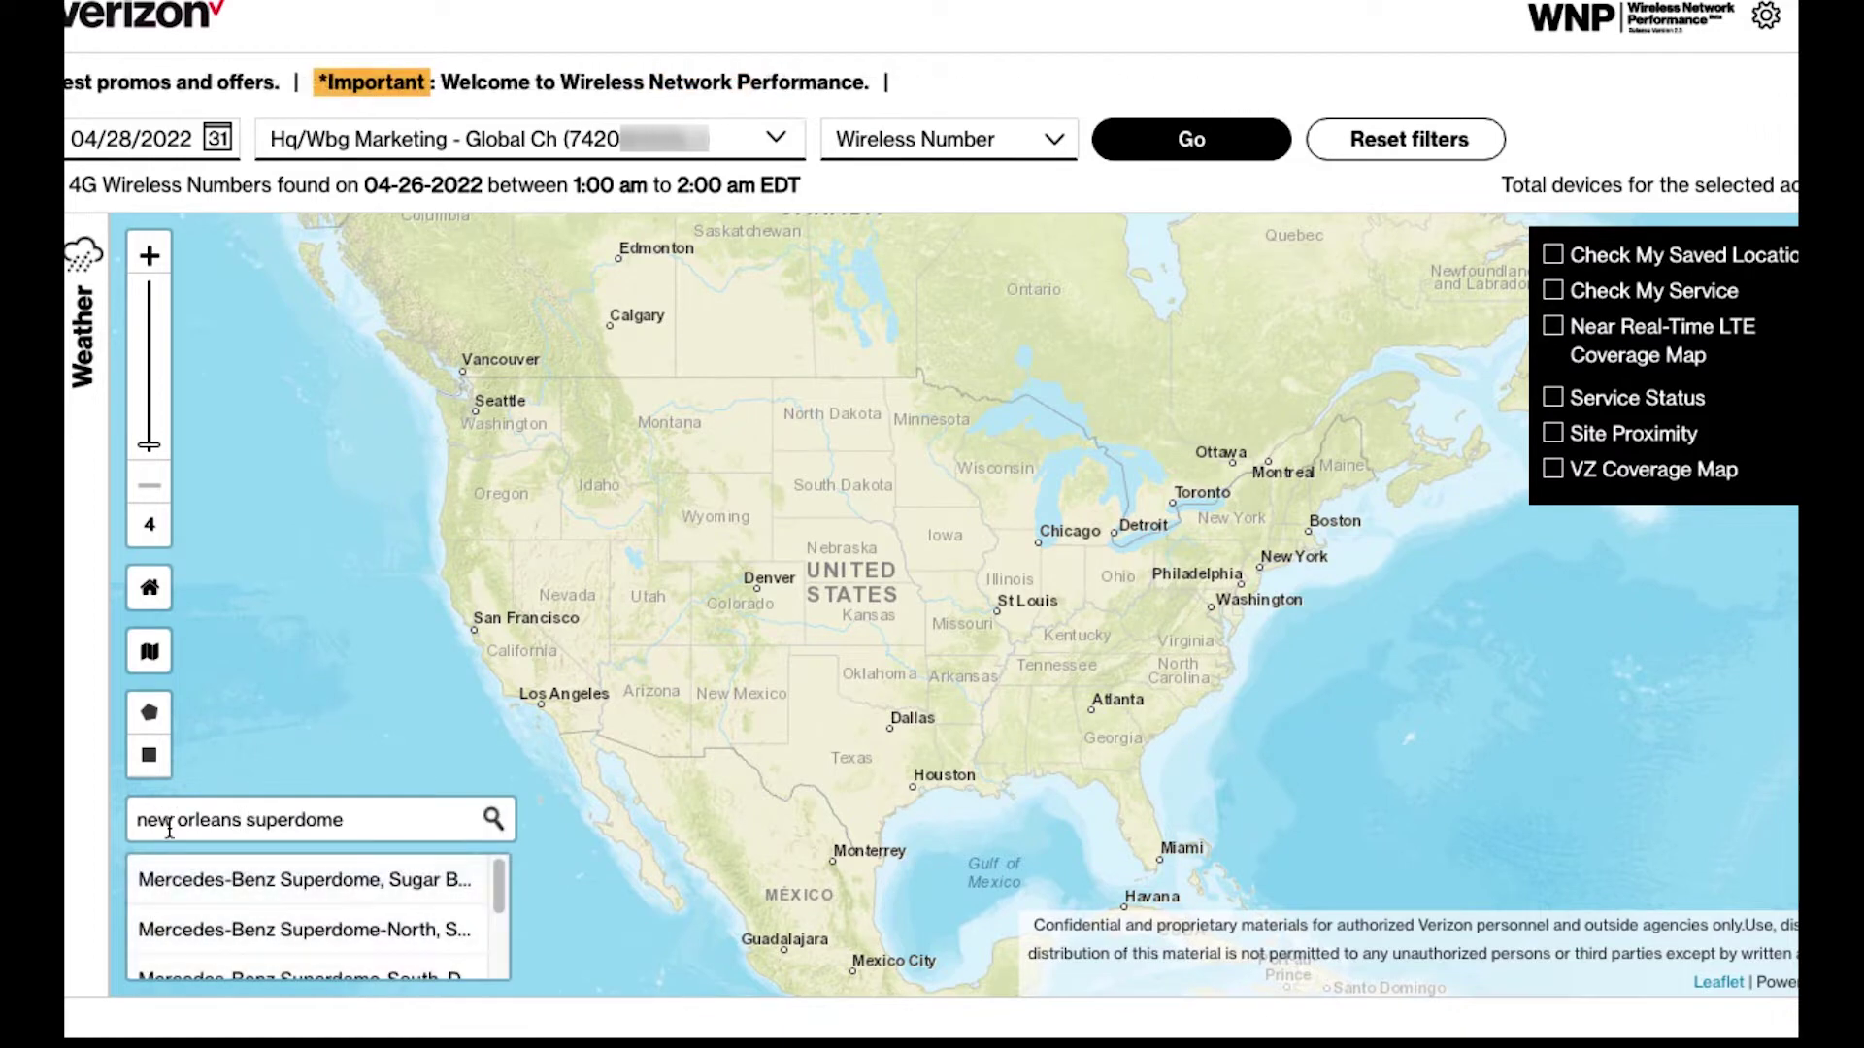
{"action": "left_click", "coordinate": [192, 880]}
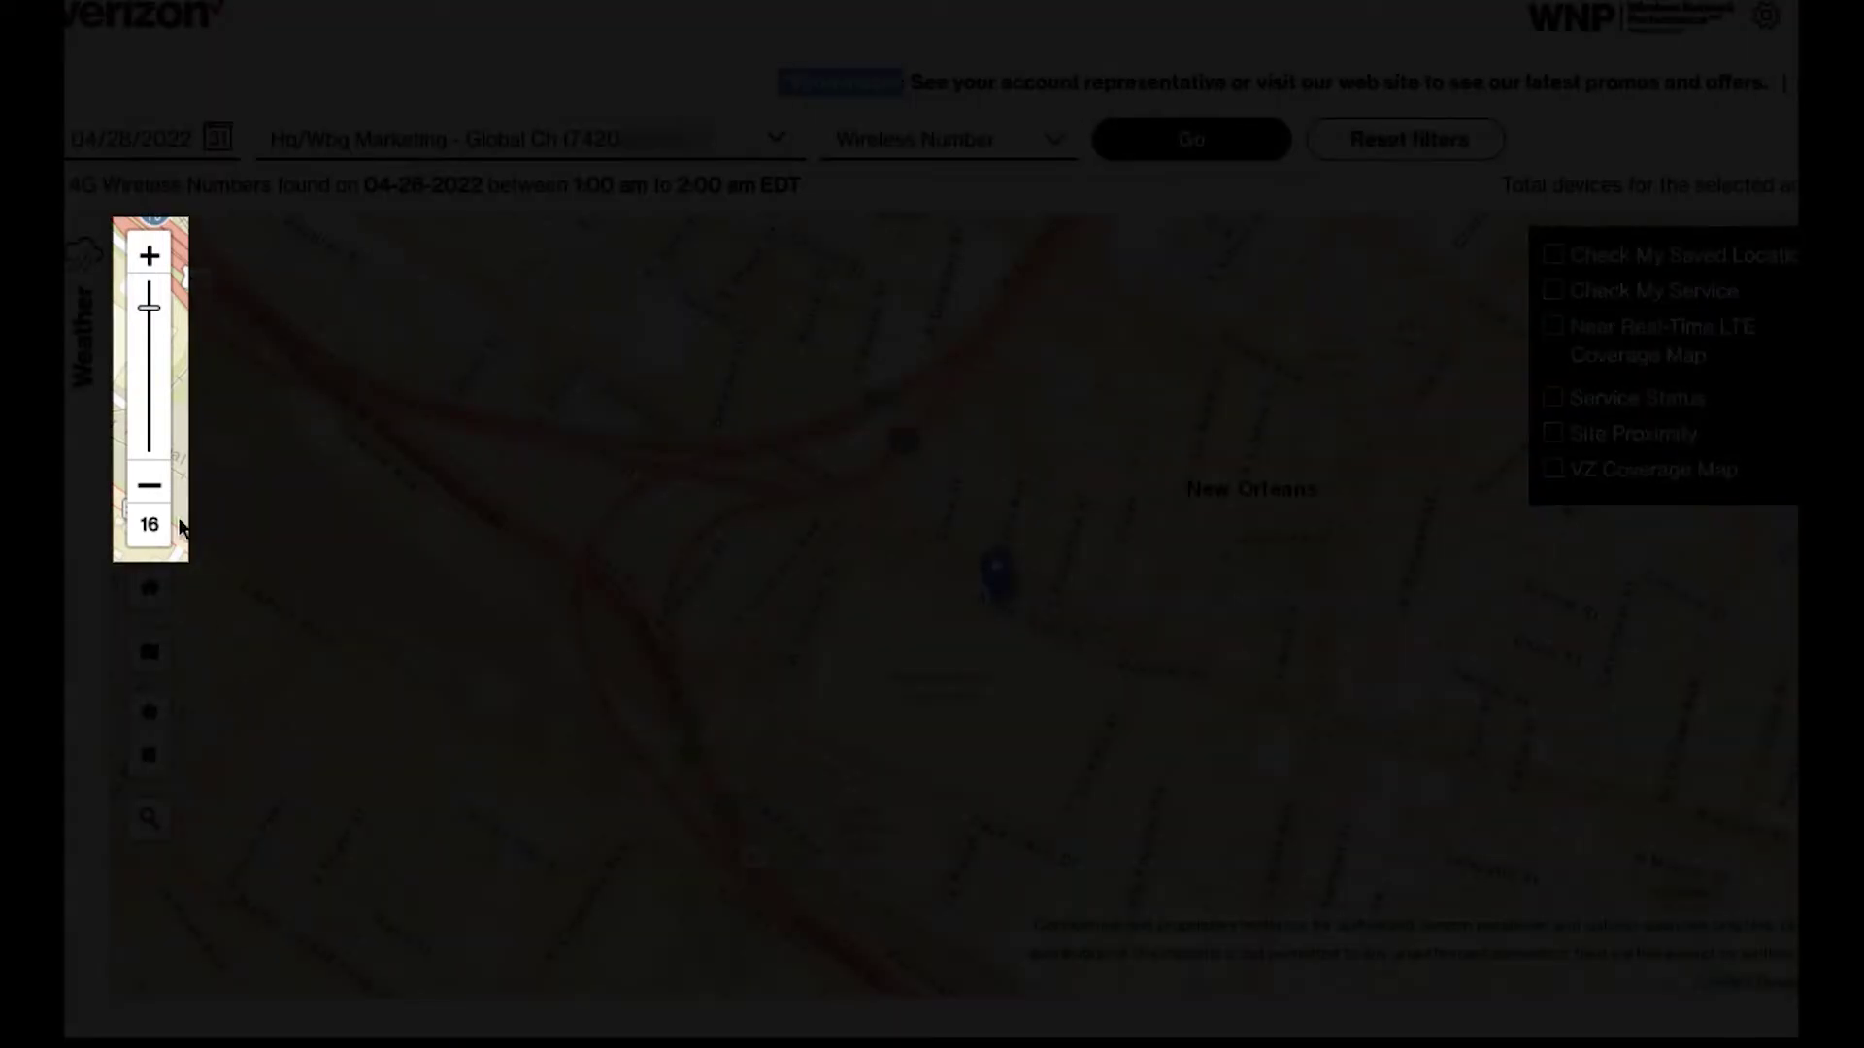
Step: Show the Near Real-Time LTE Coverage Map, zoomed out to level 9 around New Orleans
{"action": "left_click", "coordinate": [151, 489]}
{"action": "left_click", "coordinate": [151, 488]}
{"action": "left_click", "coordinate": [152, 488]}
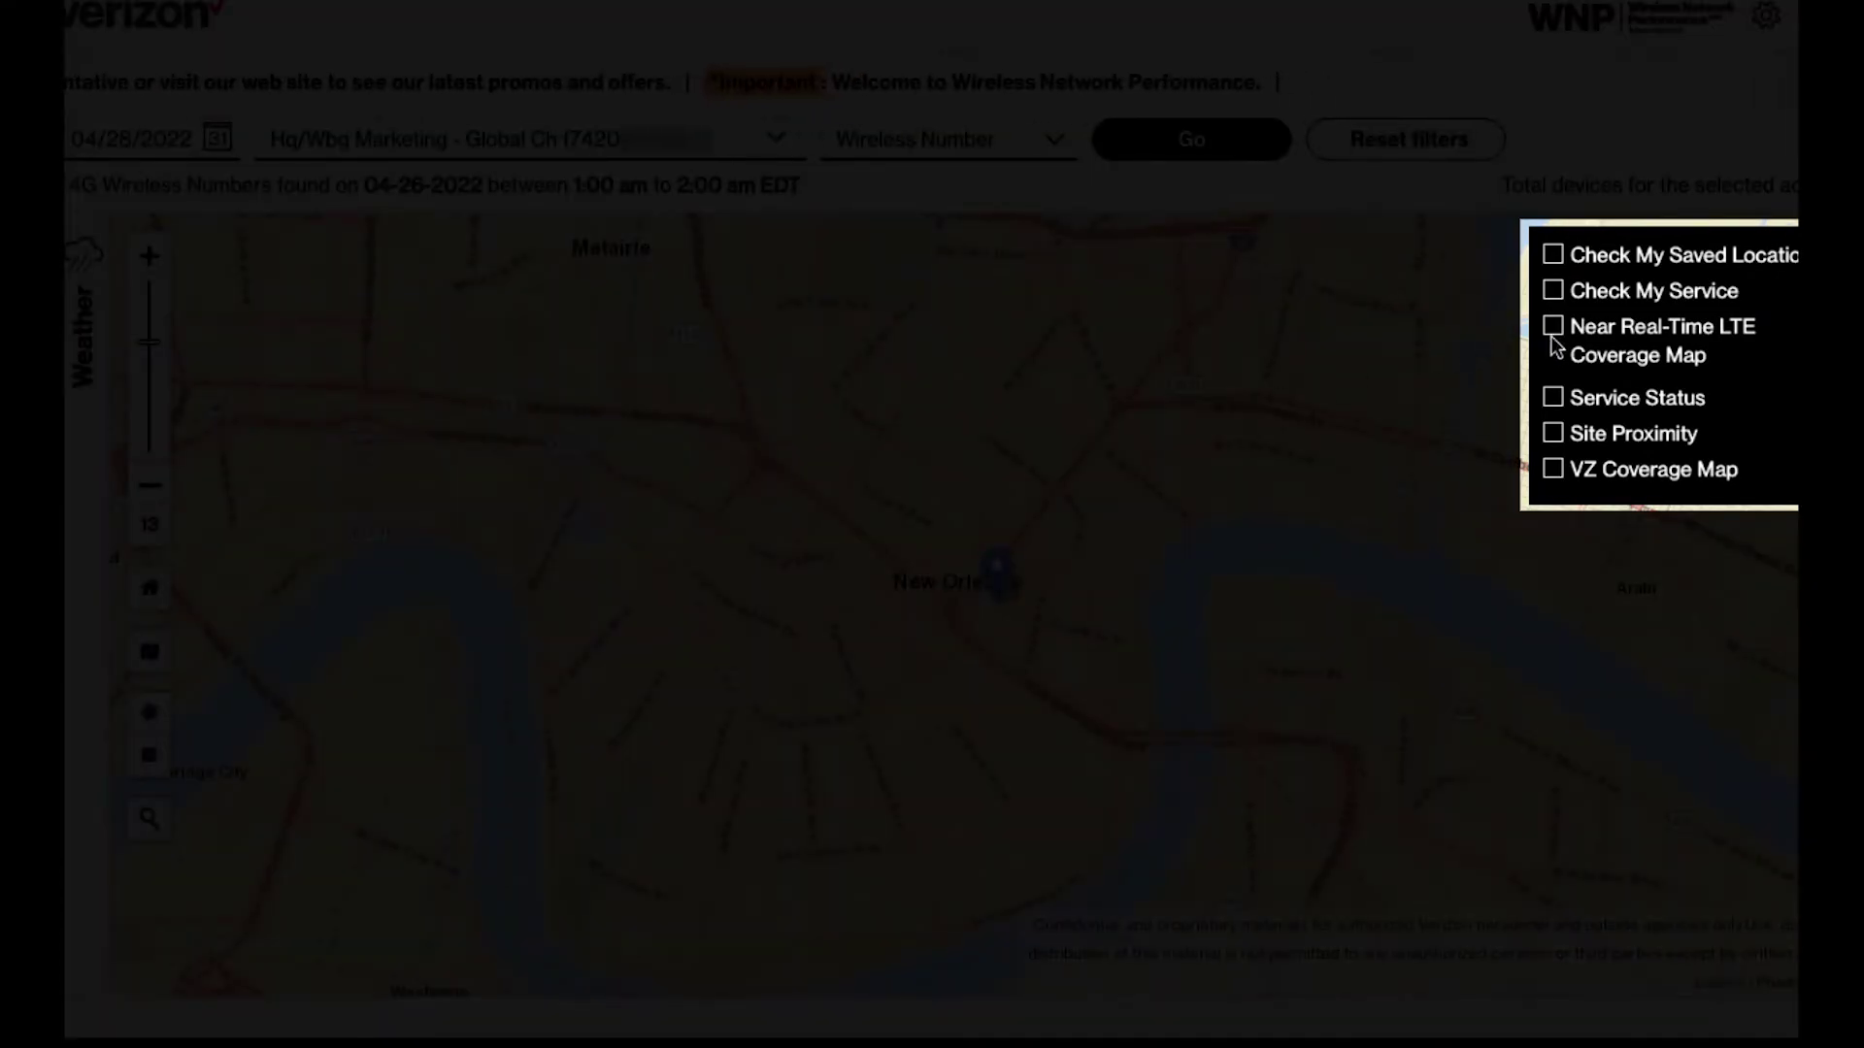
{"action": "left_click", "coordinate": [1556, 332]}
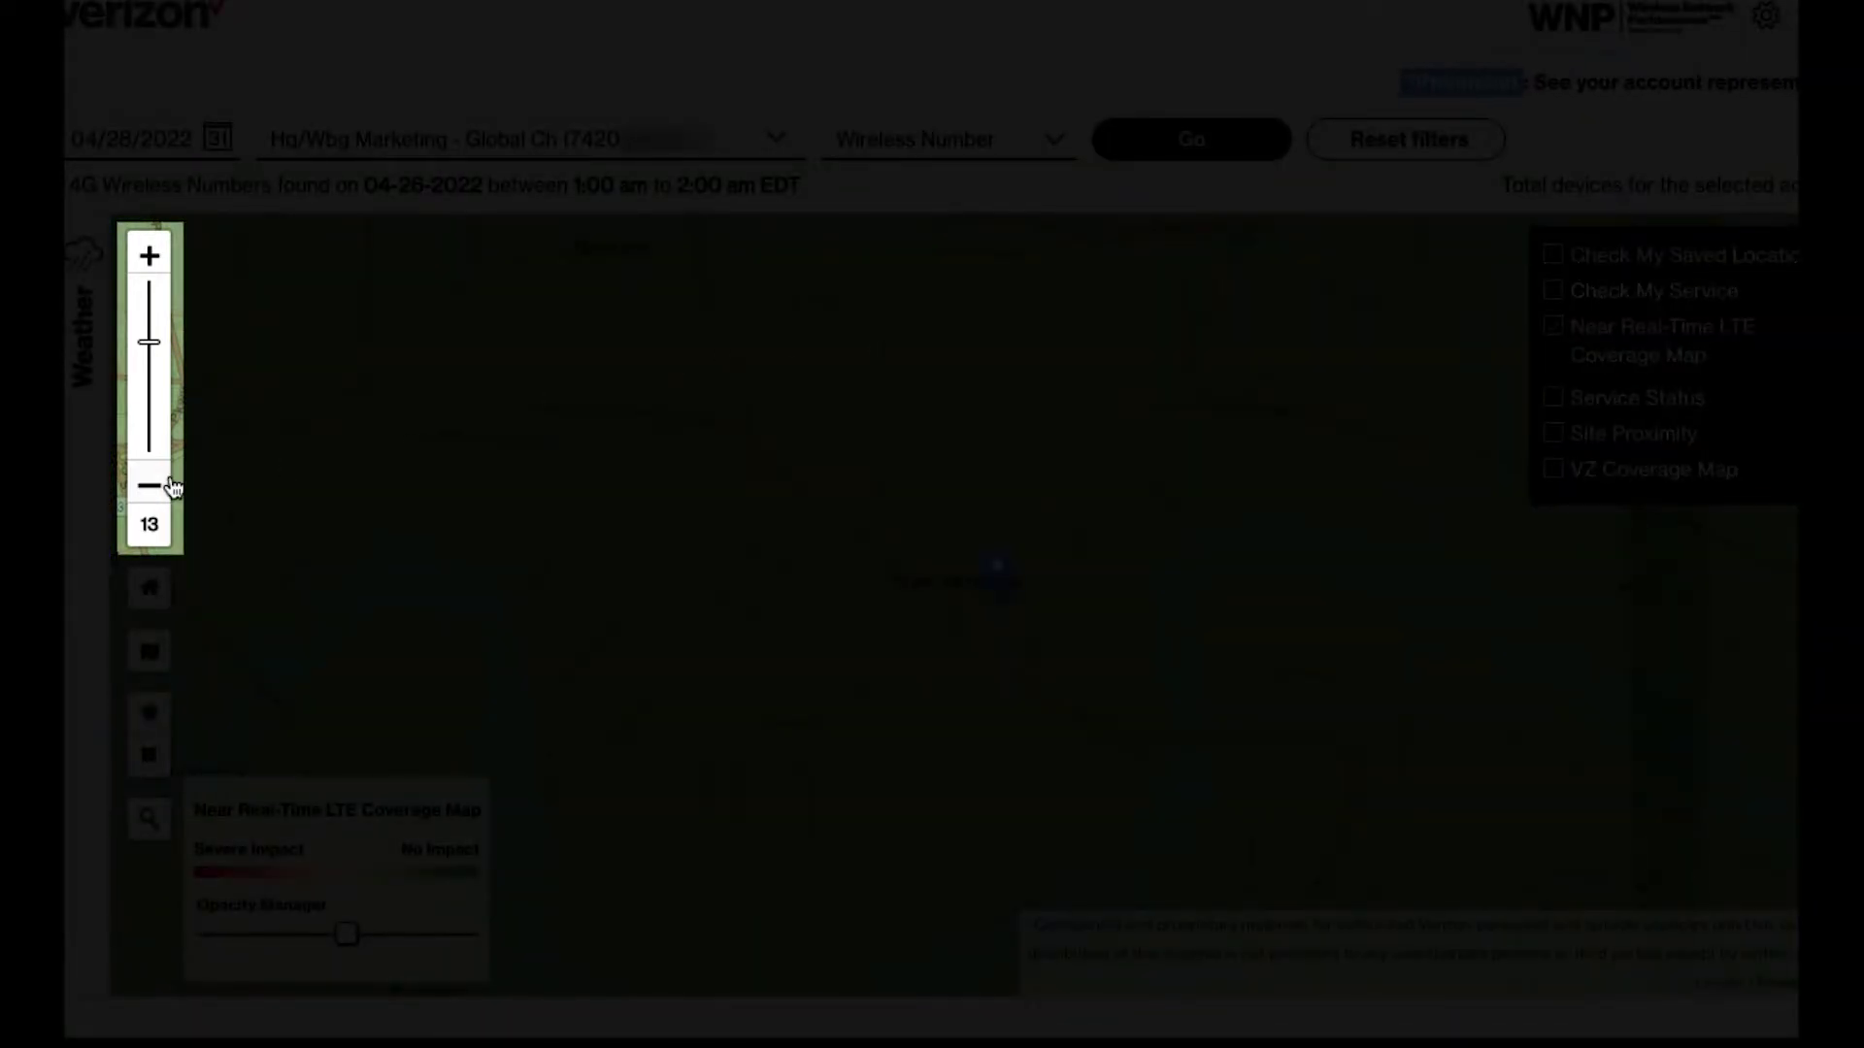
{"action": "left_click", "coordinate": [147, 485]}
{"action": "left_click", "coordinate": [146, 486]}
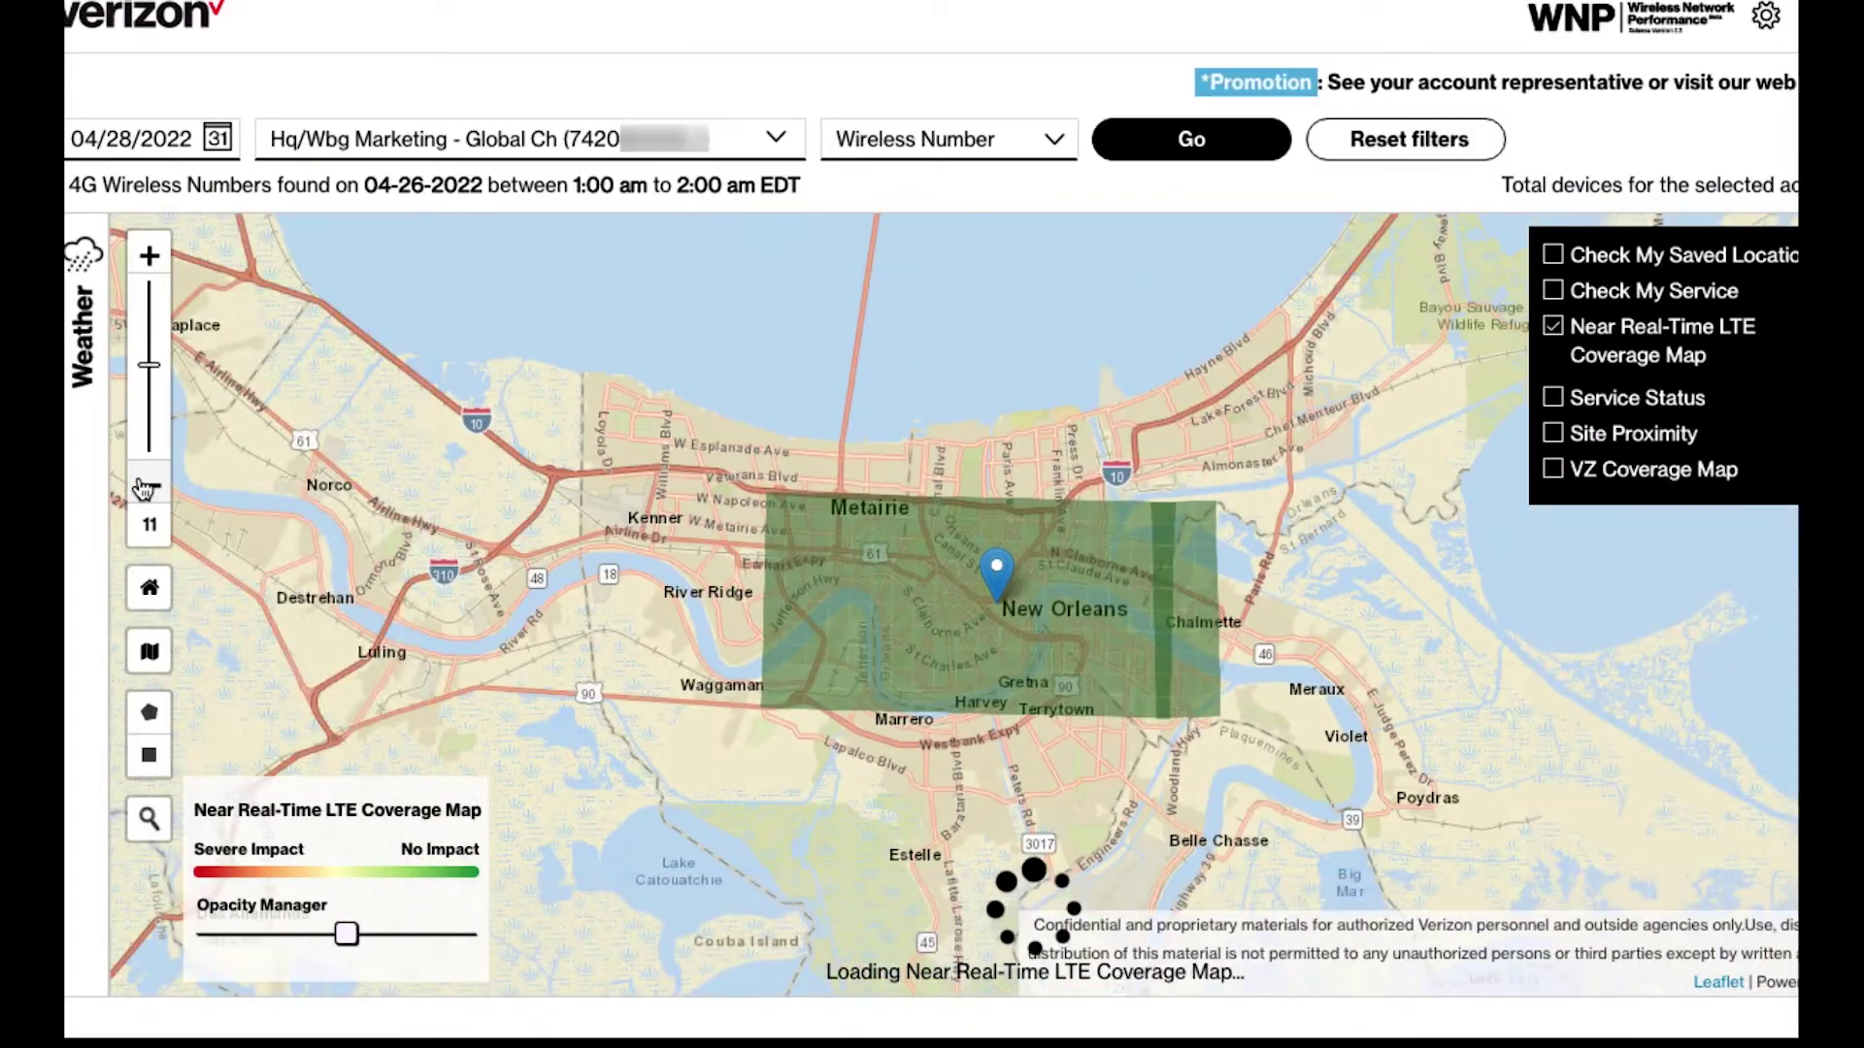
{"action": "left_click", "coordinate": [146, 487]}
{"action": "left_click", "coordinate": [145, 486]}
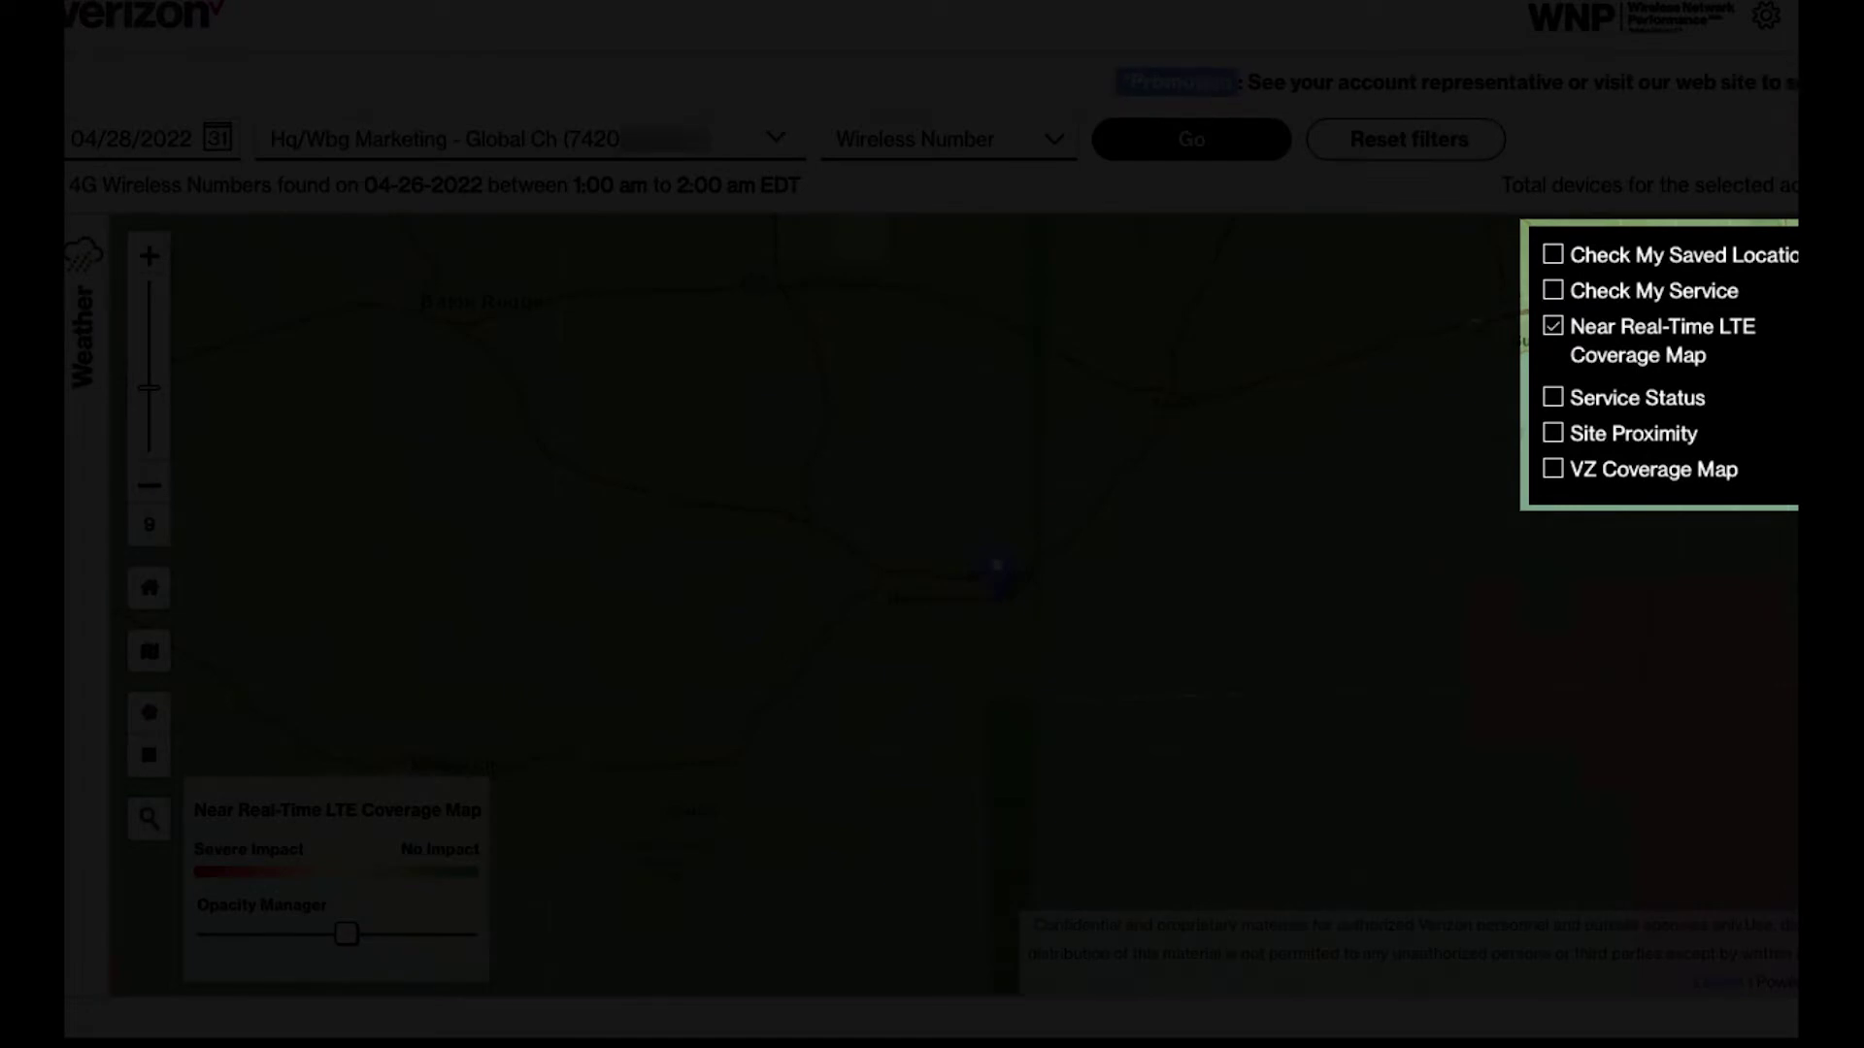
Step: Turn off LTE coverage and turn on Service Status and Site Proximity
{"action": "left_click", "coordinate": [1553, 328]}
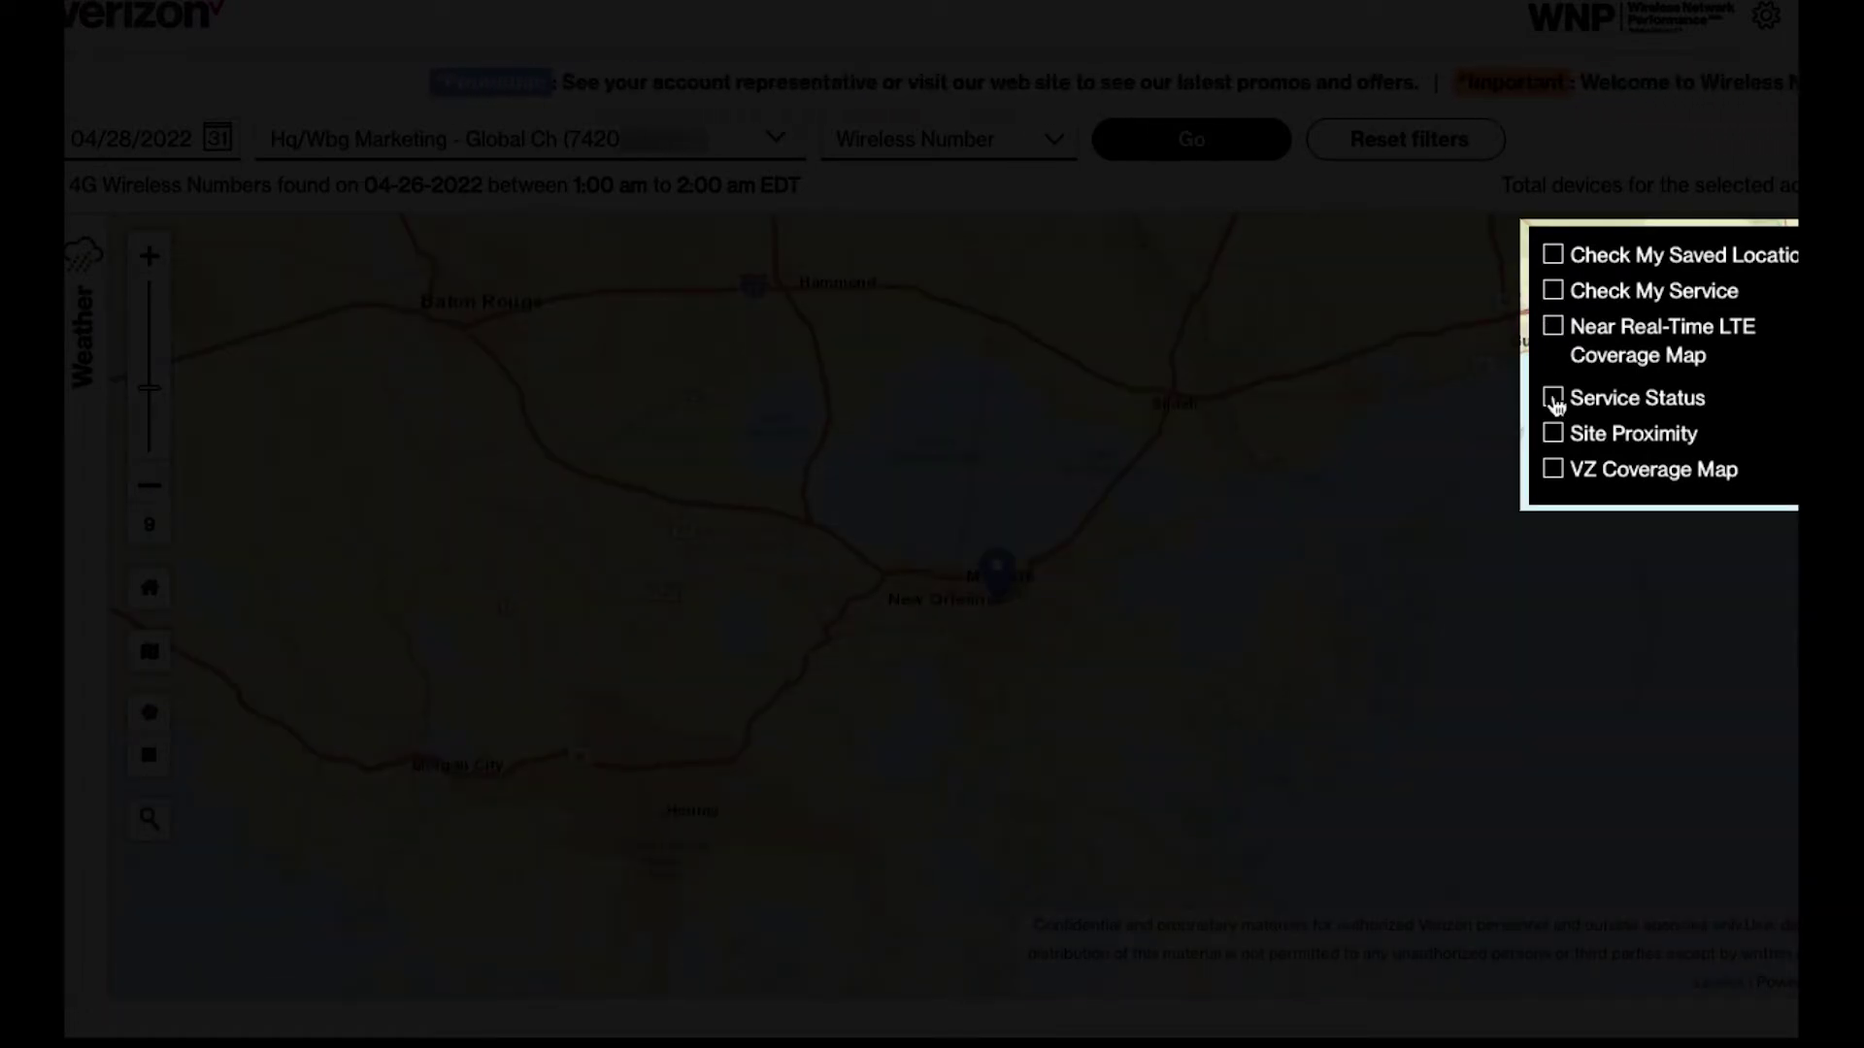
{"action": "left_click", "coordinate": [1554, 400]}
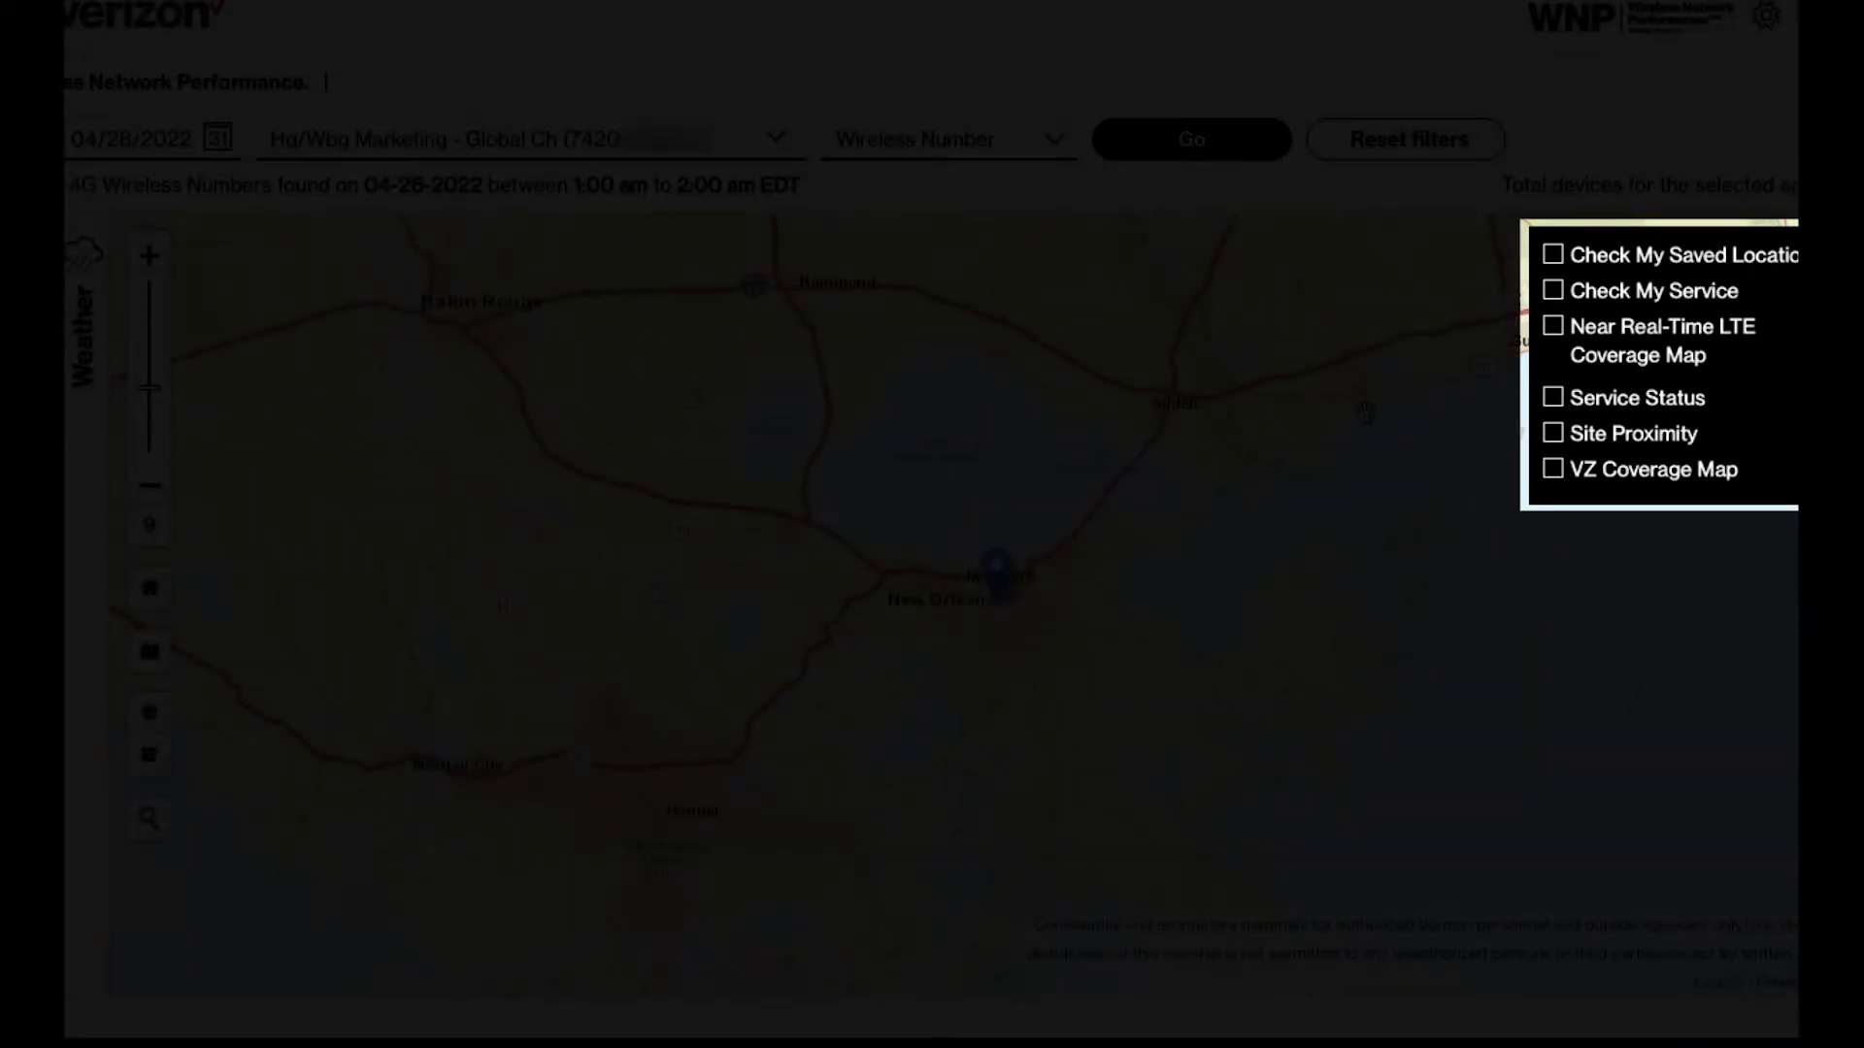
{"action": "left_click", "coordinate": [1552, 435]}
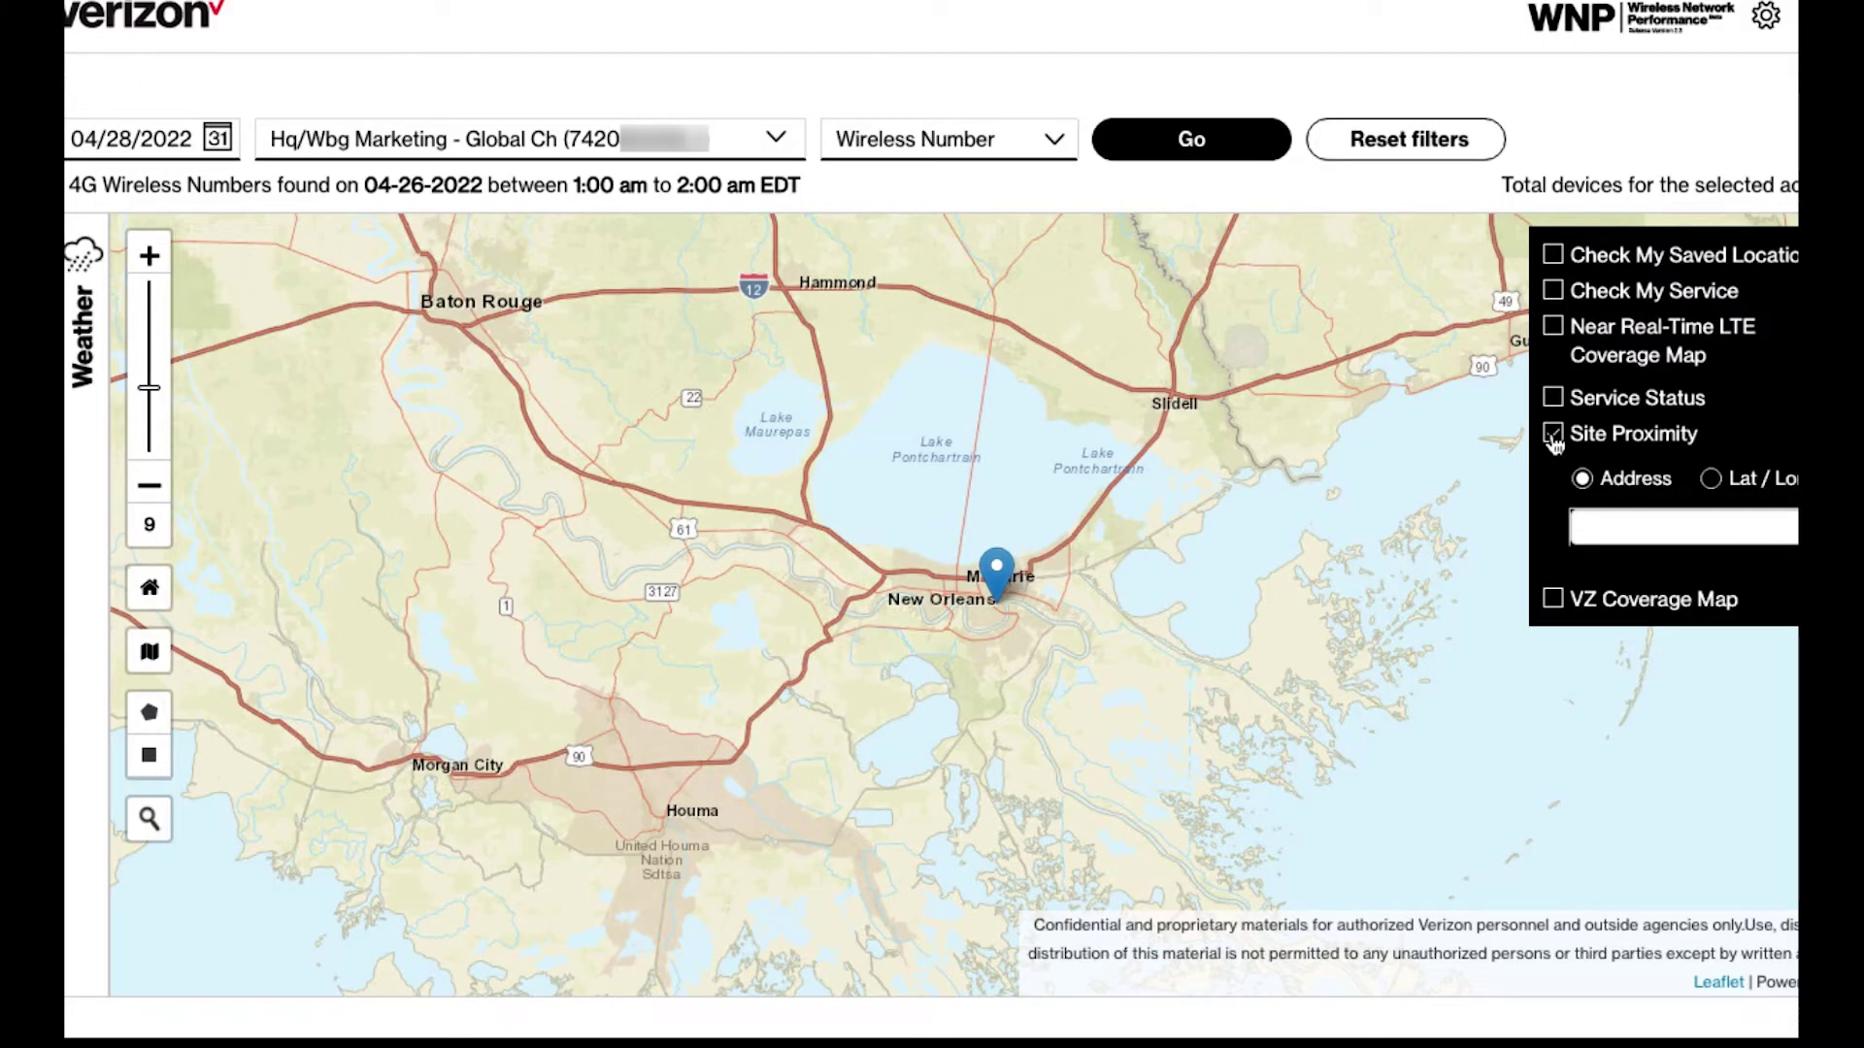
Step: View the site proximity table for 1500 Sugar Bowl Dr, then turn Site Proximity off
{"action": "left_click", "coordinate": [1605, 527]}
{"action": "type", "text": "1500 Sugar Bowl Dr, New Orleans, LA 70112"}
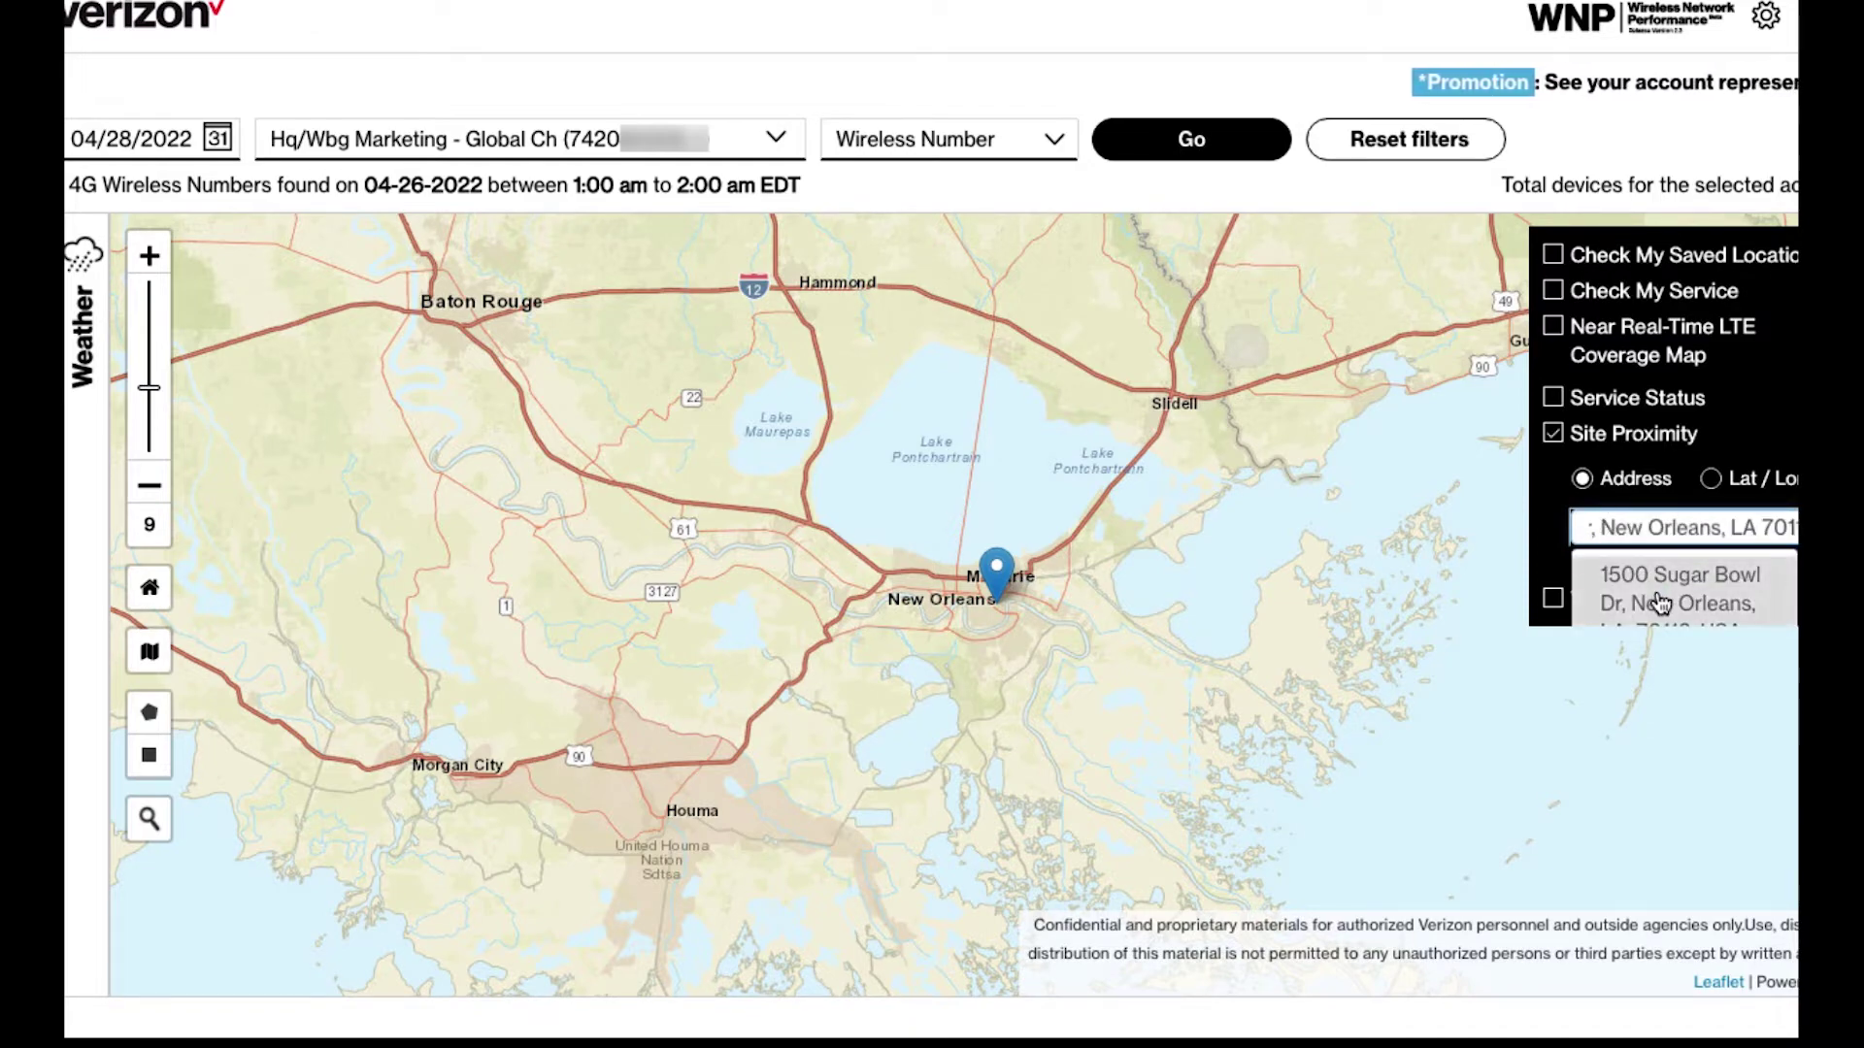
{"action": "left_click", "coordinate": [1661, 604]}
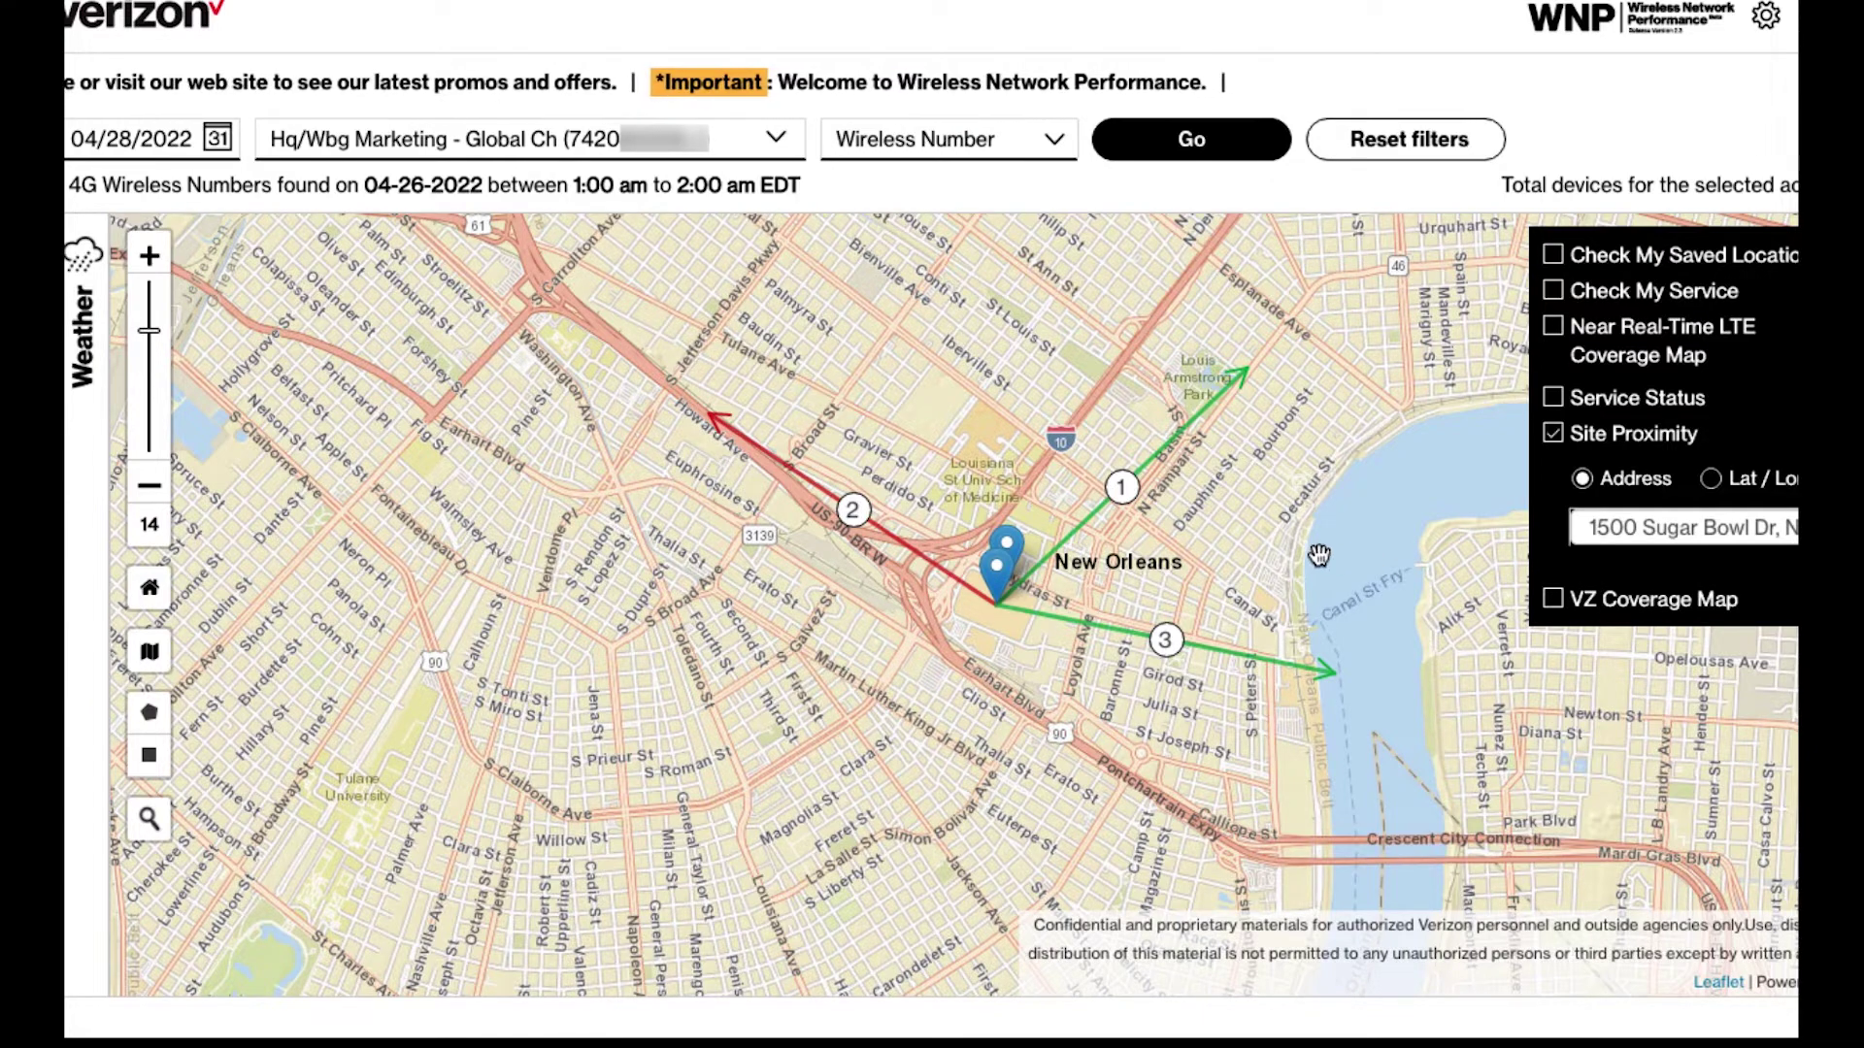
{"action": "left_click", "coordinate": [996, 571]}
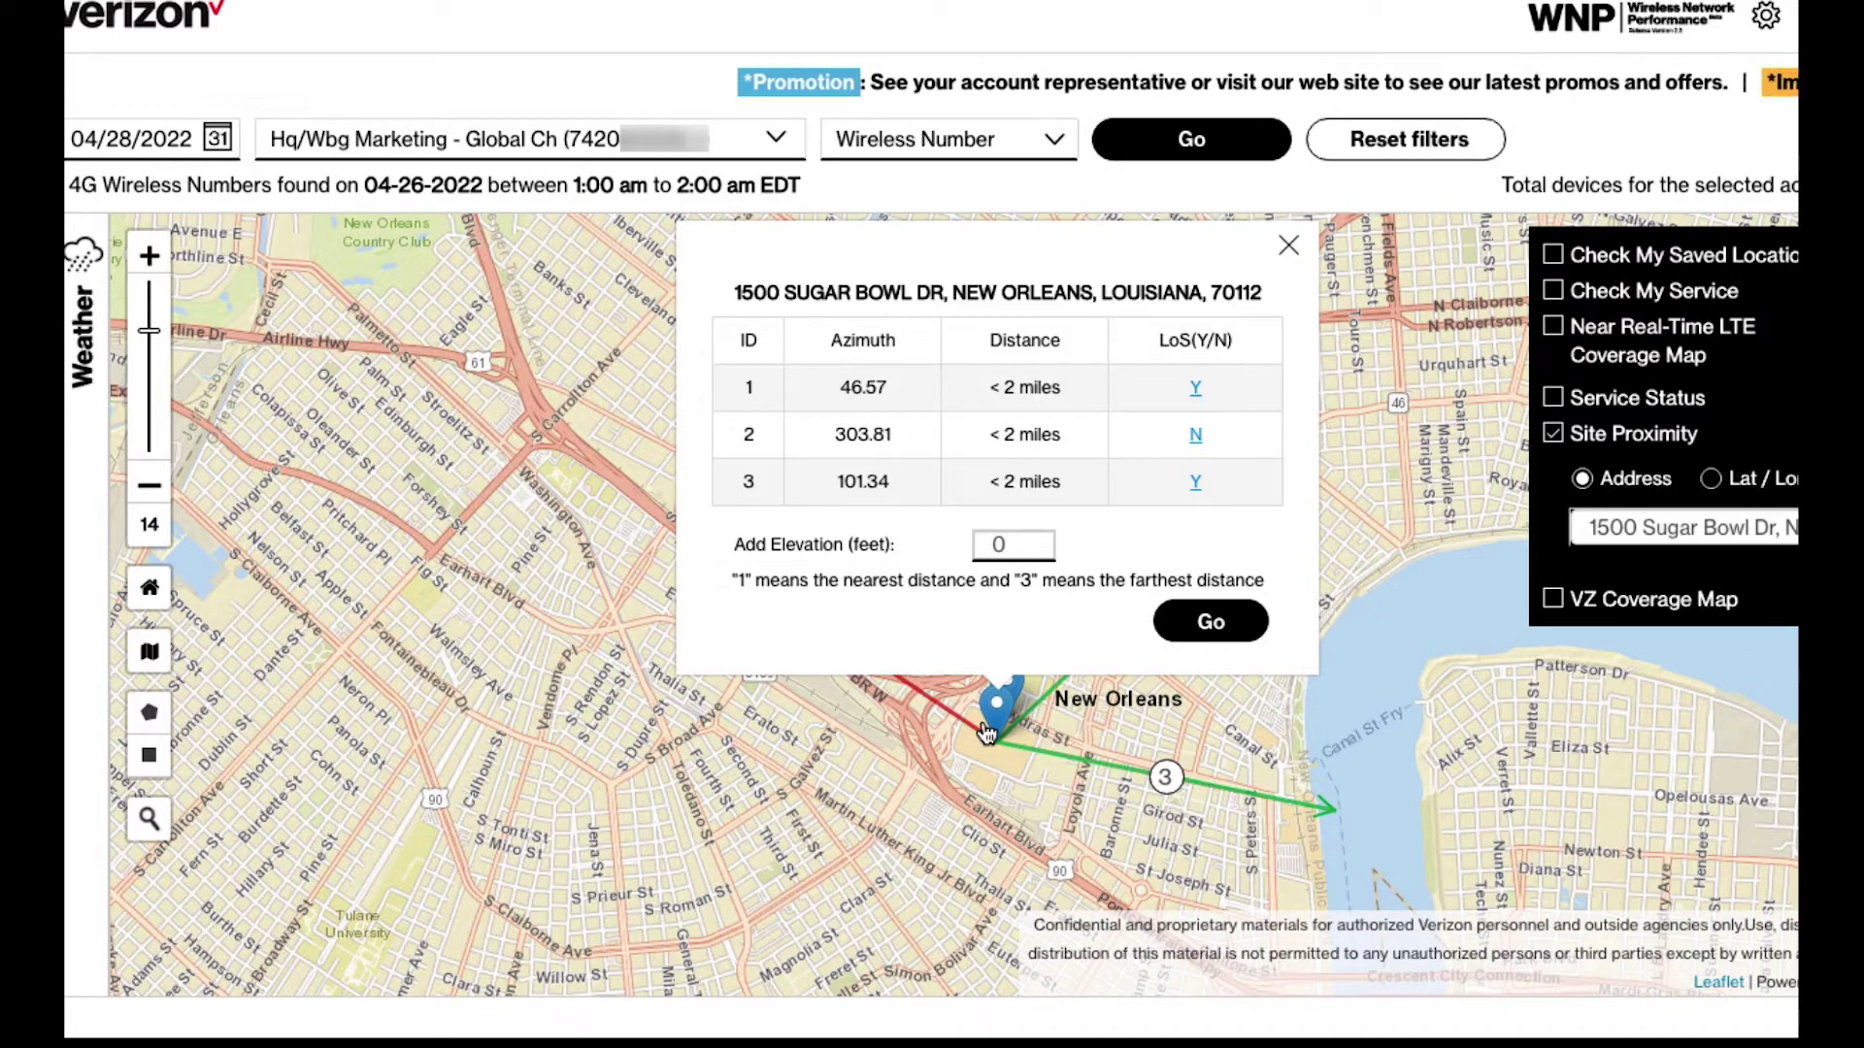
{"action": "left_click", "coordinate": [1553, 433]}
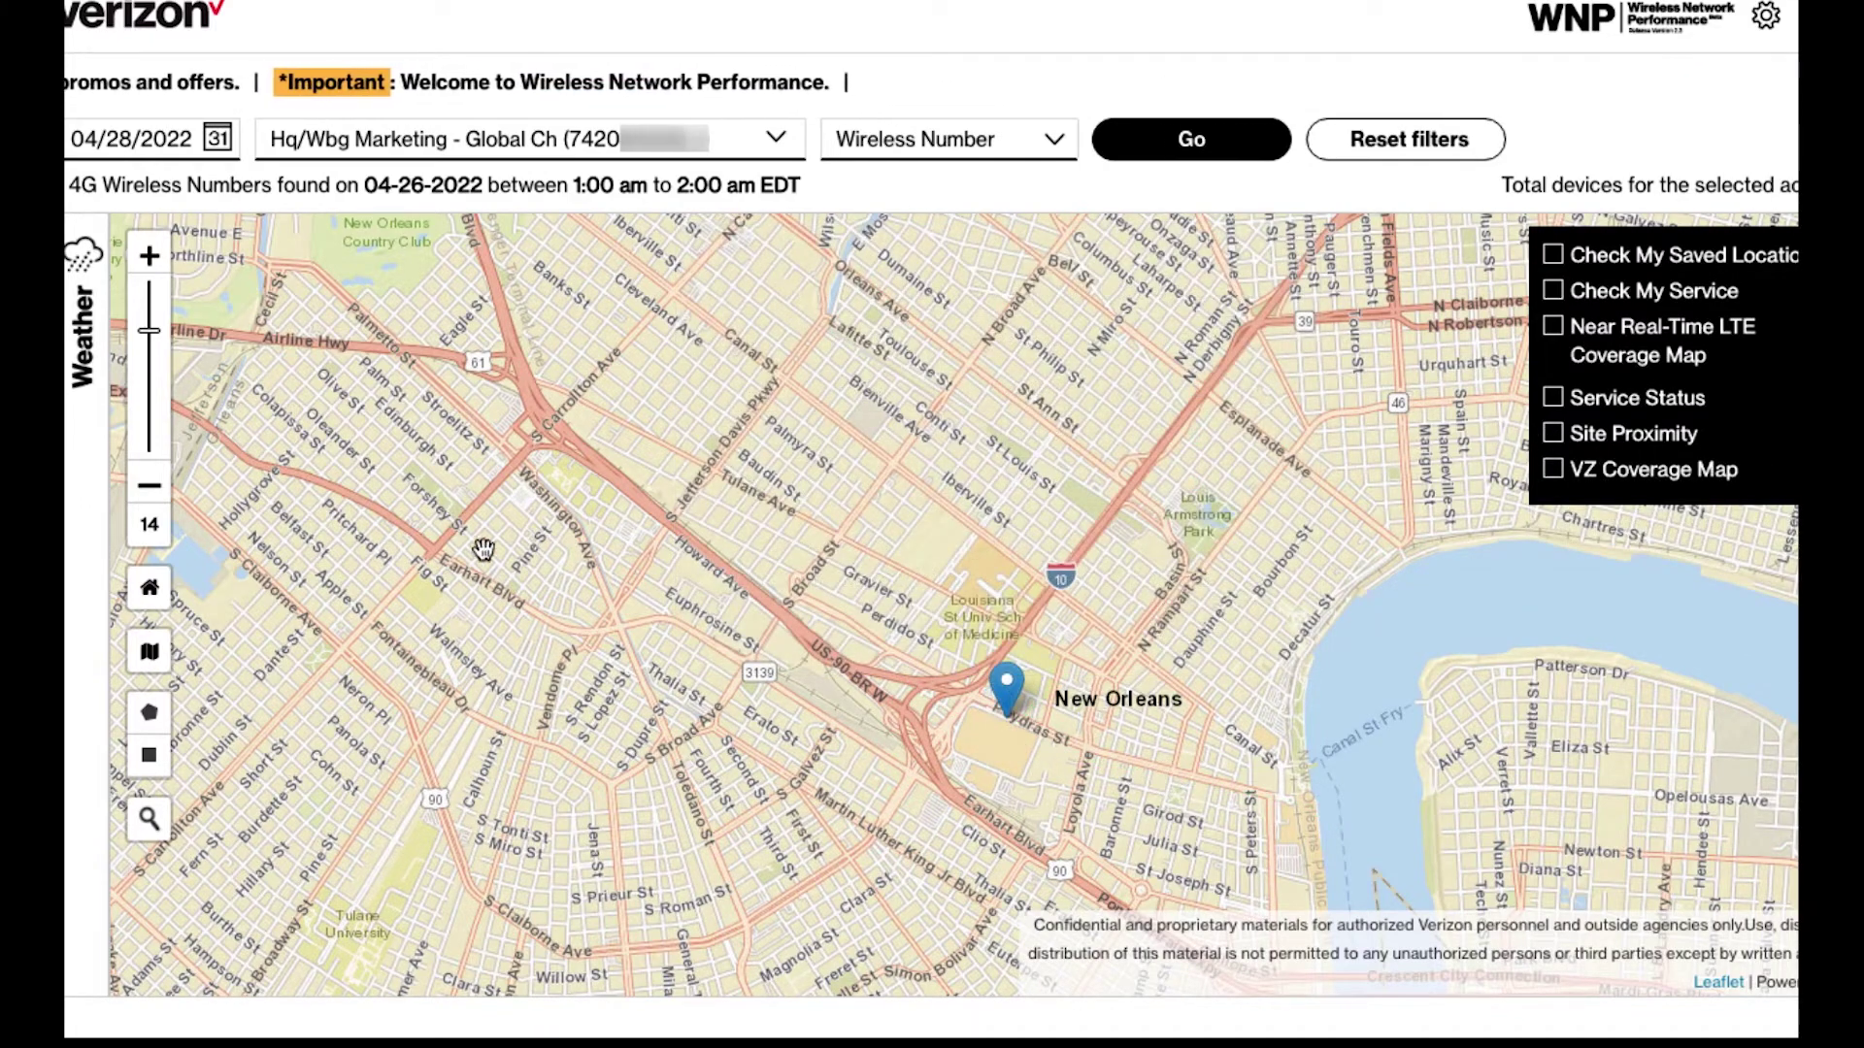
Step: Reset the map and inspect the Overall Device Experience Score trend from 28 Mar to 27 Apr
{"action": "left_click", "coordinate": [149, 589]}
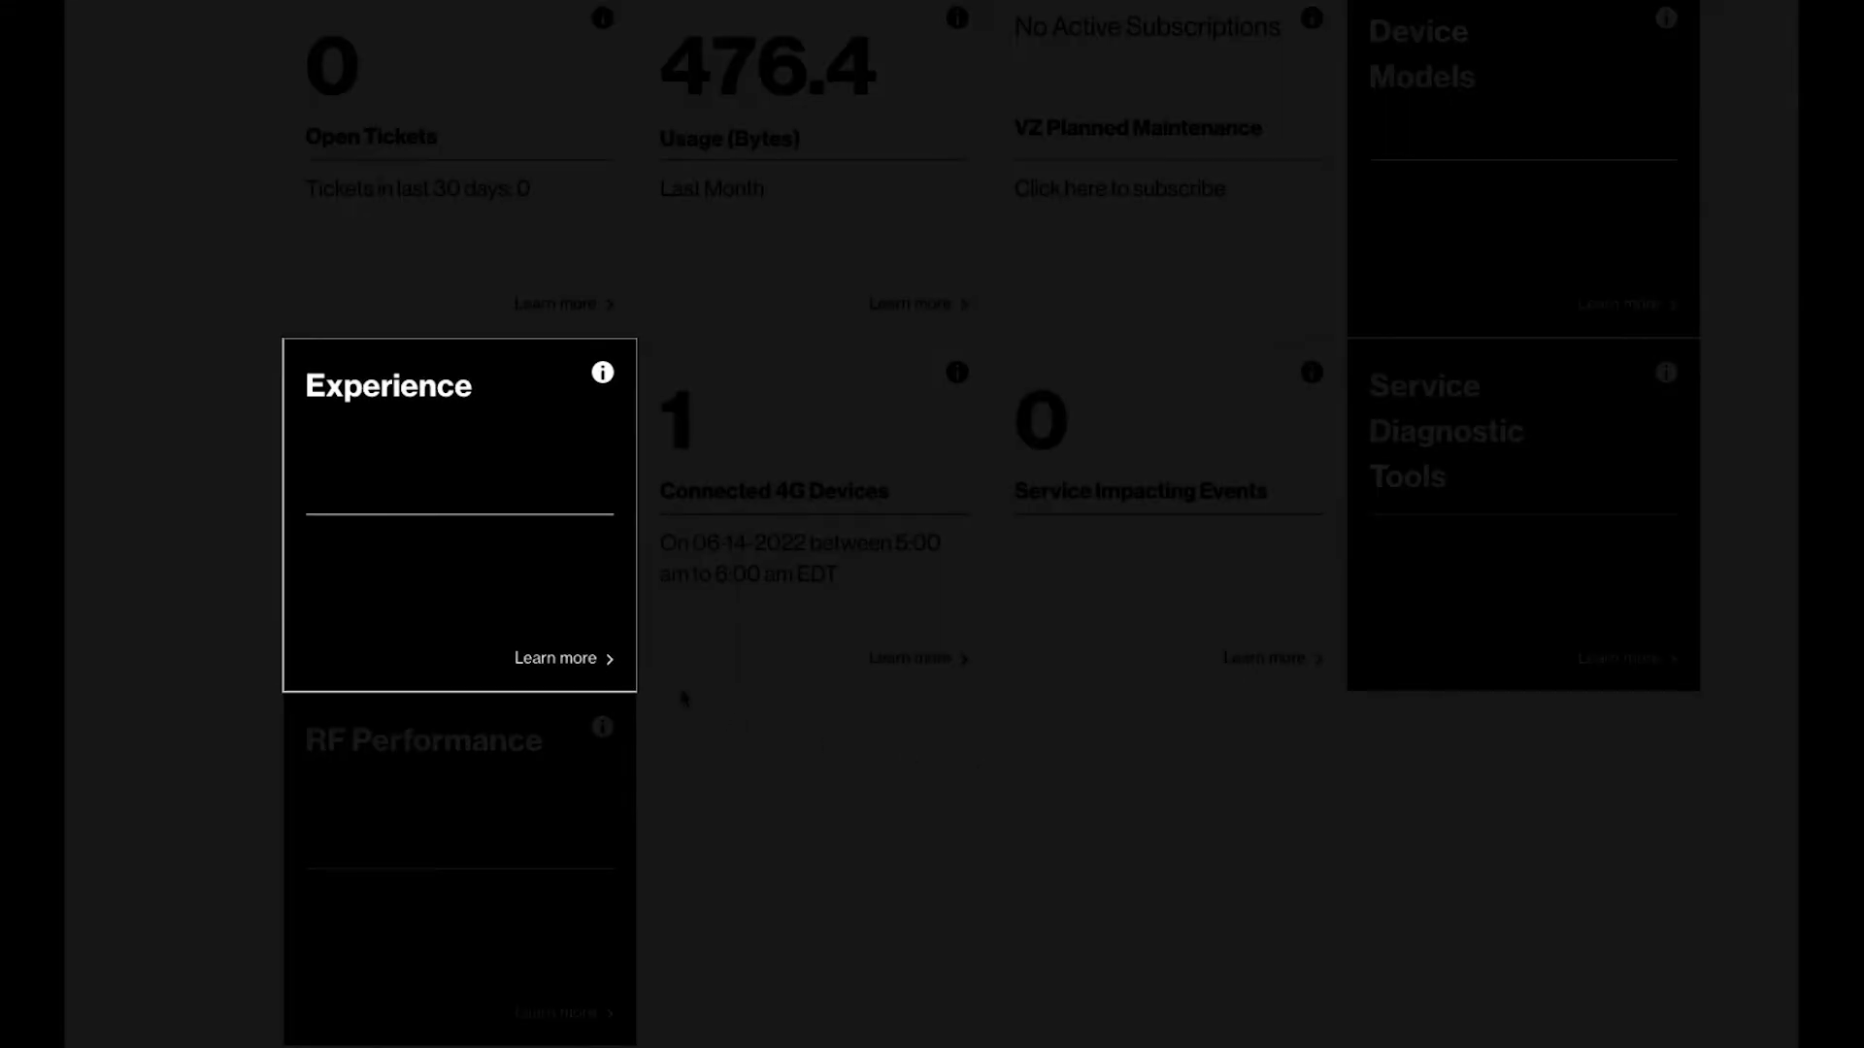
{"action": "left_click", "coordinate": [373, 403]}
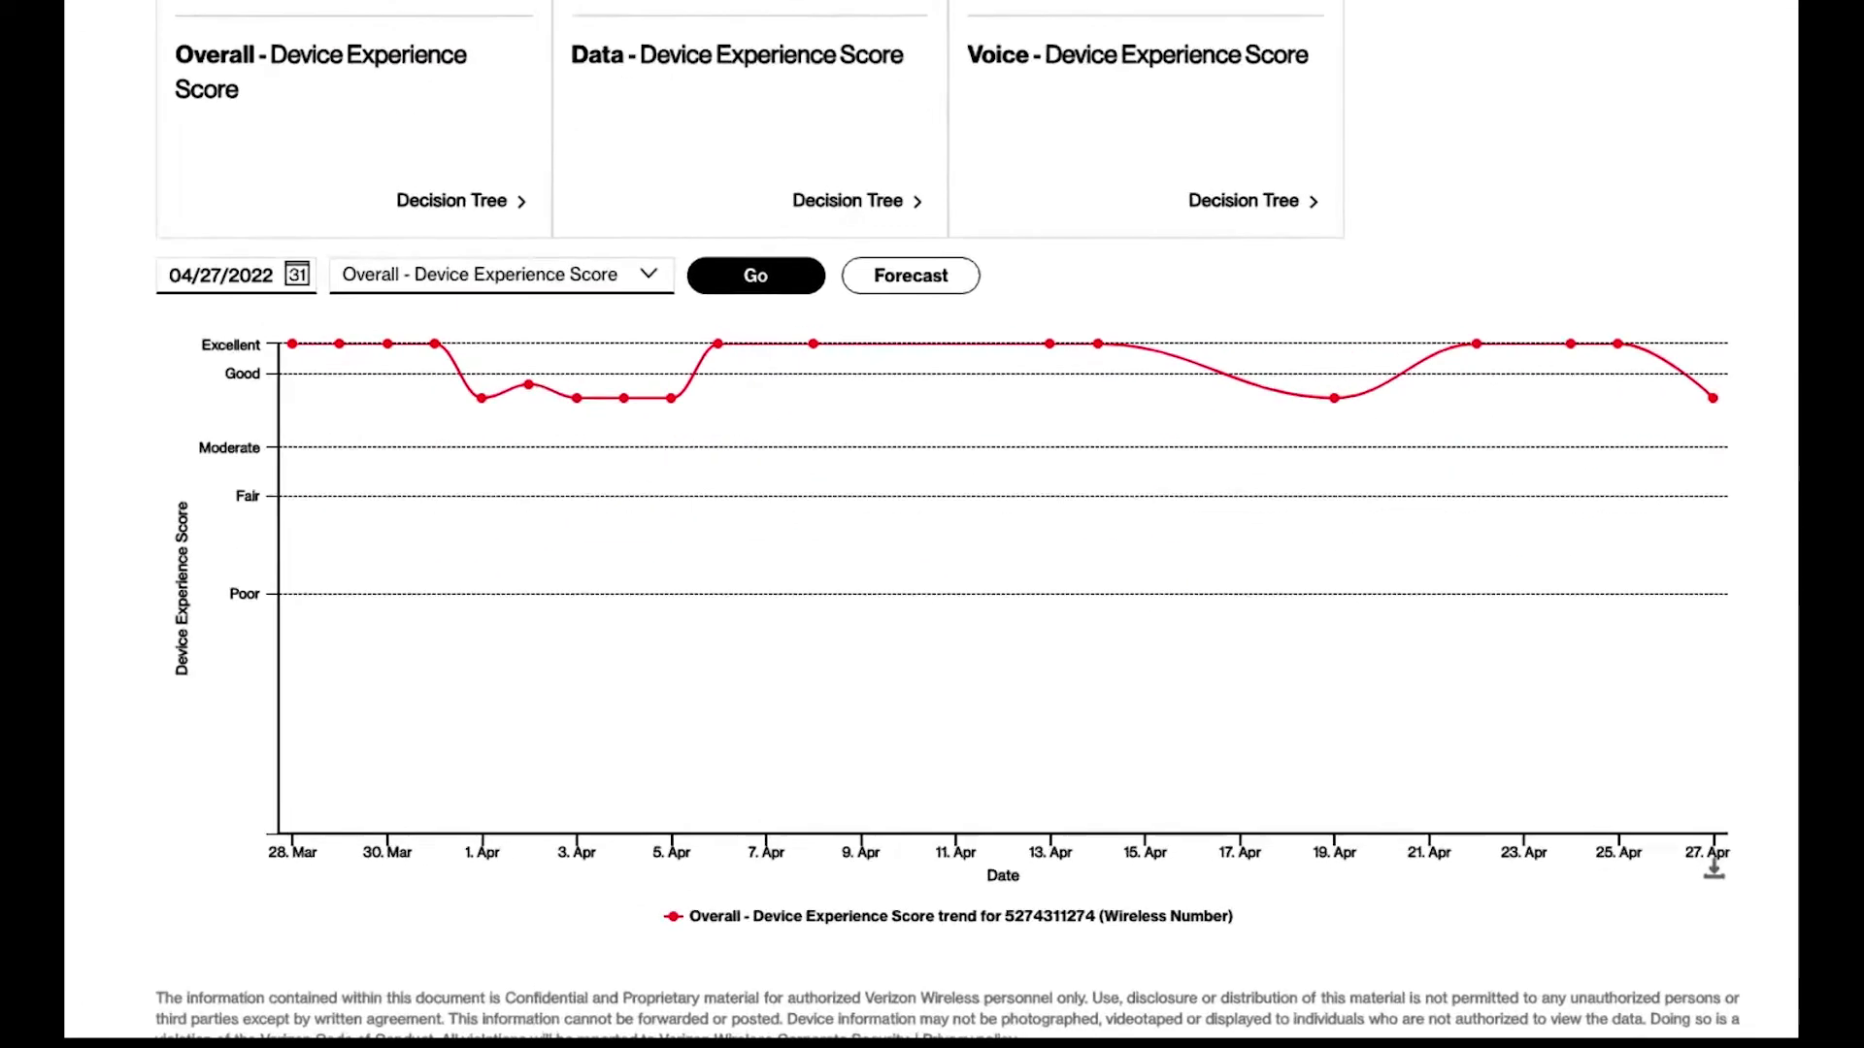
{"action": "mouse_move", "coordinate": [1112, 243]}
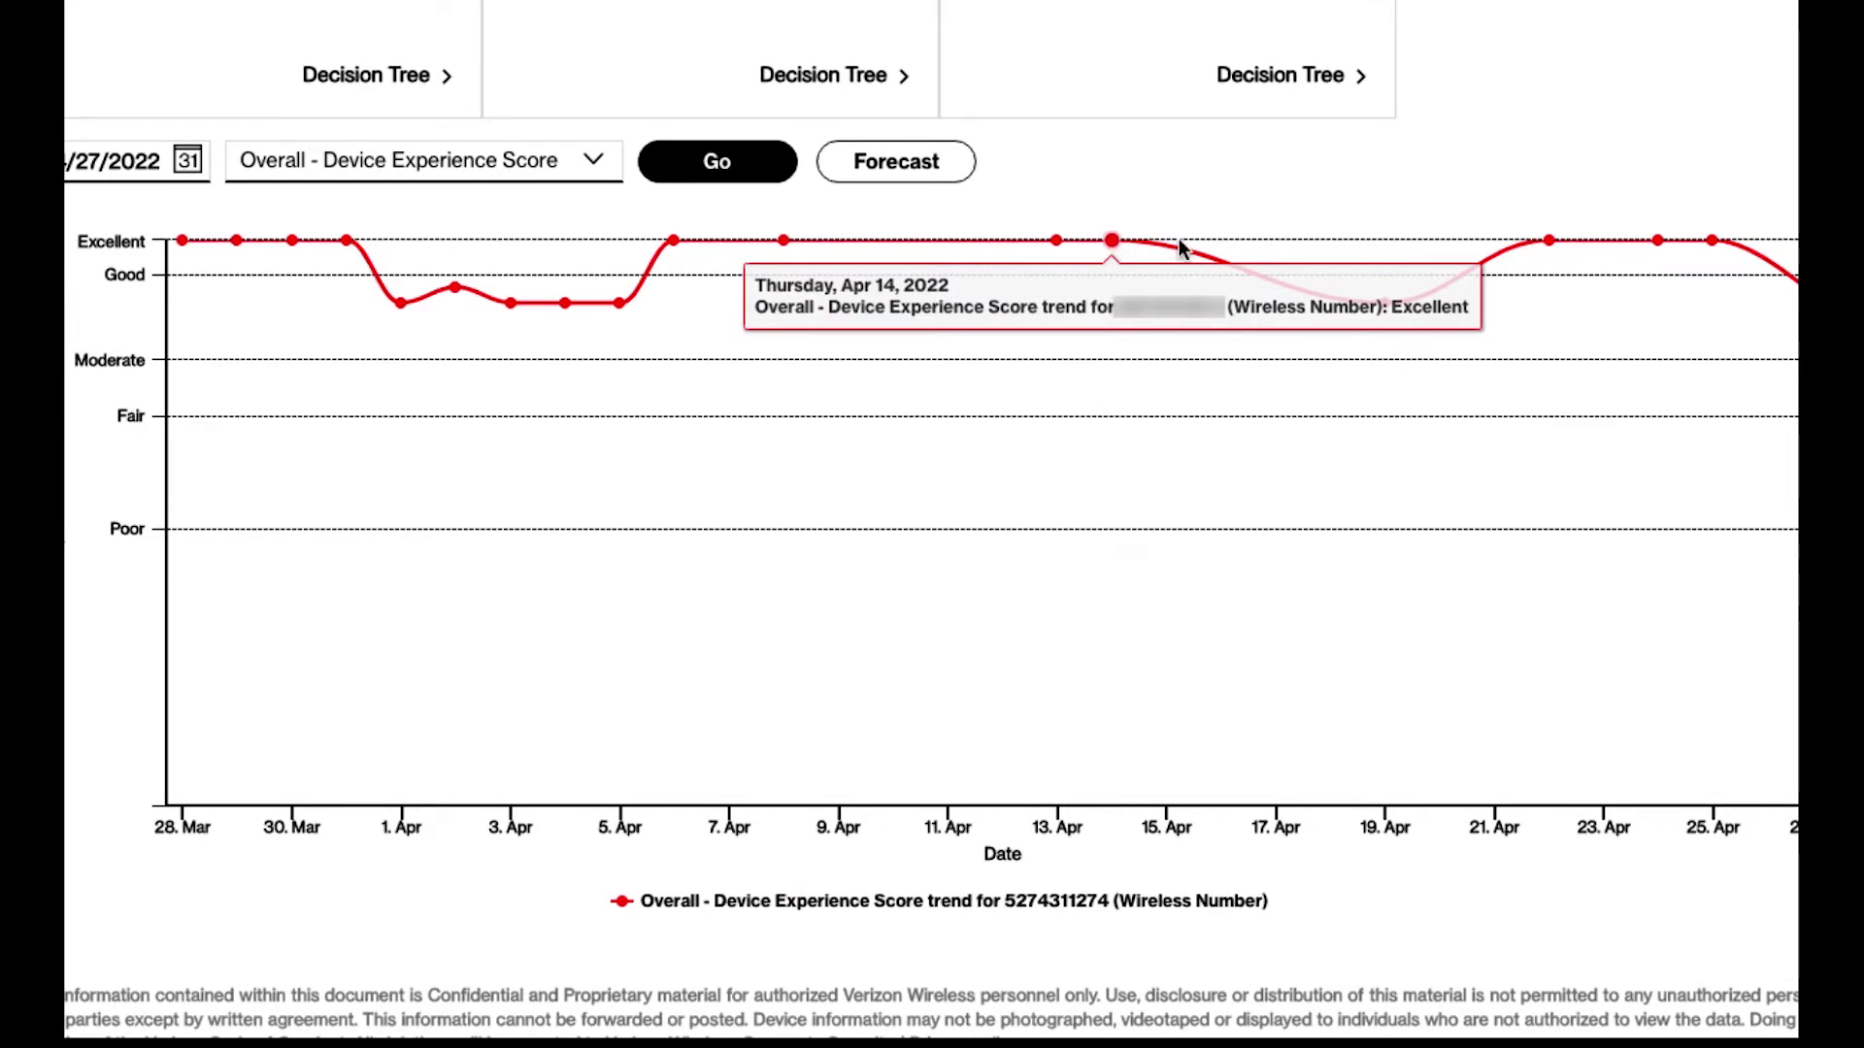
{"action": "mouse_move", "coordinate": [1384, 304]}
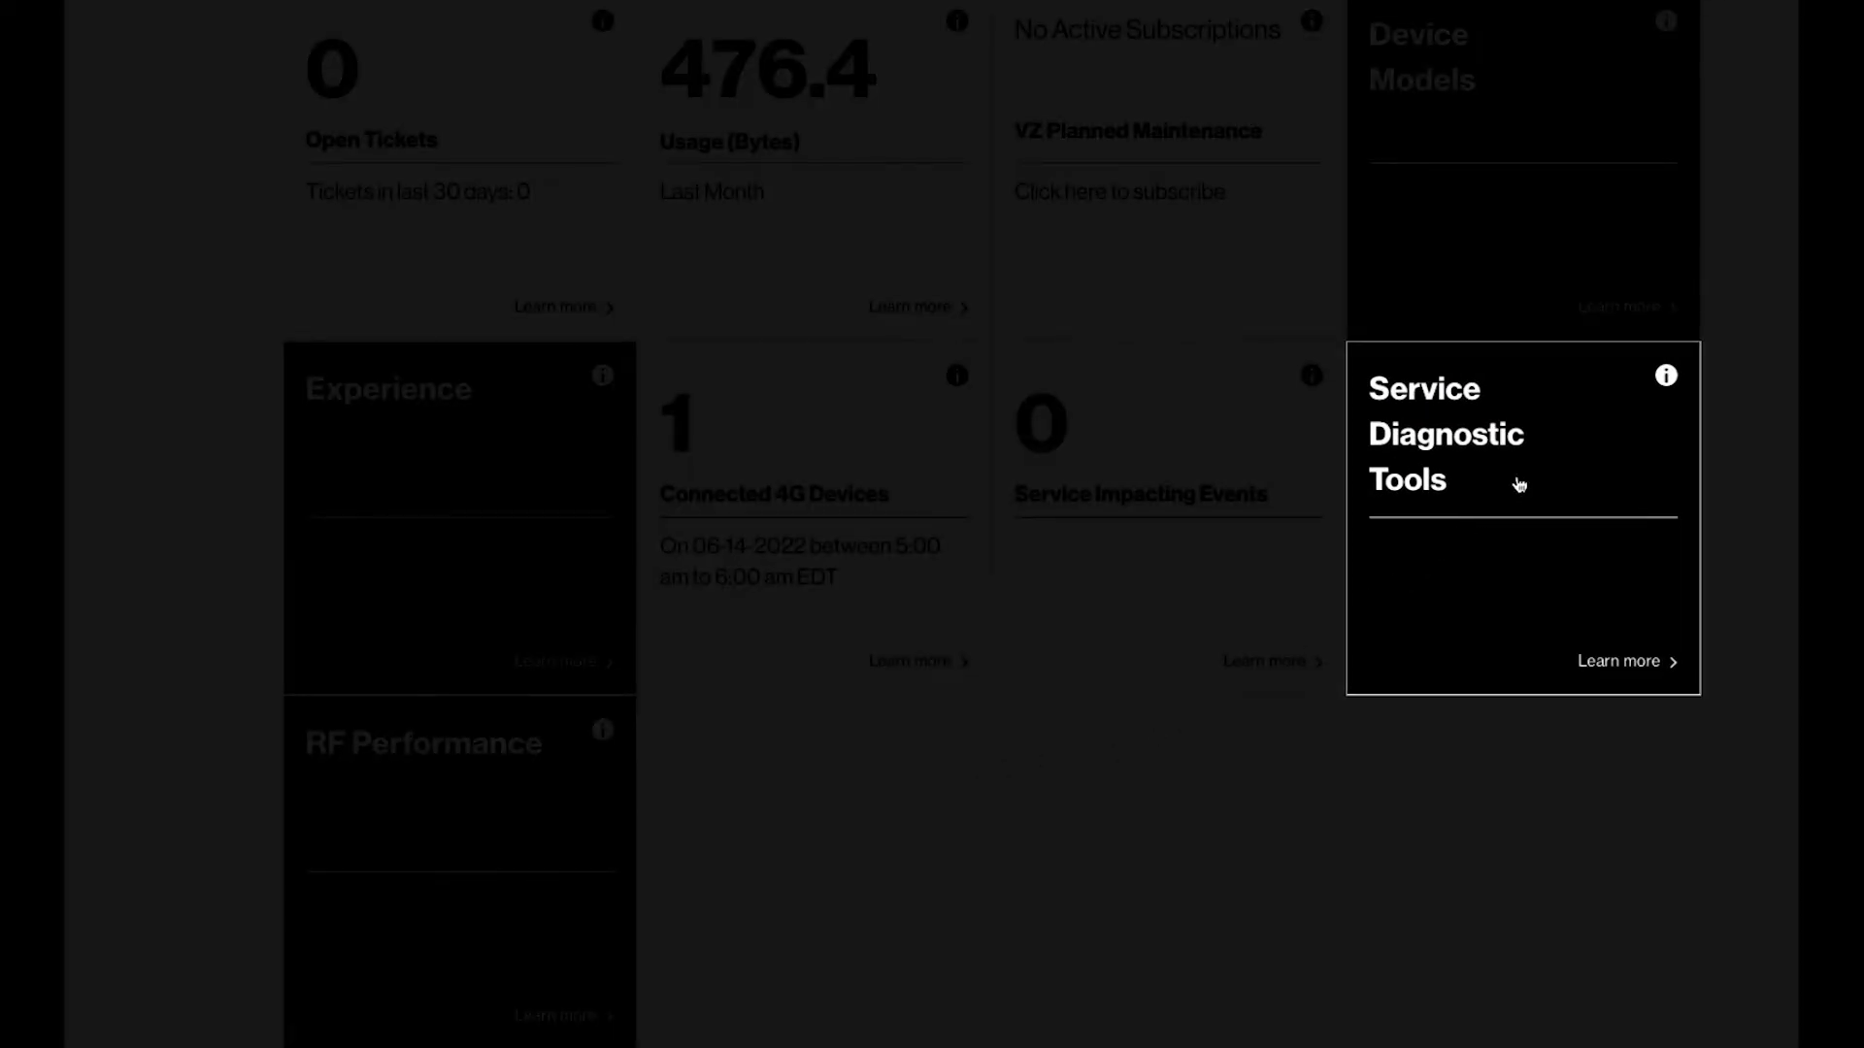
Step: Run the Service Diagnostic Tools check on the wireless number to see its data trouble types
{"action": "left_click", "coordinate": [1519, 484]}
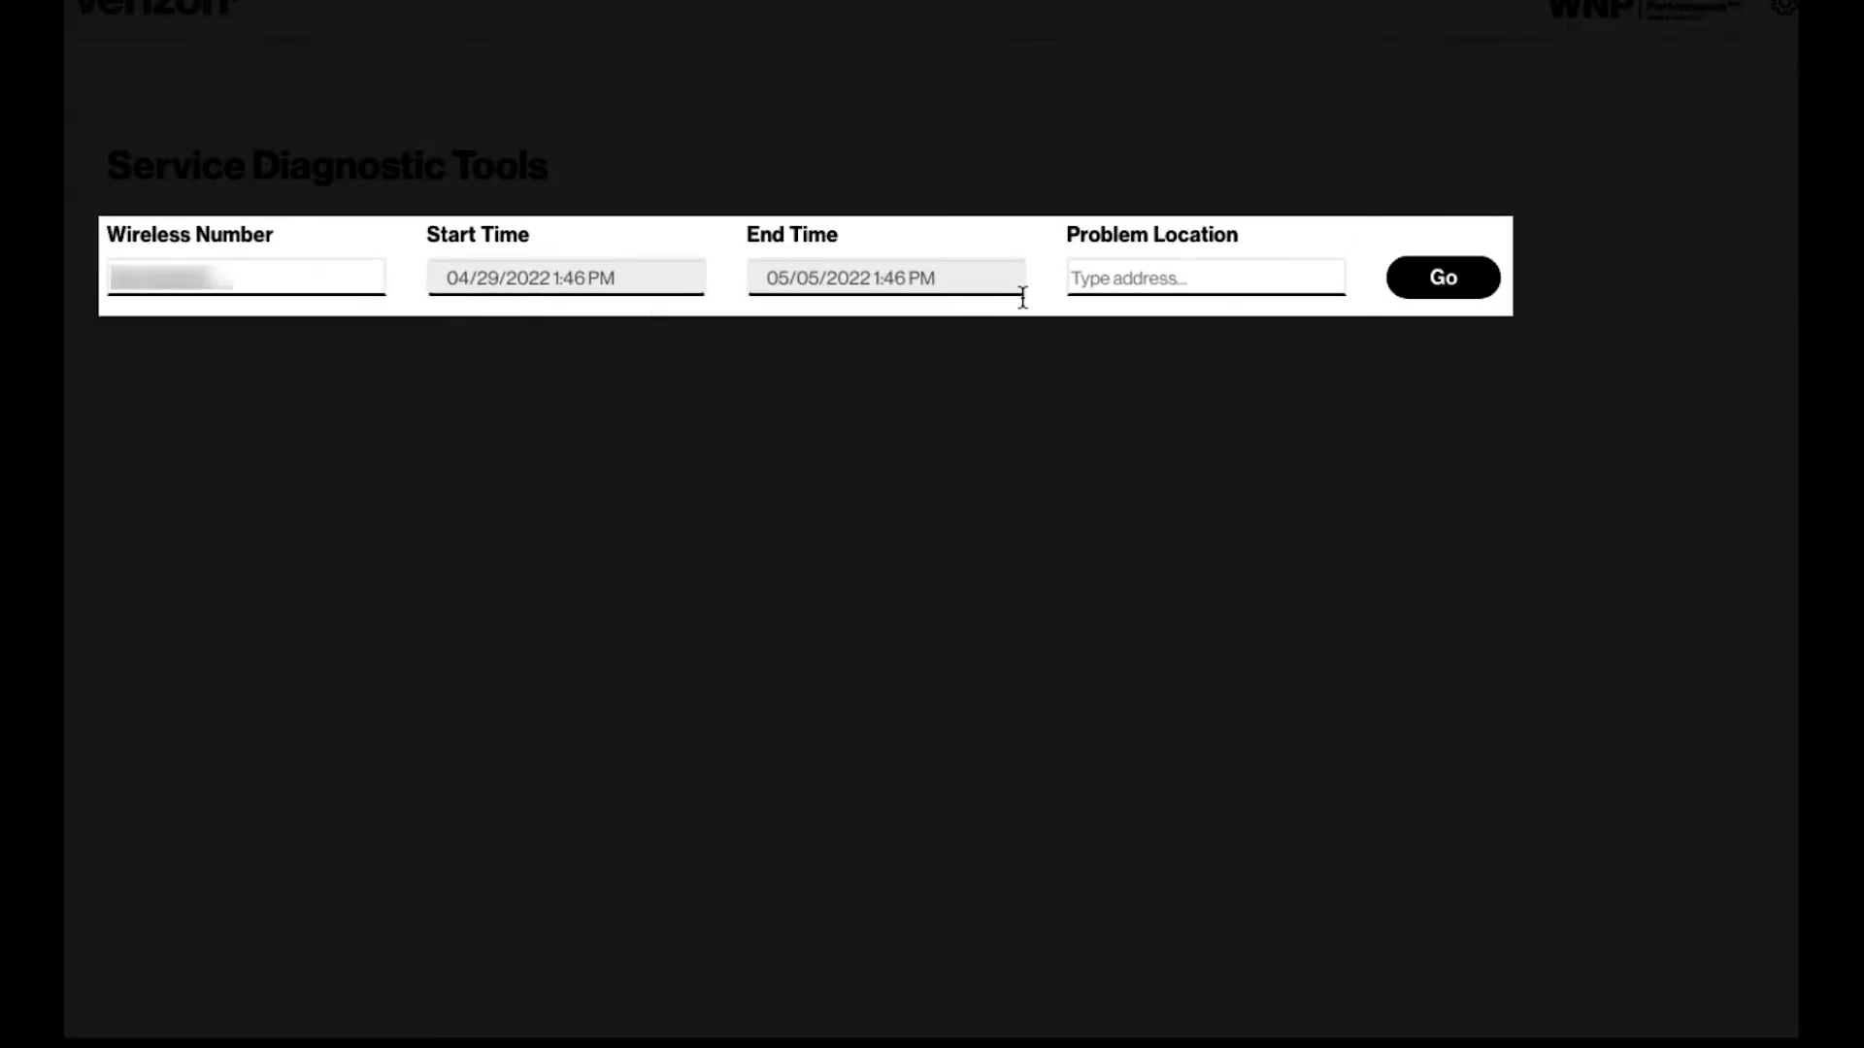
{"action": "left_click", "coordinate": [1437, 293]}
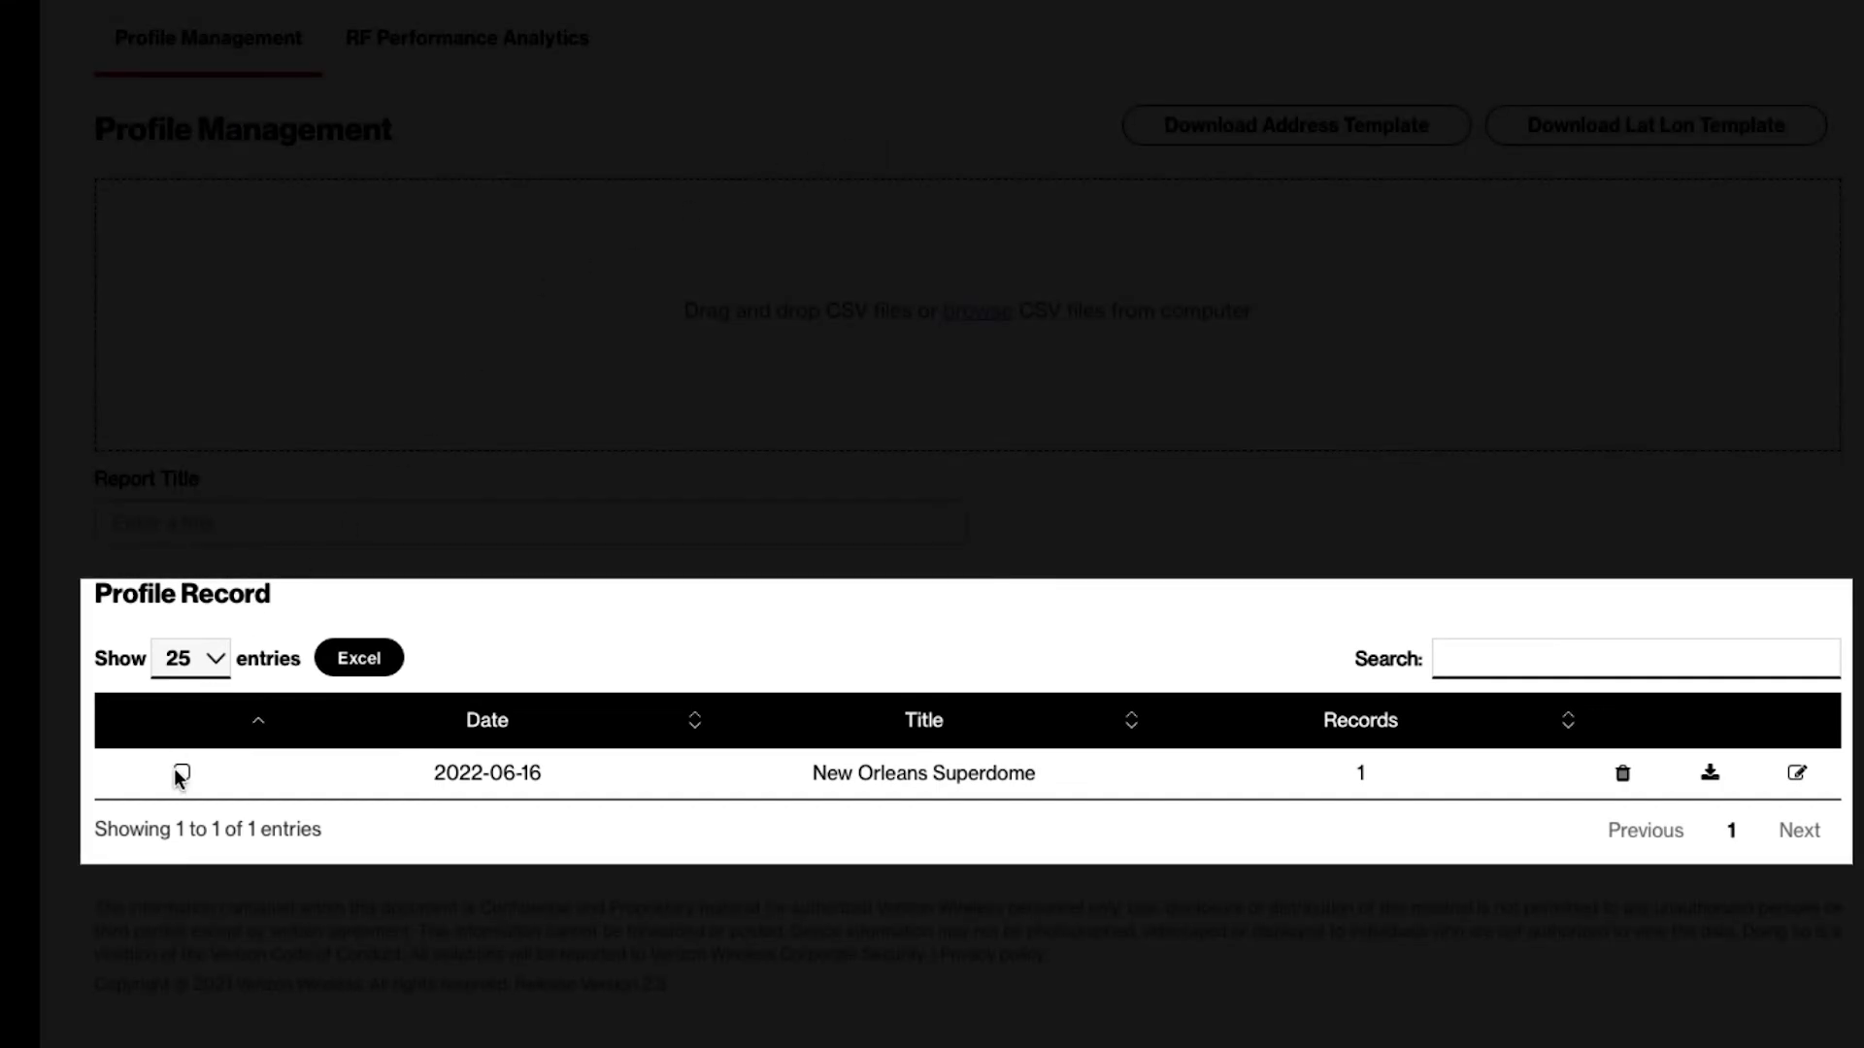
Step: Select the New Orleans Superdome profile record dated 2022-06-16
{"action": "left_click", "coordinate": [182, 773]}
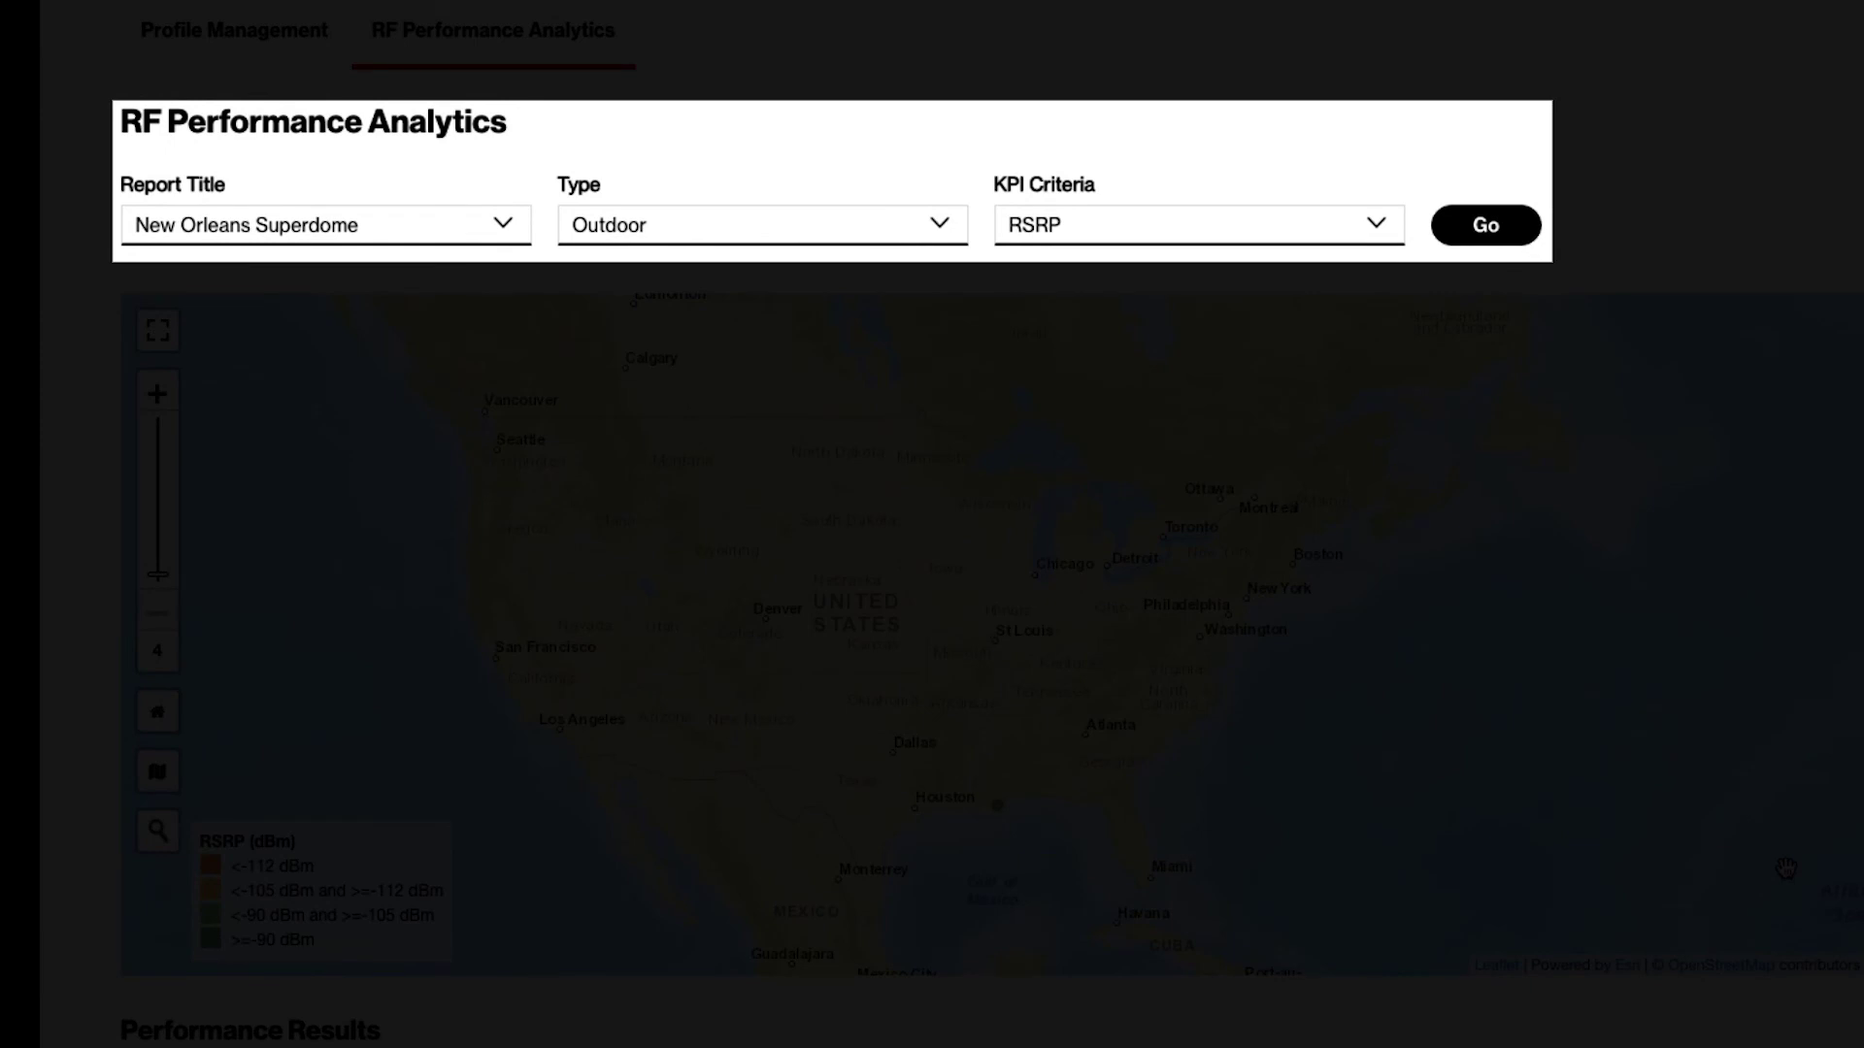
Step: Keep RSRP as the KPI criterion and load the Superdome RSRP results
{"action": "left_click", "coordinate": [1378, 228]}
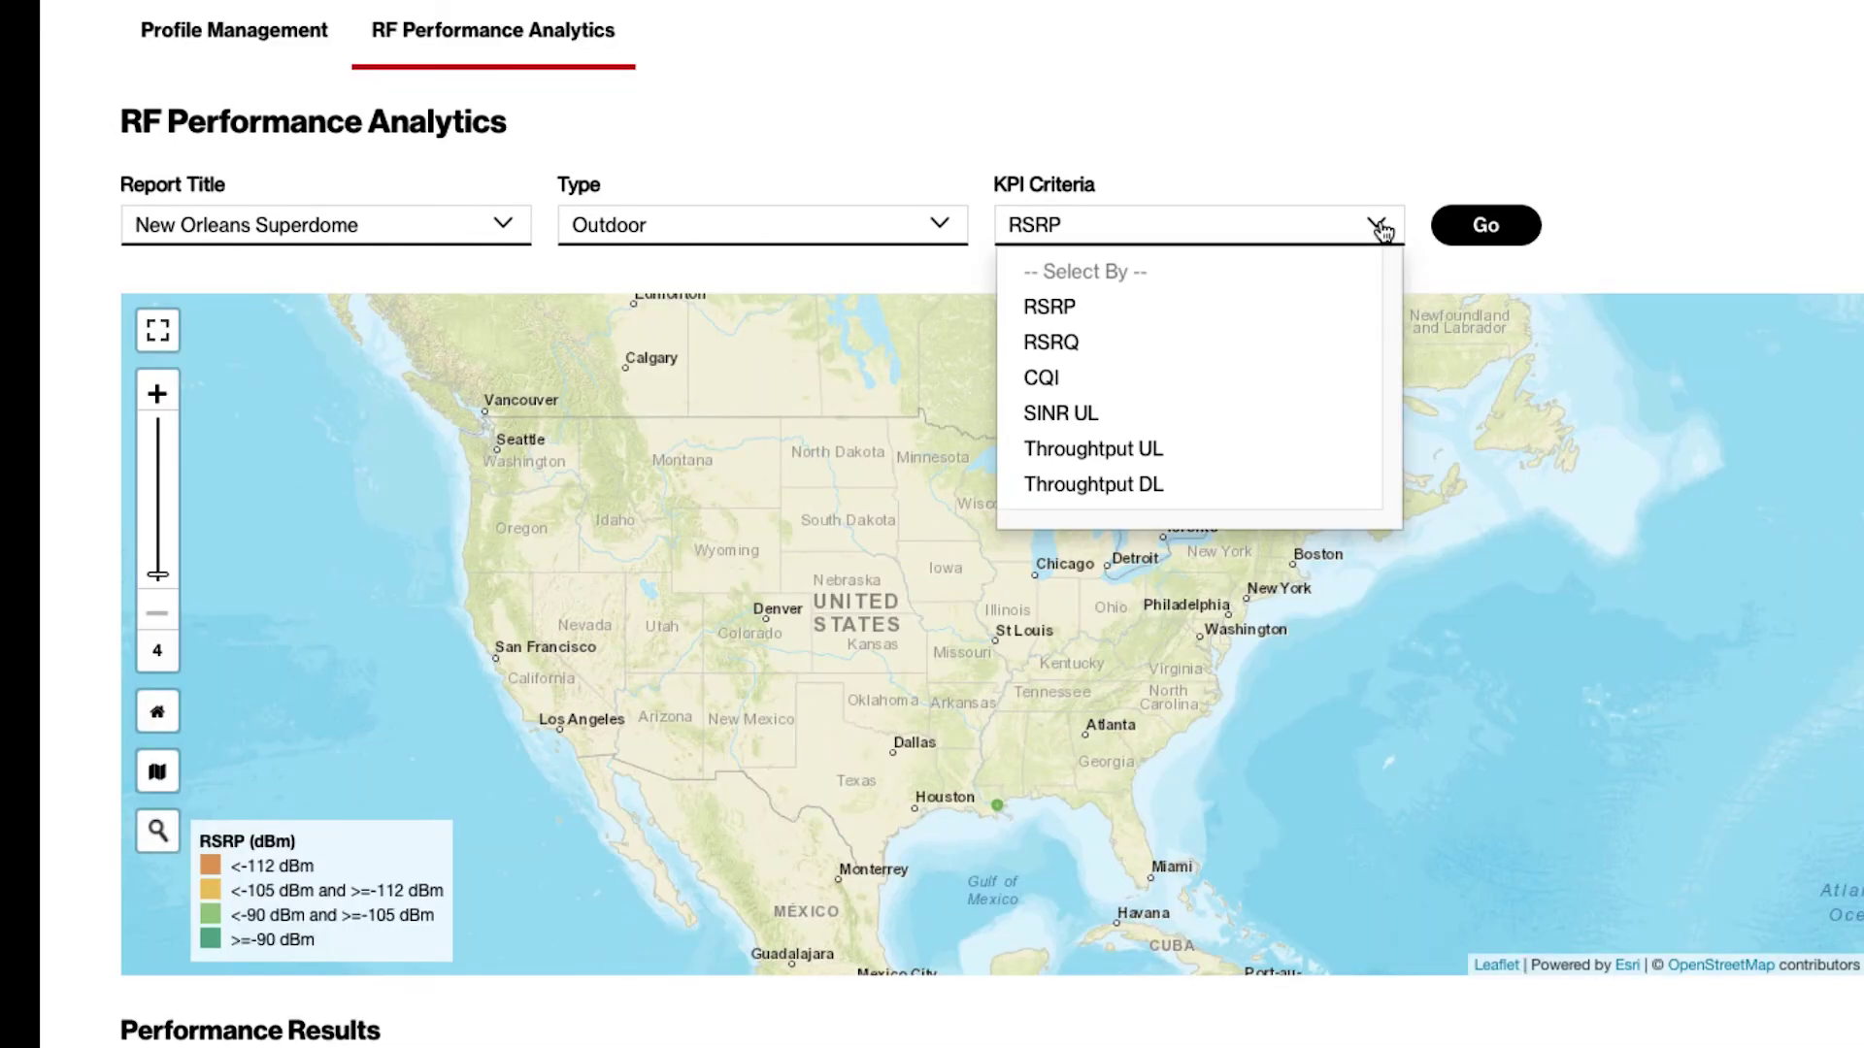
{"action": "left_click", "coordinate": [1402, 175]}
{"action": "left_click", "coordinate": [1479, 241]}
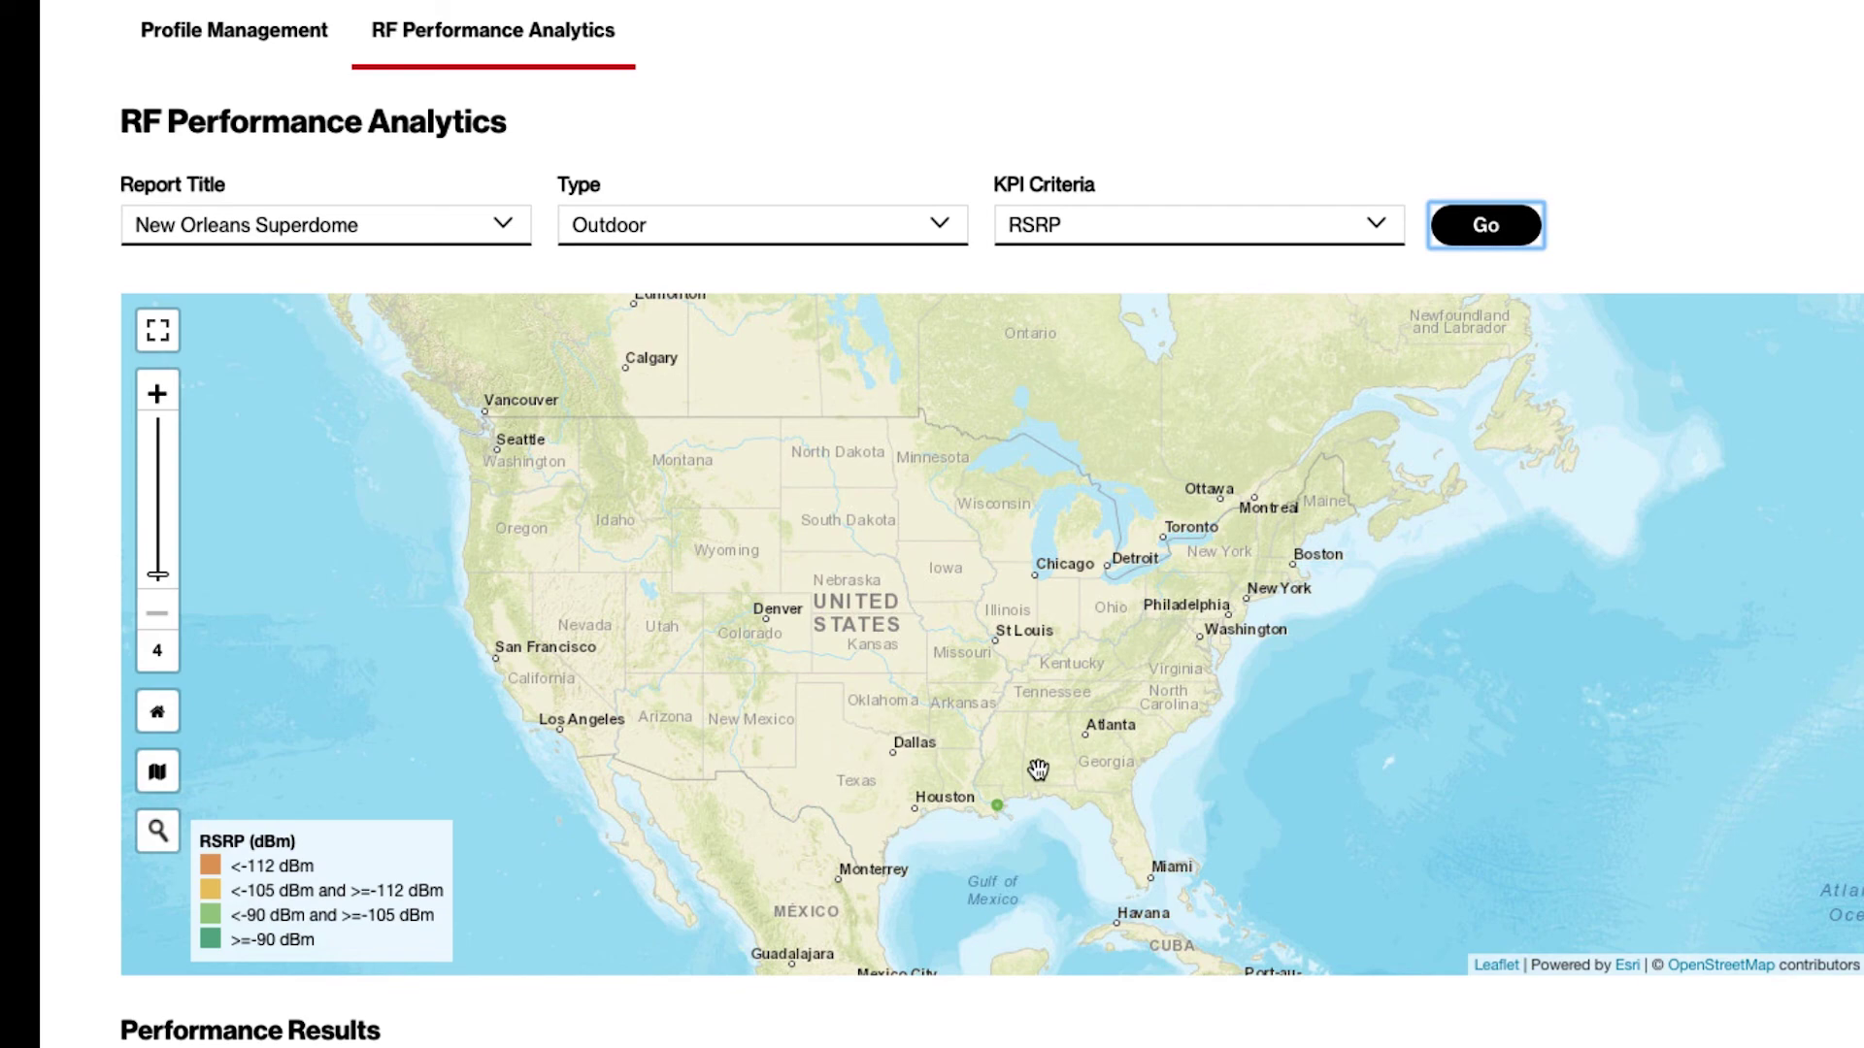
Step: Zoom into the Superdome and show its reading: RSRP -102.20 dBm, RSRQ -17.25 dB
{"action": "scroll", "coordinate": [1004, 822], "scroll_direction": "up", "scroll_amount": 3}
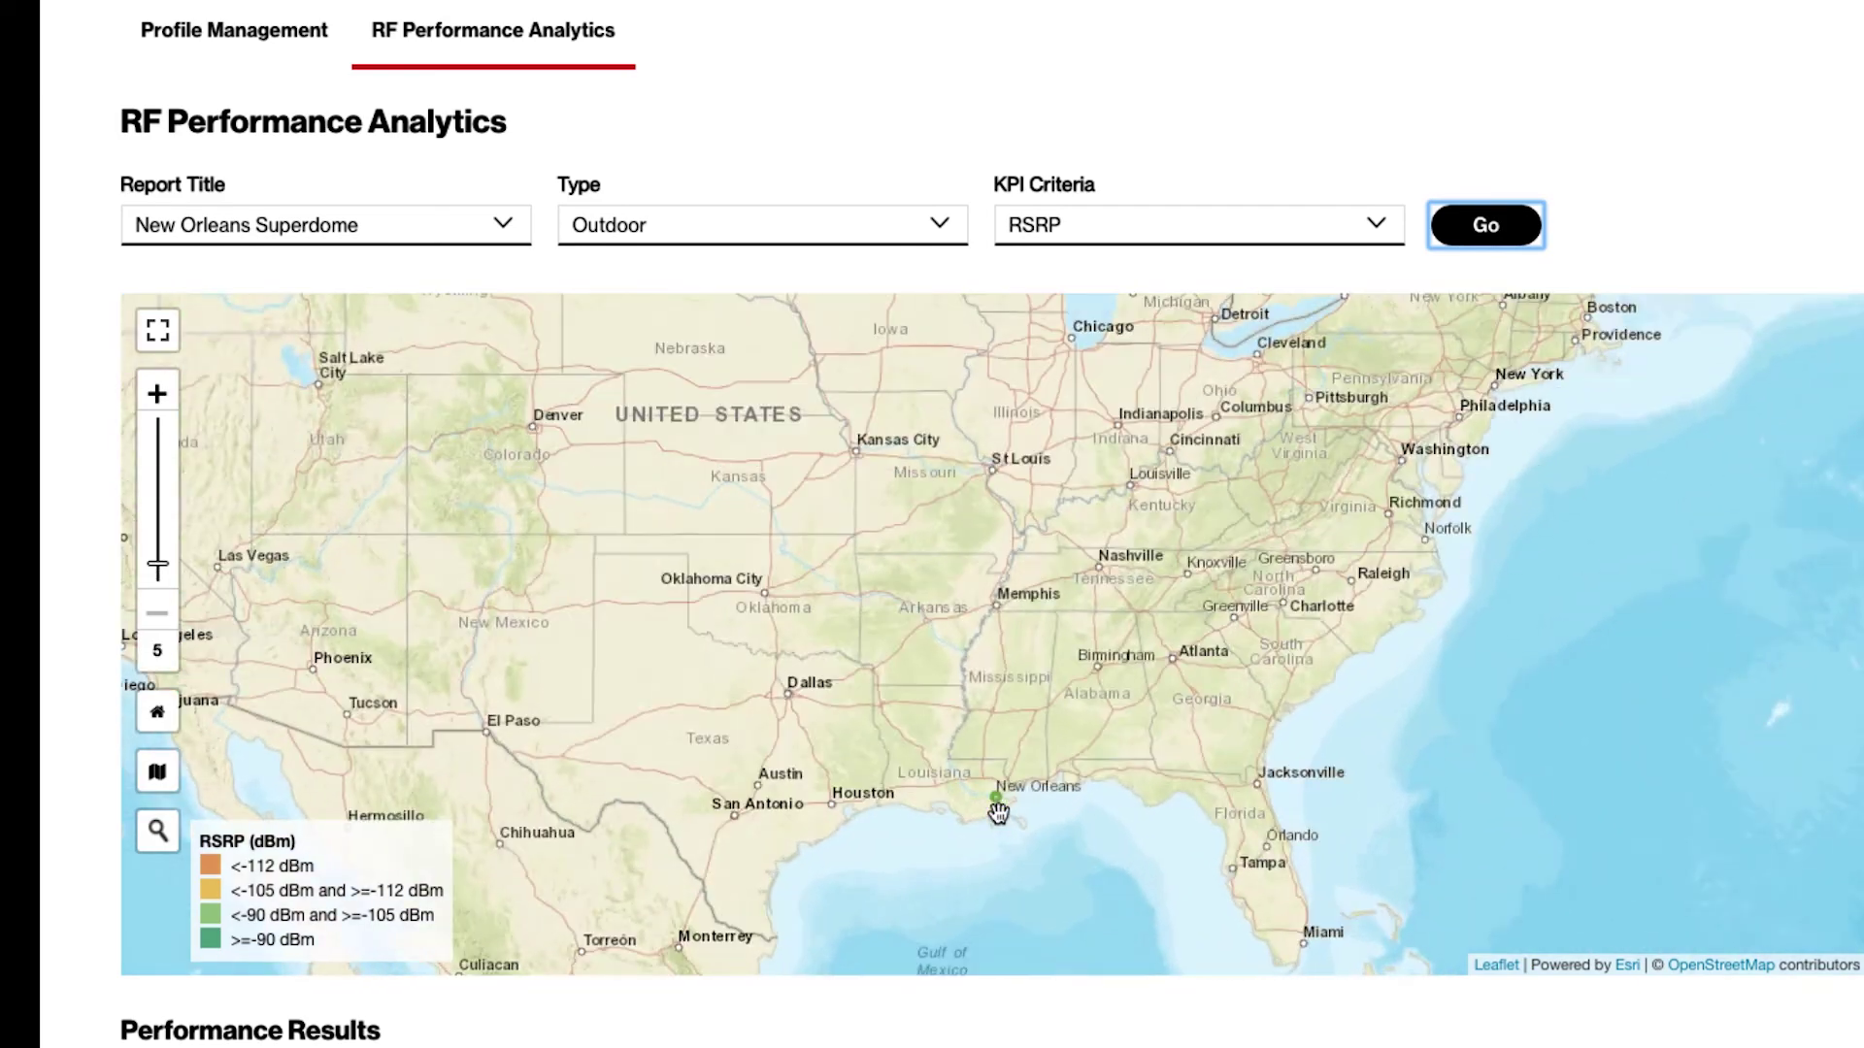
{"action": "scroll", "coordinate": [1018, 744], "scroll_direction": "up", "scroll_amount": 10}
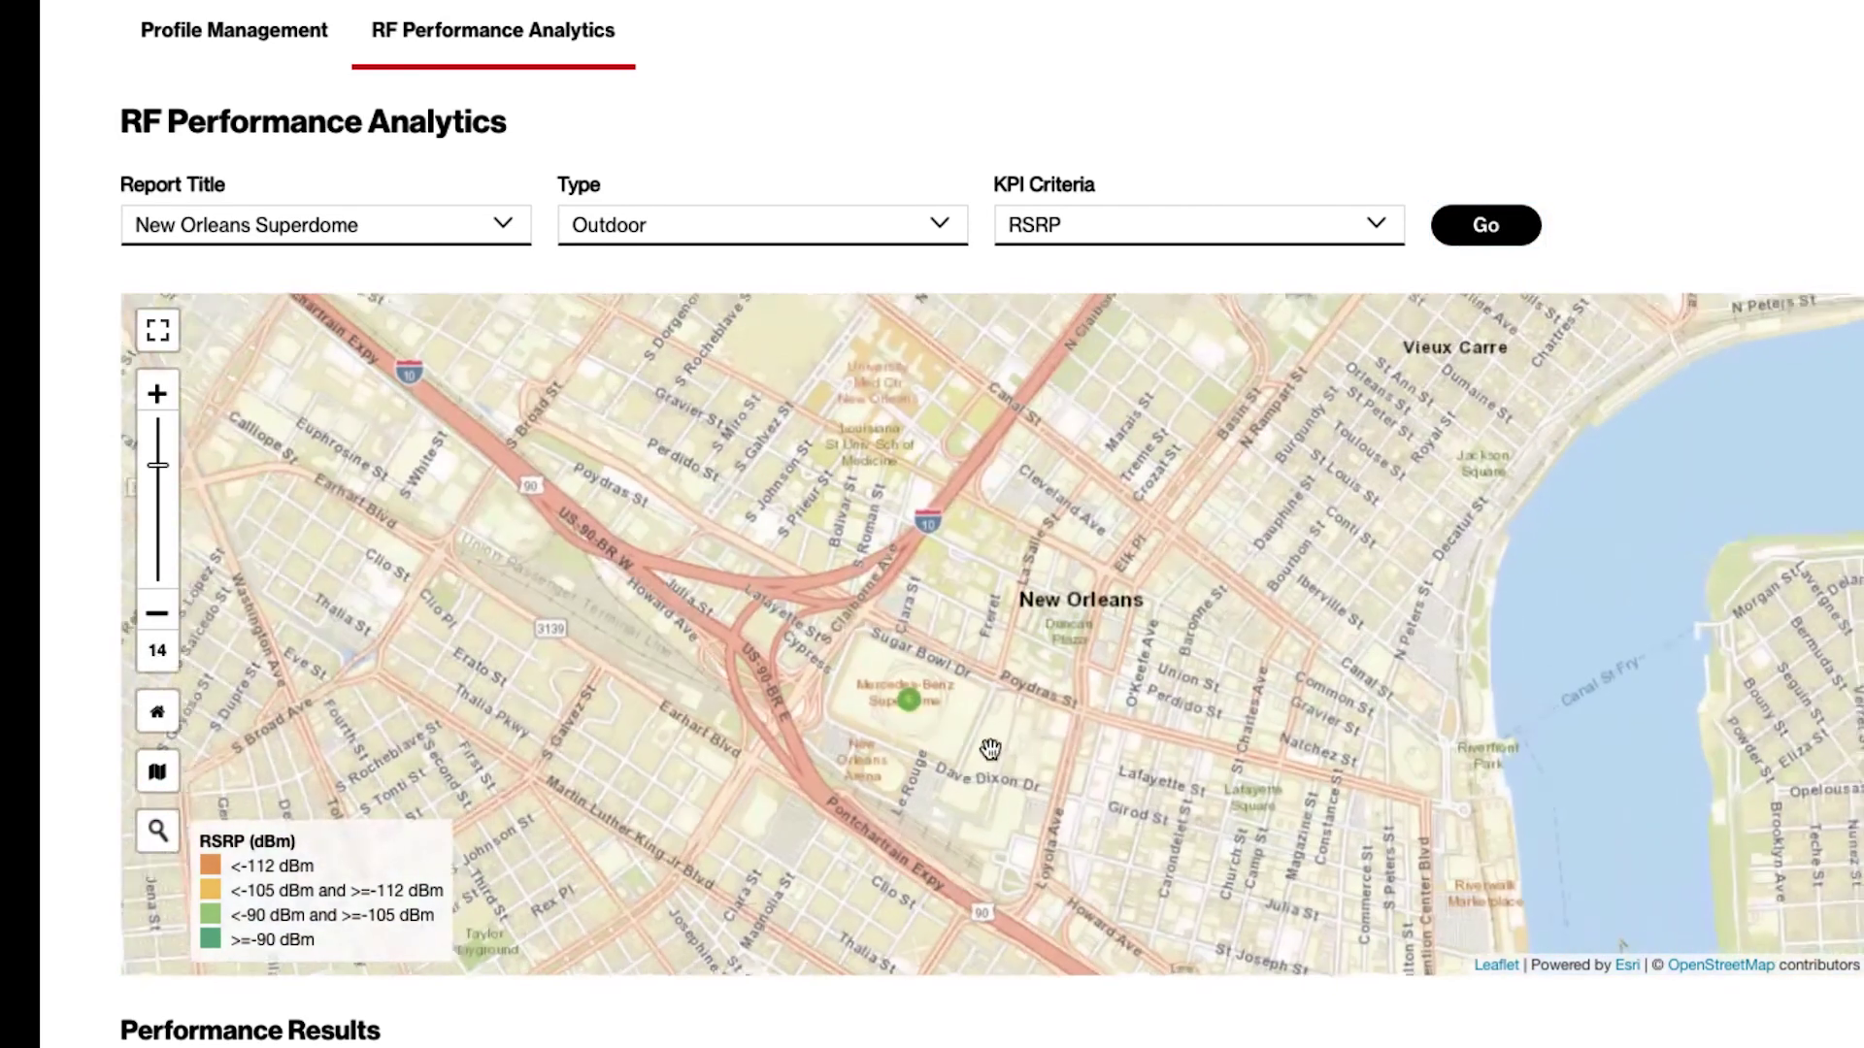
{"action": "scroll", "coordinate": [1026, 858], "scroll_direction": "up", "scroll_amount": 1}
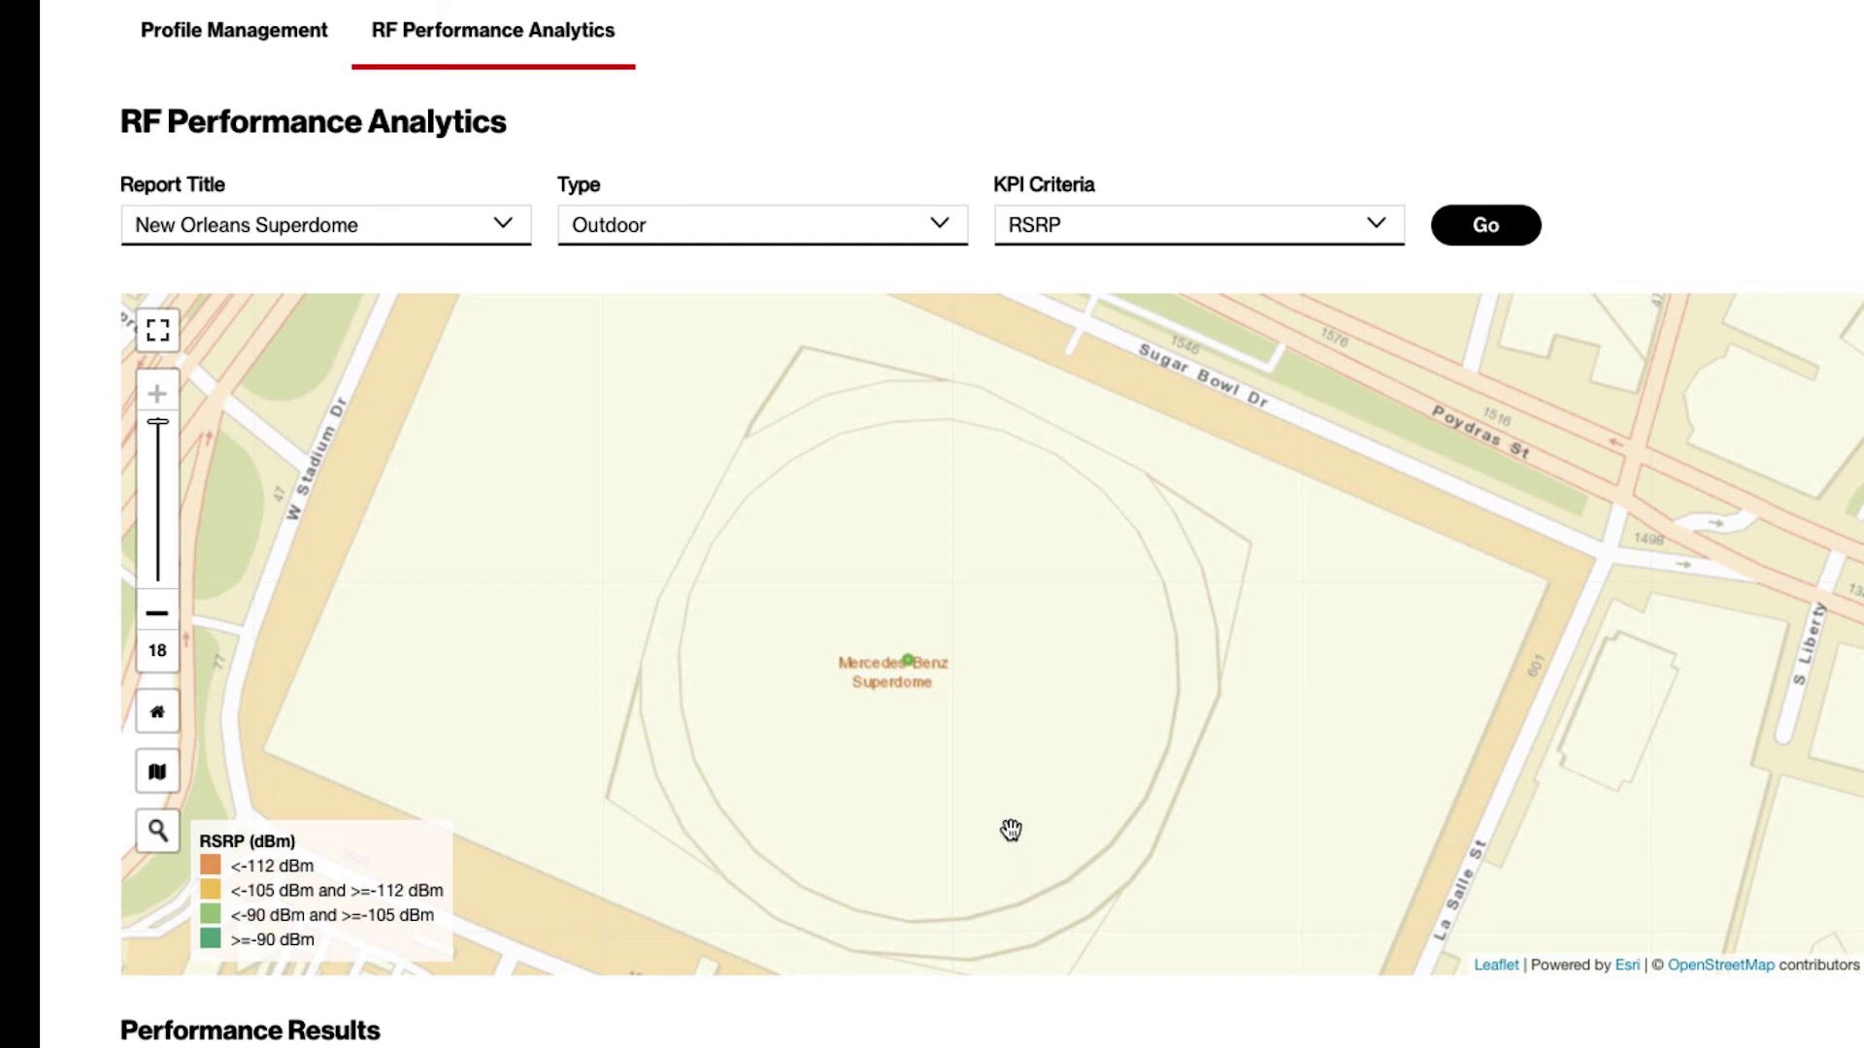
{"action": "left_click", "coordinate": [910, 667]}
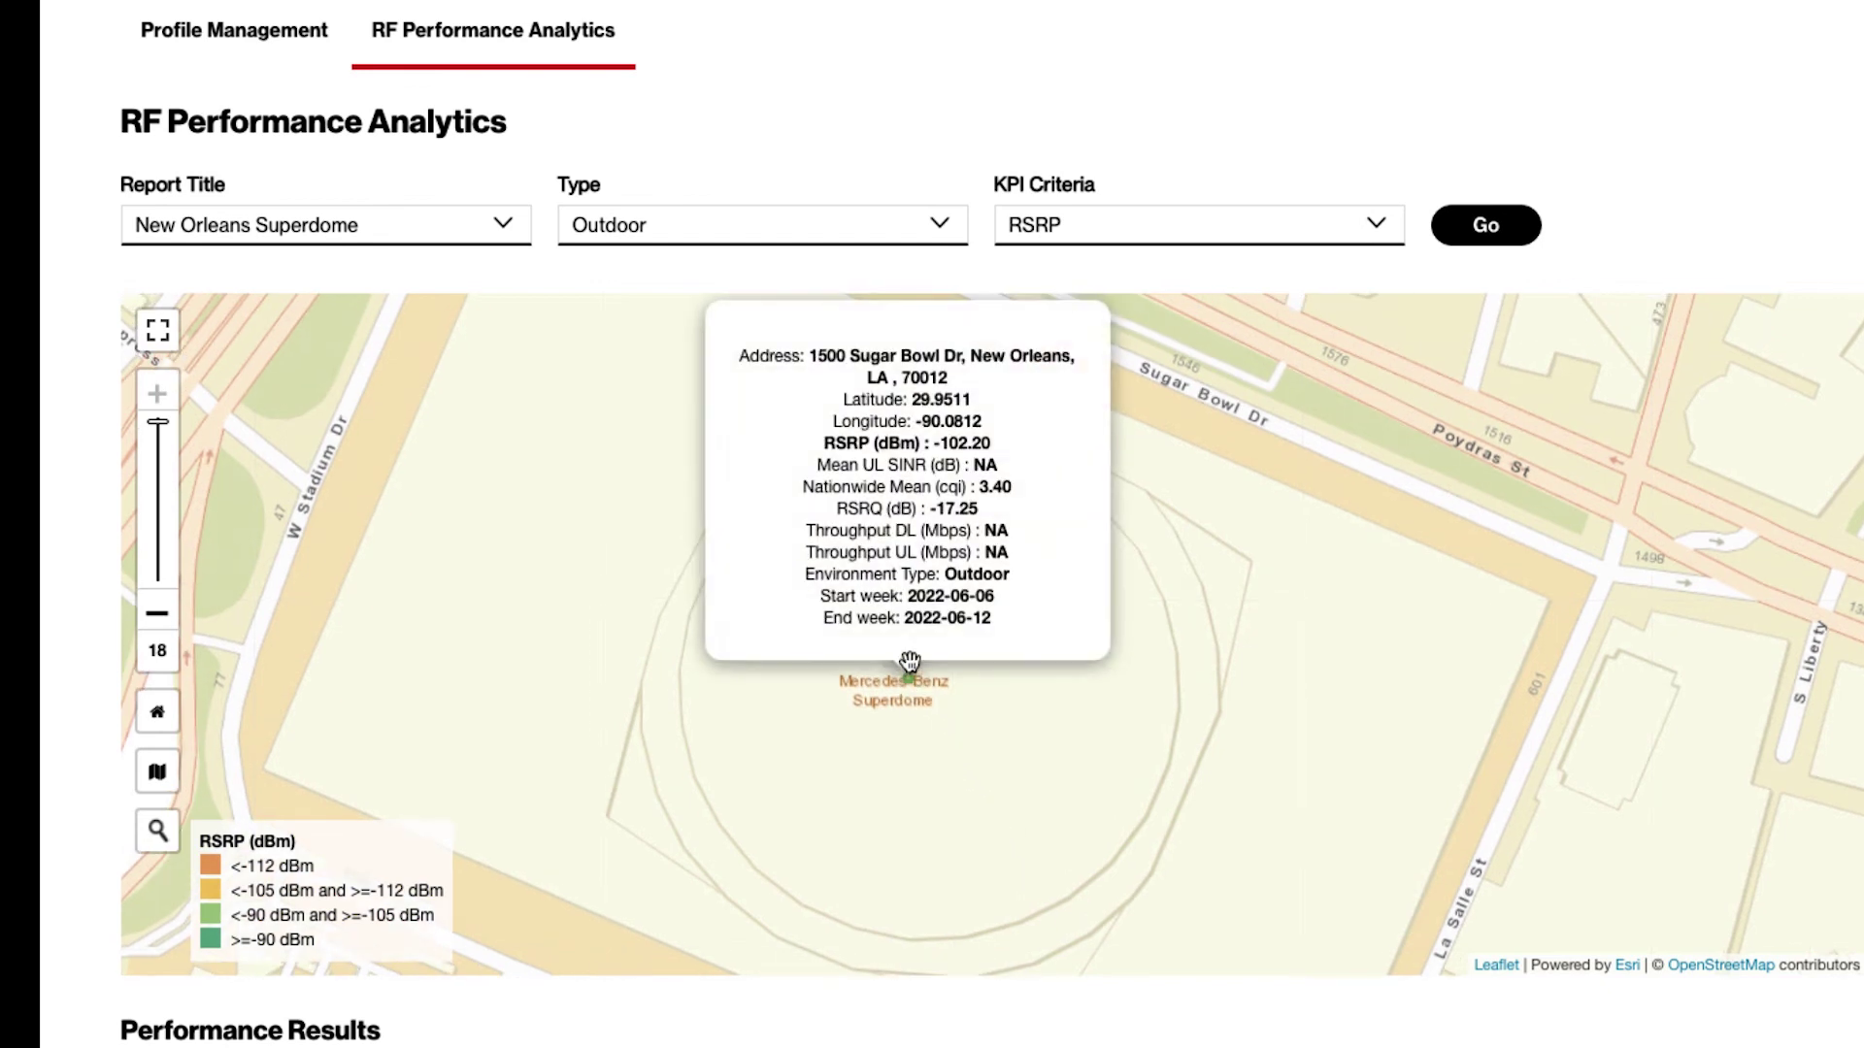